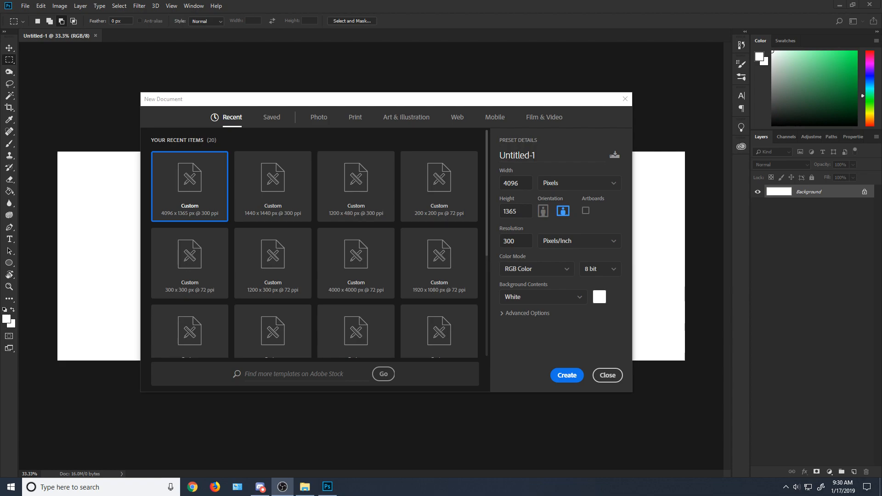
Step: Look through the recent presets in the New Document dialog, keeping the existing document open
{"action": "left_click_drag", "start_coordinate": [433, 106], "coordinate": [474, 99]}
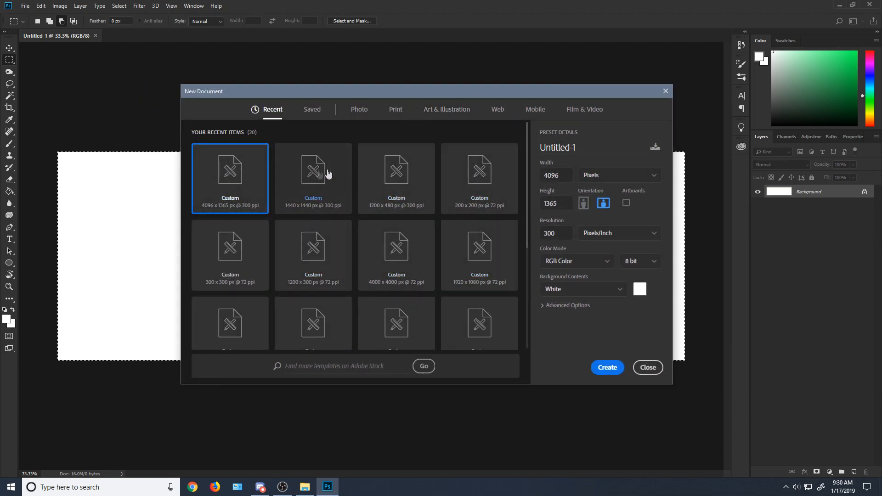
{"action": "mouse_move", "coordinate": [527, 219]}
{"action": "left_mouse_down"}
{"action": "mouse_move", "coordinate": [527, 250]}
{"action": "mouse_move", "coordinate": [527, 218]}
{"action": "left_mouse_up"}
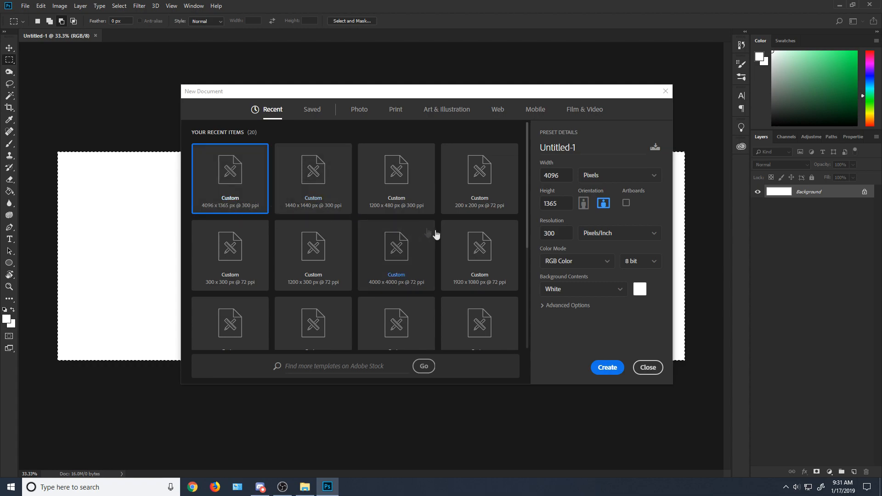
{"action": "left_click_drag", "start_coordinate": [527, 221], "coordinate": [526, 272]}
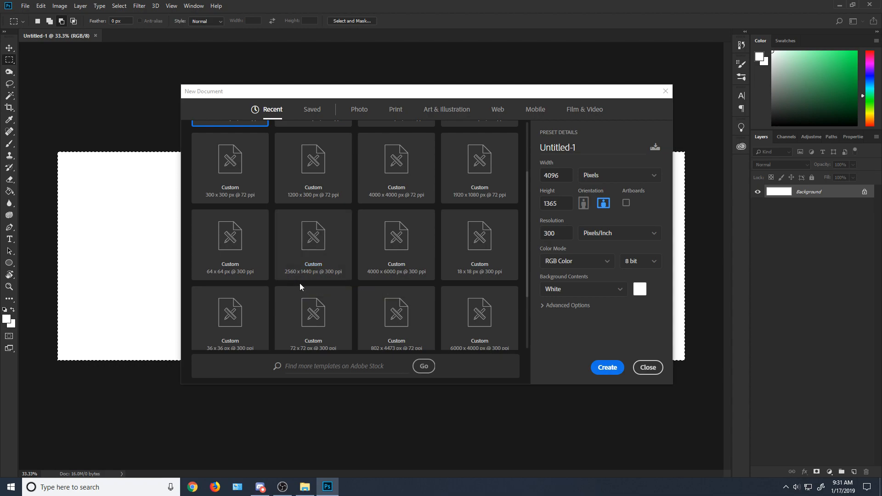
{"action": "key", "text": "Escape"}
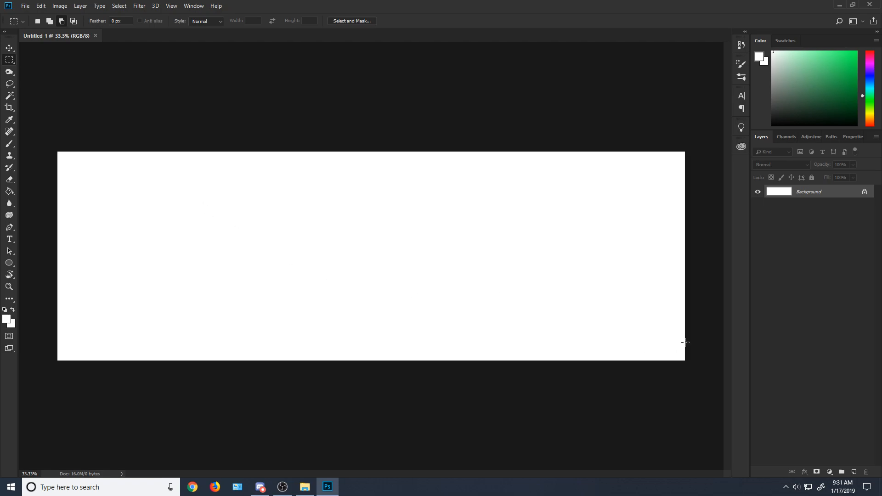
Step: Add a new empty layer above the Background
{"action": "key", "text": "ctrl+shift+alt+n"}
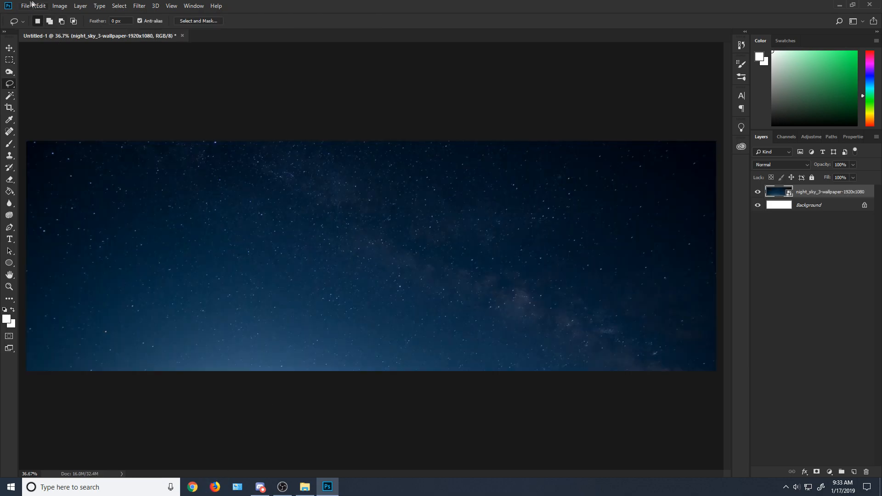
{"action": "left_click", "coordinate": [41, 6]}
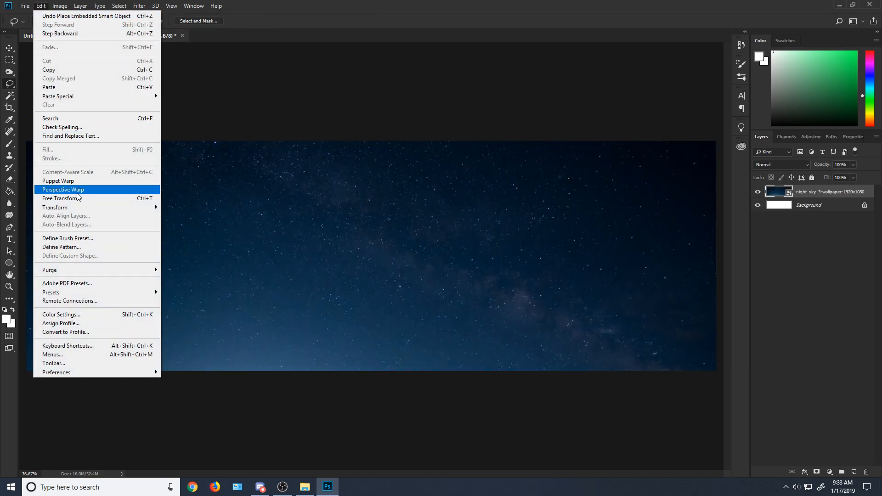
{"action": "left_click", "coordinate": [215, 196]}
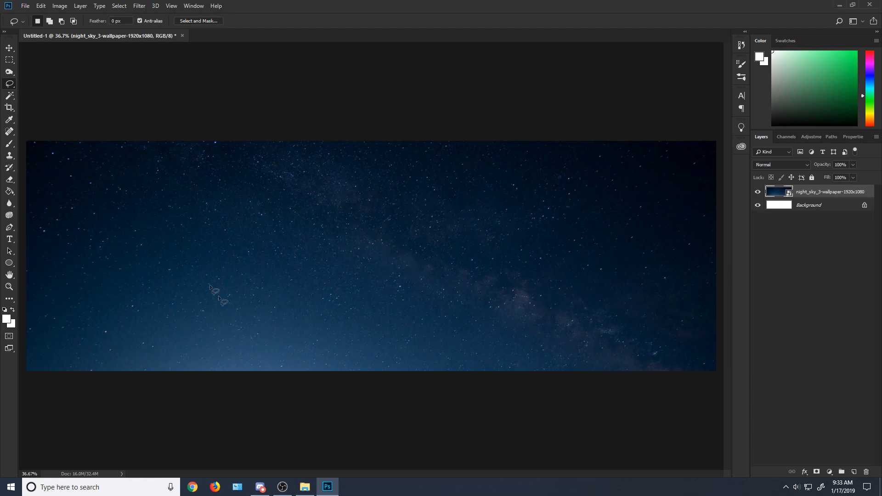
{"action": "scroll", "coordinate": [425, 258], "scroll_direction": "down", "scroll_amount": 1}
{"action": "scroll", "coordinate": [426, 258], "scroll_direction": "up", "scroll_amount": 1}
Step: Add a text layer reading "Tutorial" over the night-sky image
{"action": "left_click", "coordinate": [10, 239]}
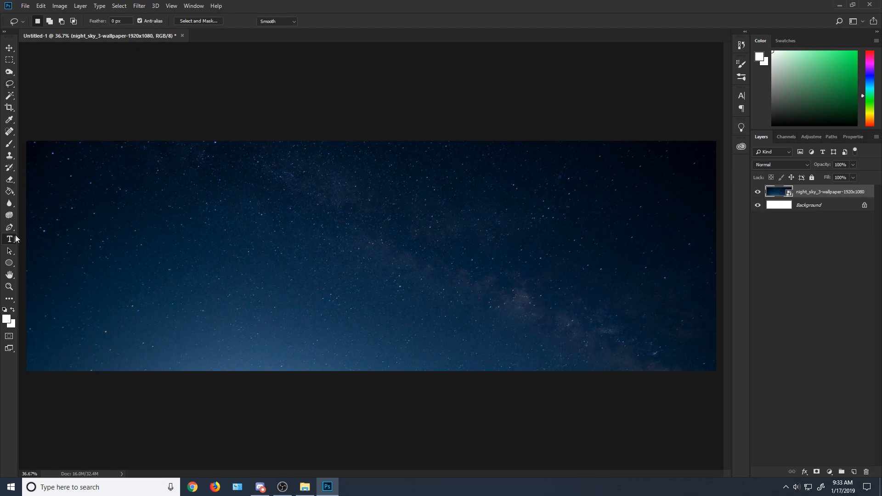
{"action": "left_click", "coordinate": [290, 274]}
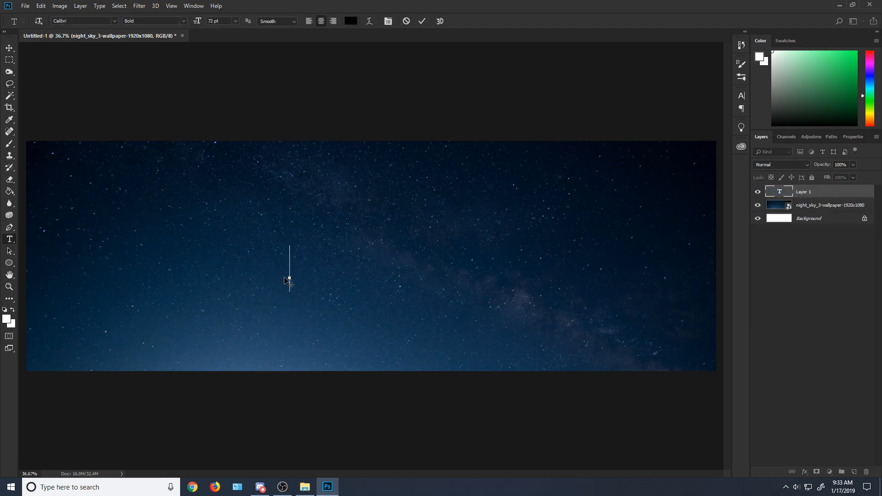
{"action": "type", "text": "Tutorial"}
Step: Change the font of the whole "Tutorial" text to a brush-script typeface
{"action": "key", "text": "ctrl+a"}
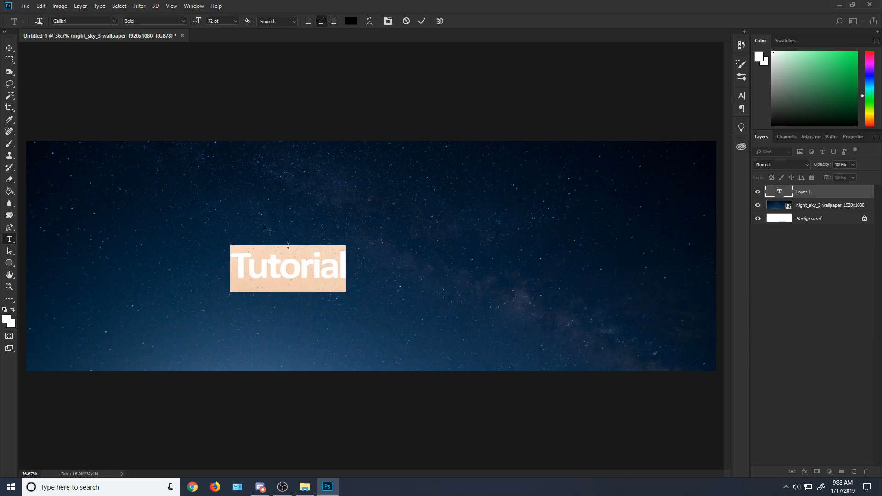
{"action": "left_click", "coordinate": [97, 20]}
{"action": "left_click", "coordinate": [130, 47]}
Step: Scale the "Tutorial" text to about 160% with Free Transform, move it to the canvas center and apply the transformation
{"action": "left_click", "coordinate": [41, 5]}
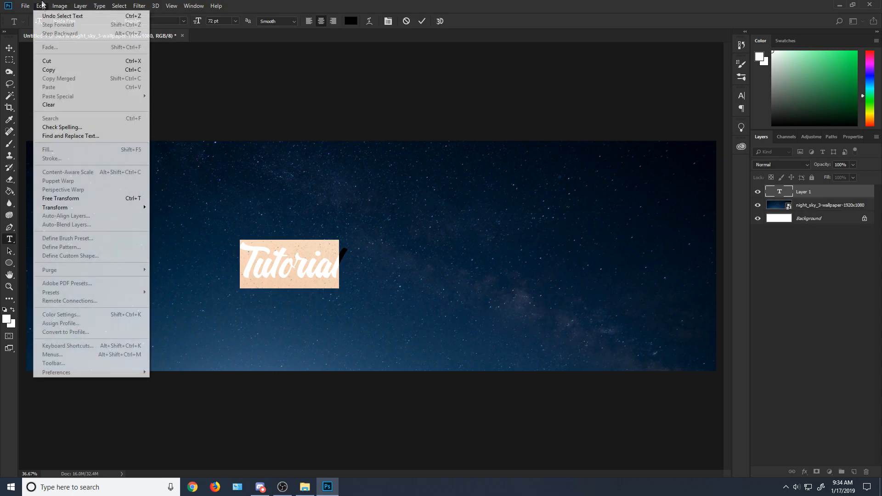
{"action": "left_click", "coordinate": [87, 199]}
{"action": "left_click_drag", "start_coordinate": [348, 240], "coordinate": [418, 222]}
{"action": "left_click_drag", "start_coordinate": [379, 245], "coordinate": [425, 252]}
{"action": "left_click", "coordinate": [9, 60]}
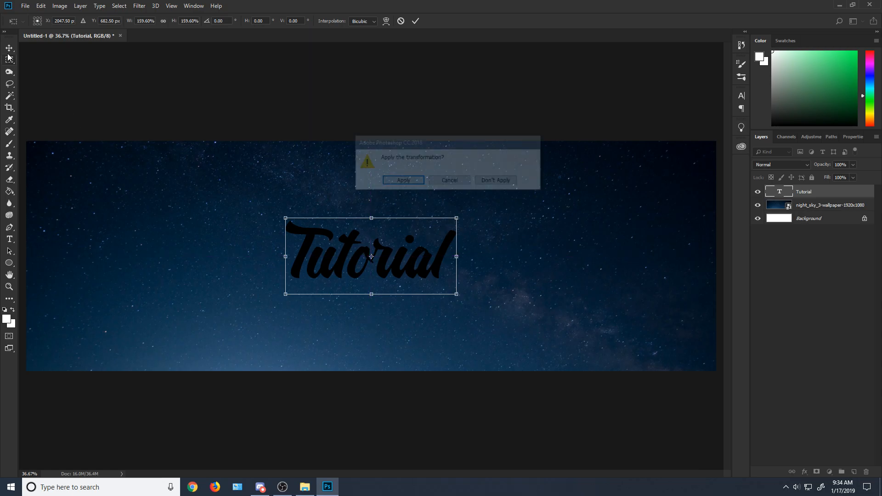
{"action": "left_click", "coordinate": [402, 181]}
{"action": "key", "text": "ctrl+minus"}
Step: Align the "Tutorial" text to the Background layer by vertical centers, hiding the night-sky layer only during the alignment
{"action": "left_click", "coordinate": [758, 205]}
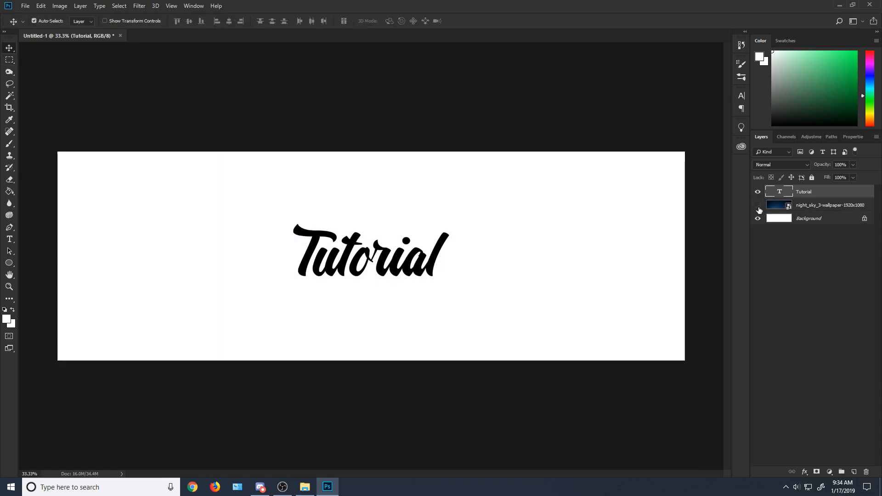
{"action": "left_click", "coordinate": [784, 223]}
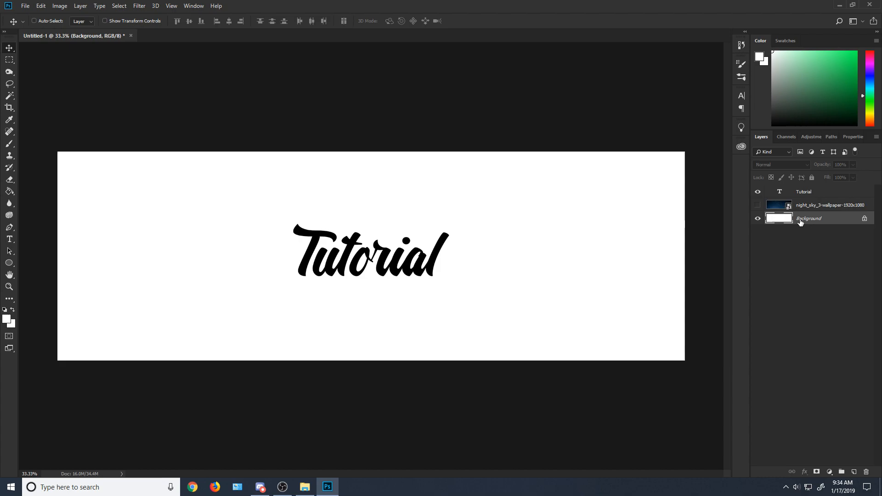
{"action": "left_click", "coordinate": [799, 196]}
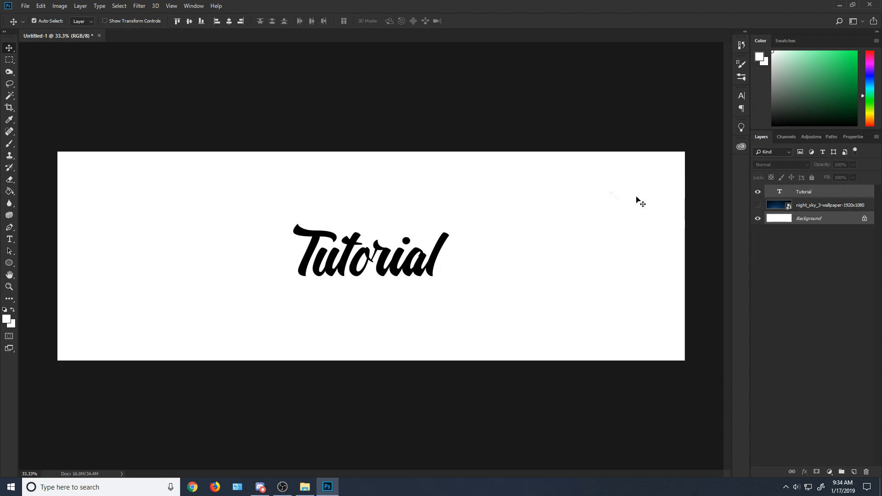
{"action": "left_click", "coordinate": [61, 5]}
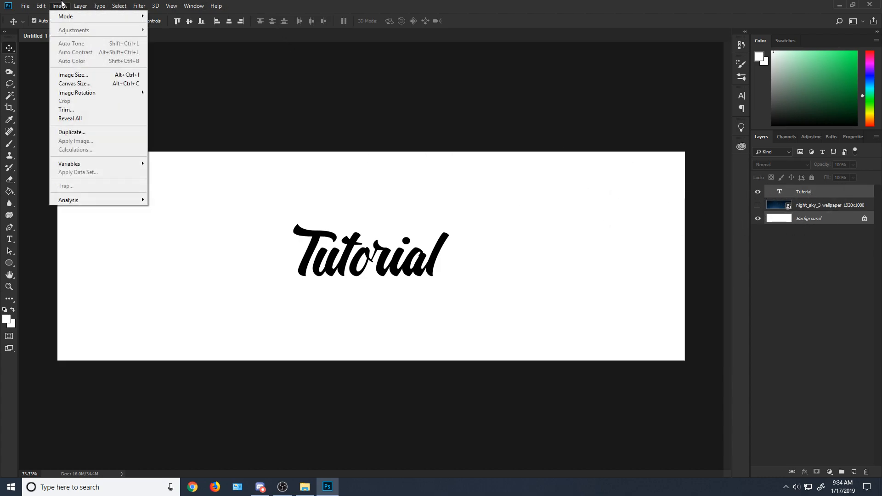
{"action": "mouse_move", "coordinate": [76, 6]}
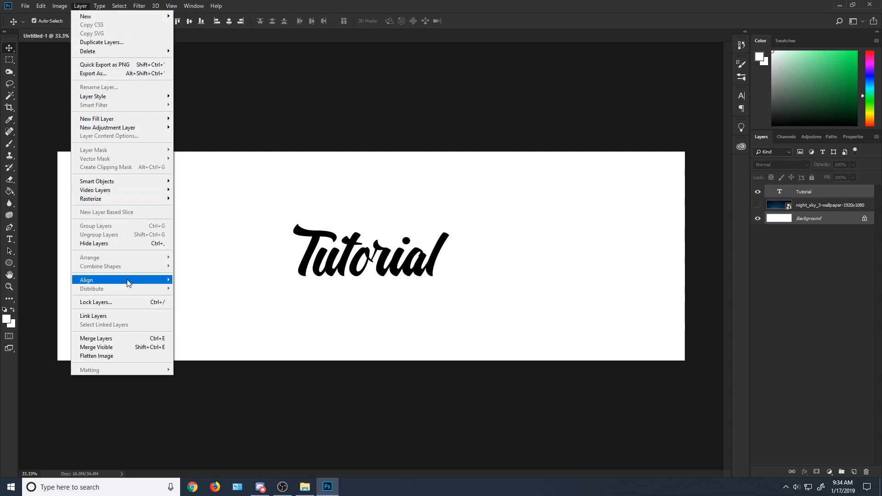
{"action": "mouse_move", "coordinate": [128, 281]}
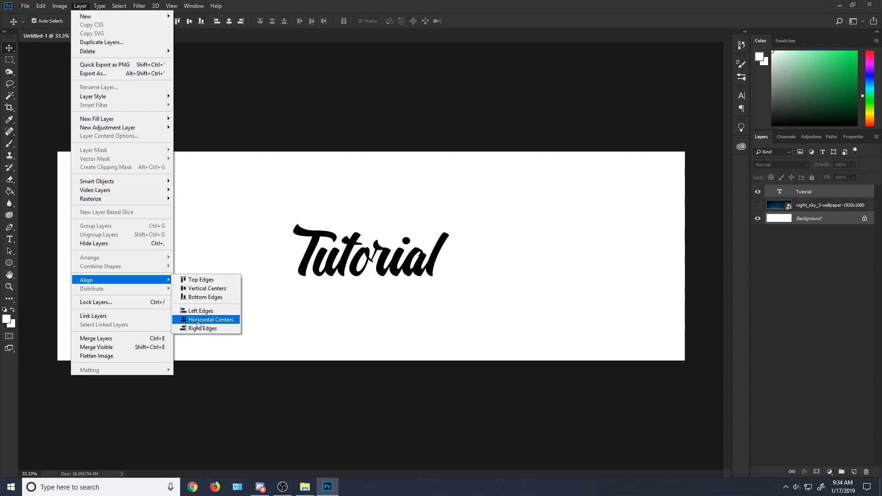
{"action": "left_click", "coordinate": [208, 288]}
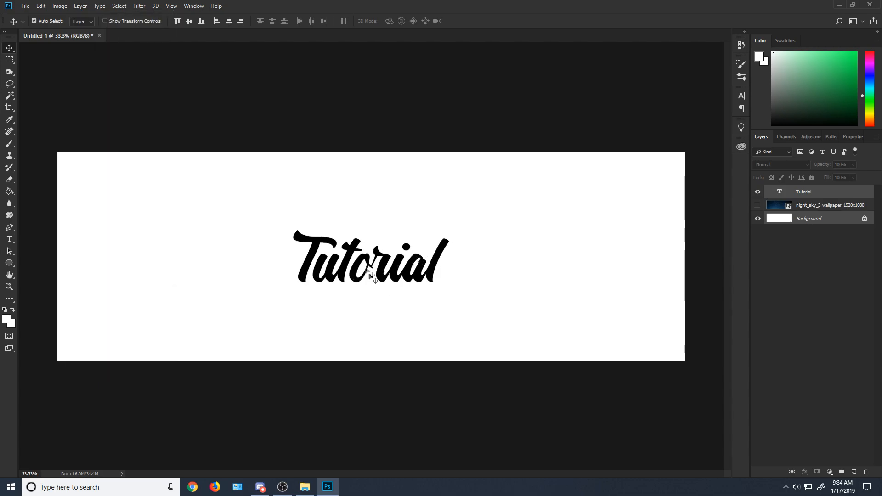
{"action": "left_click", "coordinate": [757, 205]}
{"action": "key", "text": "l"}
{"action": "left_click", "coordinate": [60, 5]}
{"action": "mouse_move", "coordinate": [139, 5]}
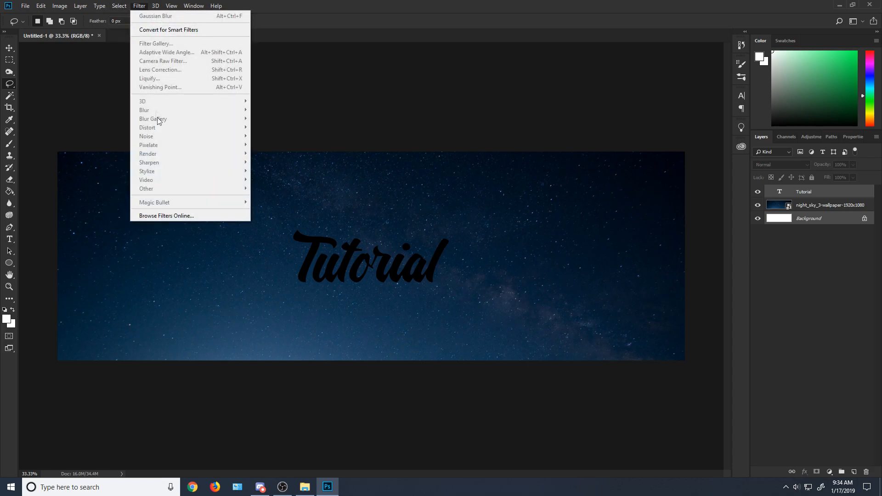
{"action": "left_click", "coordinate": [21, 128]}
{"action": "left_click", "coordinate": [800, 205]}
{"action": "left_click", "coordinate": [139, 5]}
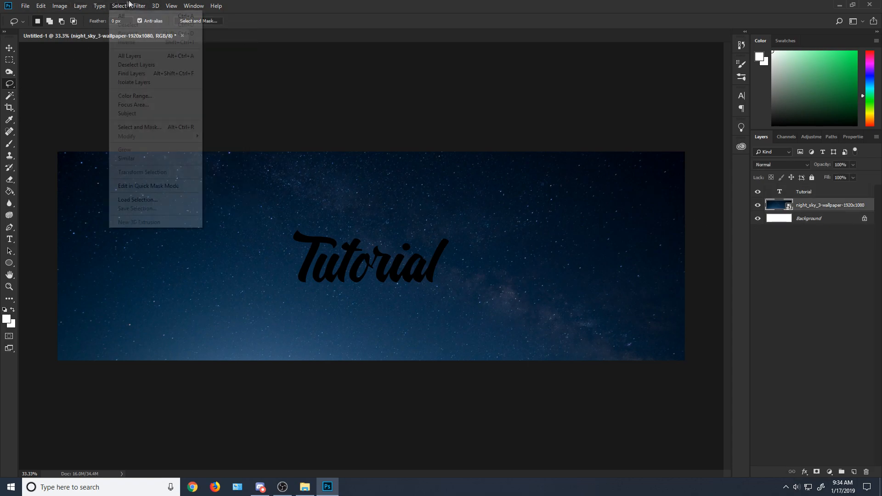
{"action": "mouse_move", "coordinate": [174, 111]}
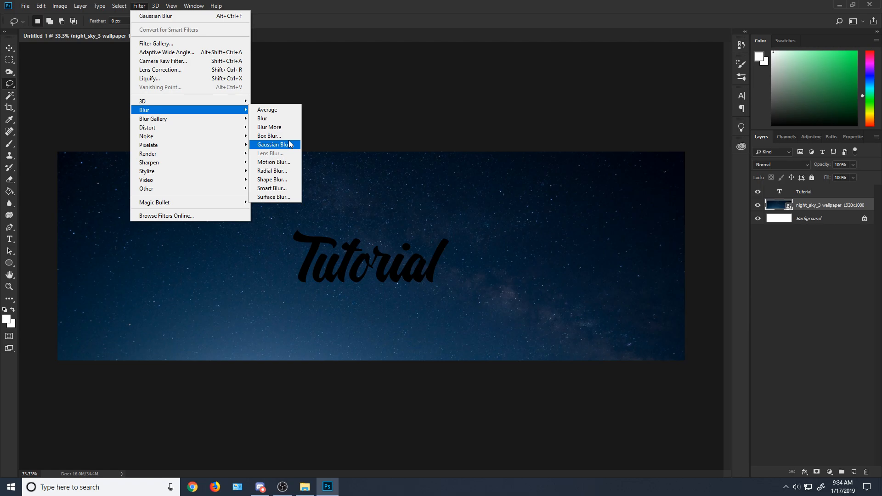
{"action": "left_click", "coordinate": [273, 144]}
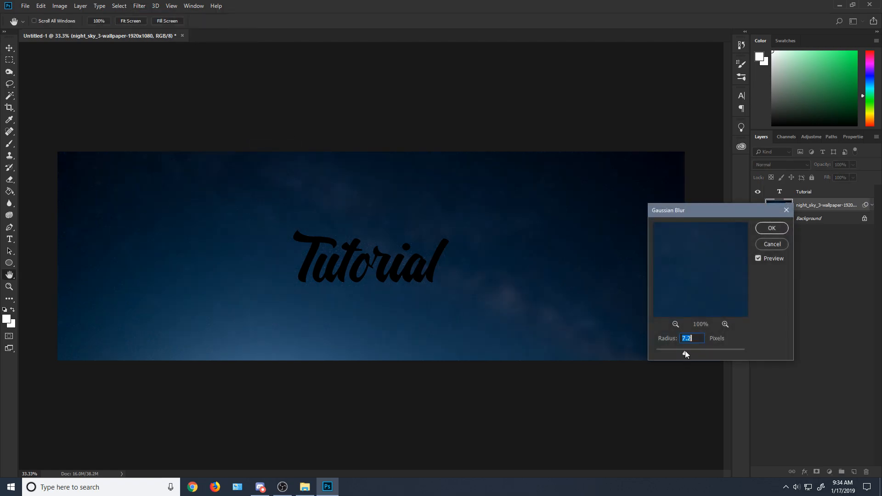
{"action": "left_click", "coordinate": [781, 244]}
{"action": "key", "text": "l"}
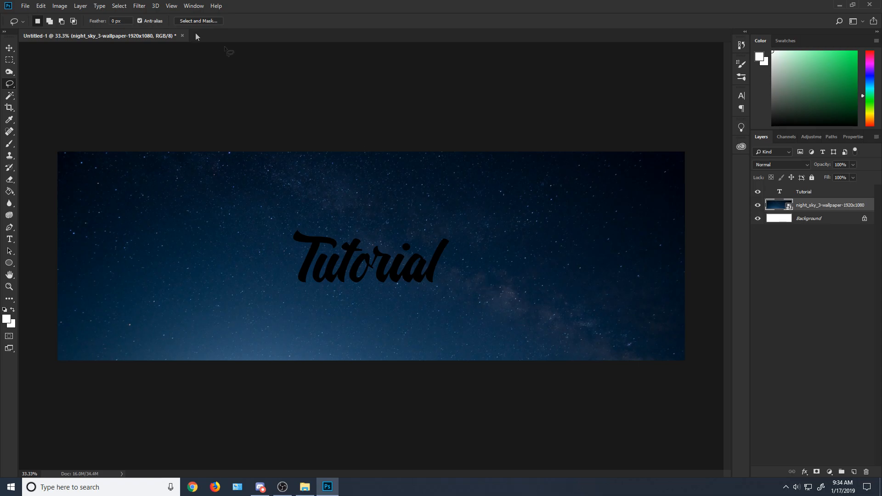
{"action": "left_click", "coordinate": [133, 4]}
{"action": "mouse_move", "coordinate": [188, 110]}
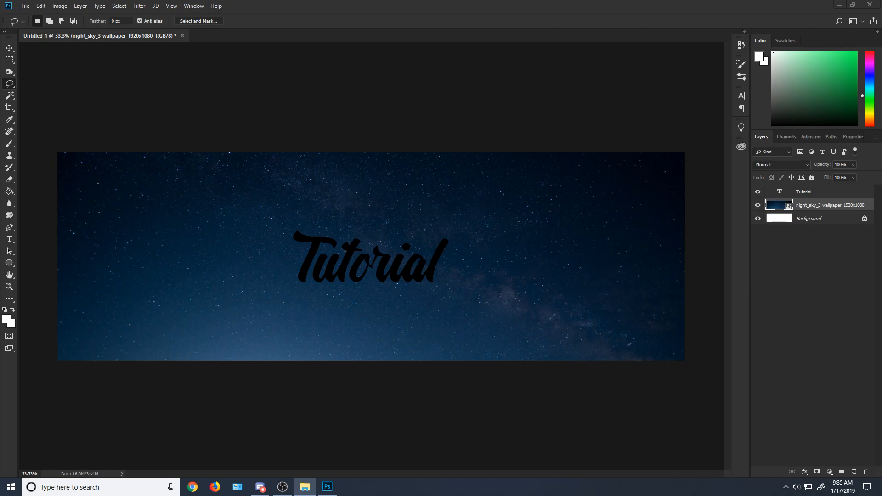
{"action": "left_click", "coordinate": [21, 105]}
{"action": "mouse_move", "coordinate": [51, 340]}
{"action": "left_mouse_down"}
{"action": "mouse_move", "coordinate": [562, 326]}
{"action": "mouse_move", "coordinate": [667, 335]}
{"action": "left_mouse_up"}
{"action": "left_click_drag", "start_coordinate": [536, 295], "coordinate": [533, 295]}
{"action": "left_click", "coordinate": [432, 181]}
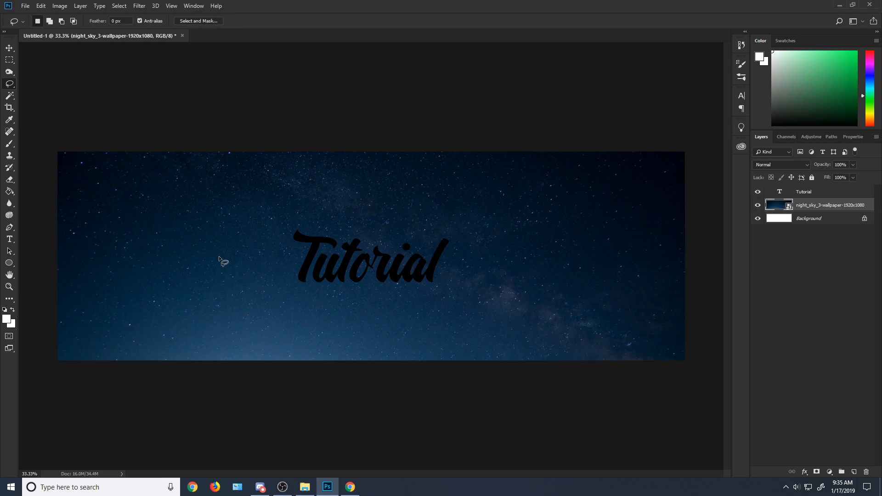
Step: Paste the copied ocean-and-clouds picture below the text, enlarge it to cover the whole canvas and apply the transformation
{"action": "key", "text": "ctrl+v"}
{"action": "left_click", "coordinate": [41, 6]}
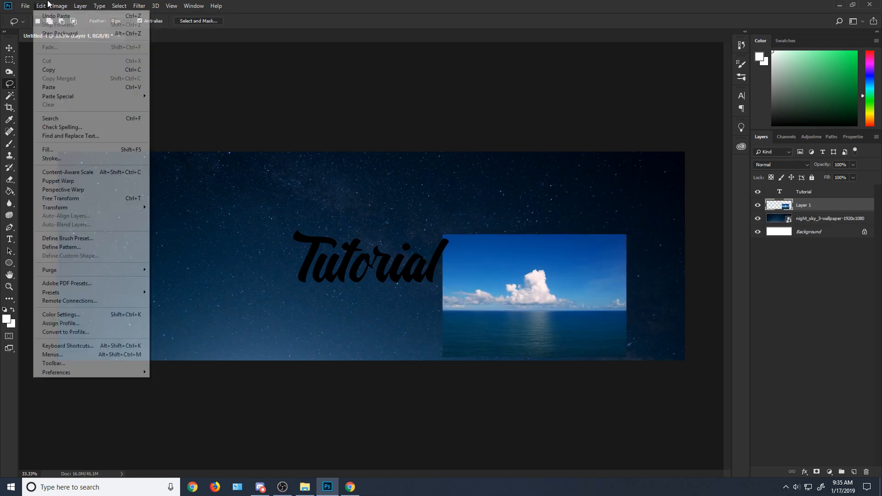
{"action": "left_click", "coordinate": [94, 202]}
{"action": "left_click_drag", "start_coordinate": [563, 315], "coordinate": [178, 345]}
{"action": "left_click_drag", "start_coordinate": [240, 282], "coordinate": [734, 56]}
{"action": "left_click_drag", "start_coordinate": [524, 145], "coordinate": [529, 210]}
{"action": "key", "text": "ctrl+0"}
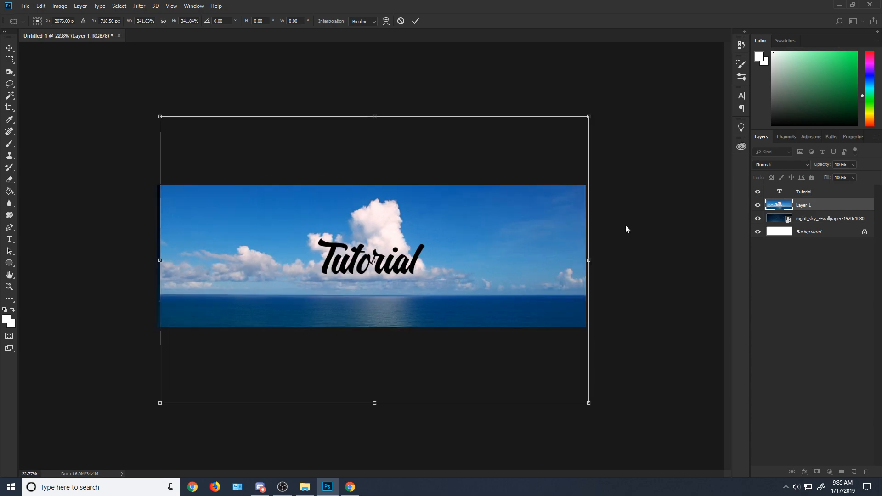
{"action": "left_click_drag", "start_coordinate": [589, 118], "coordinate": [587, 129]}
{"action": "left_click_drag", "start_coordinate": [160, 266], "coordinate": [157, 266]}
{"action": "left_click", "coordinate": [9, 60]}
{"action": "left_click", "coordinate": [406, 180]}
Step: Erase a thin strip of the ocean picture just above the horizon across the full canvas width
{"action": "scroll", "coordinate": [486, 210], "scroll_direction": "up", "scroll_amount": 2}
{"action": "left_click", "coordinate": [10, 192]}
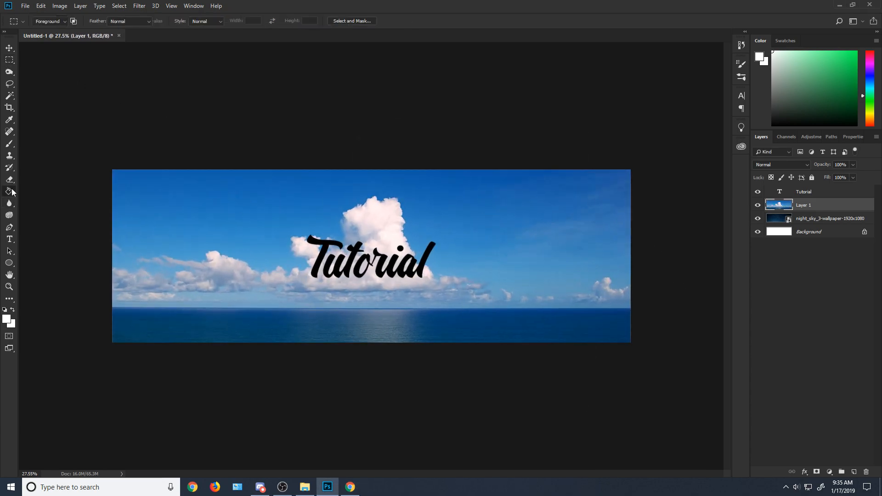
{"action": "left_click", "coordinate": [9, 180]}
{"action": "scroll", "coordinate": [222, 233], "scroll_direction": "up", "scroll_amount": 2}
{"action": "mouse_move", "coordinate": [57, 313]}
{"action": "left_mouse_down"}
{"action": "mouse_move", "coordinate": [685, 315]}
{"action": "mouse_move", "coordinate": [58, 321]}
{"action": "left_mouse_up"}
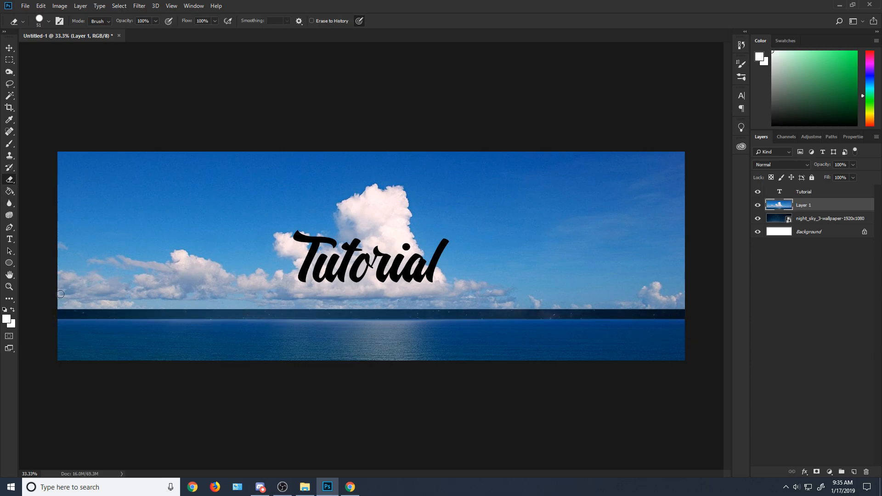
Step: Set the Eraser size to 511 px and erase the remaining sky and clouds above the horizon of the ocean picture
{"action": "left_click", "coordinate": [48, 24]}
{"action": "left_click", "coordinate": [80, 50]}
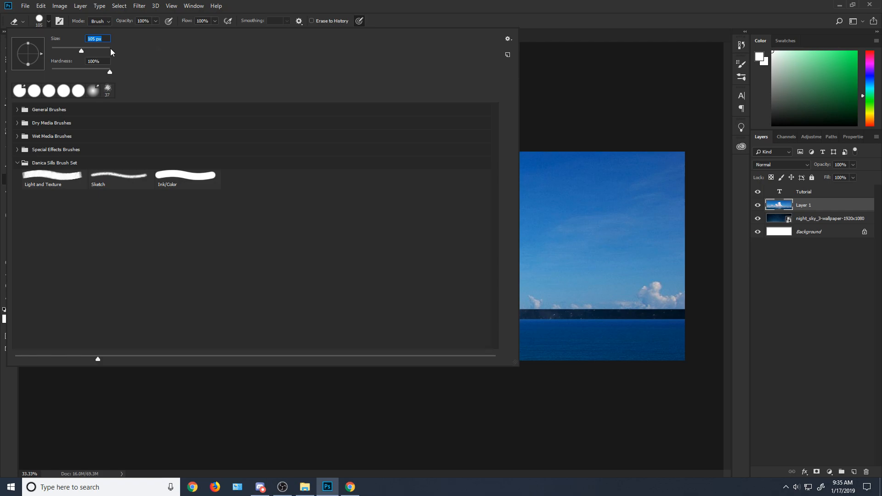
{"action": "left_click_drag", "start_coordinate": [107, 54], "coordinate": [104, 55]}
{"action": "left_click_drag", "start_coordinate": [685, 276], "coordinate": [56, 275]}
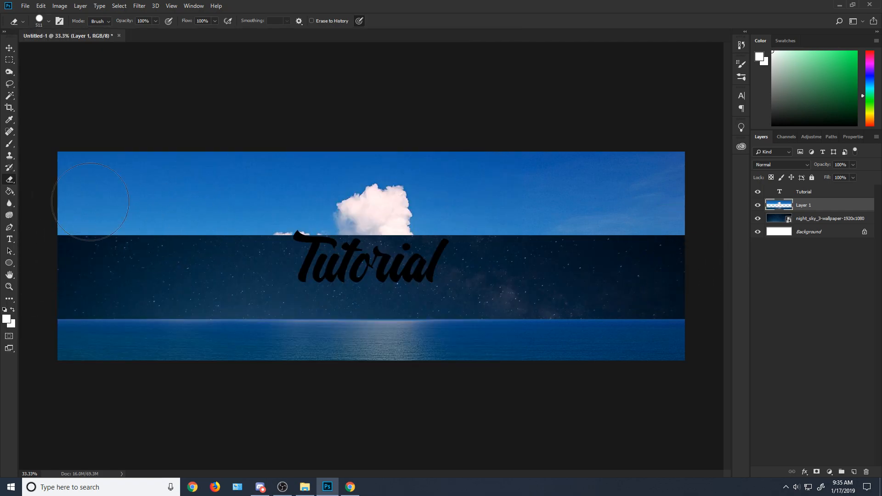
{"action": "left_click_drag", "start_coordinate": [34, 201], "coordinate": [677, 186]}
{"action": "left_click_drag", "start_coordinate": [662, 223], "coordinate": [9, 204]}
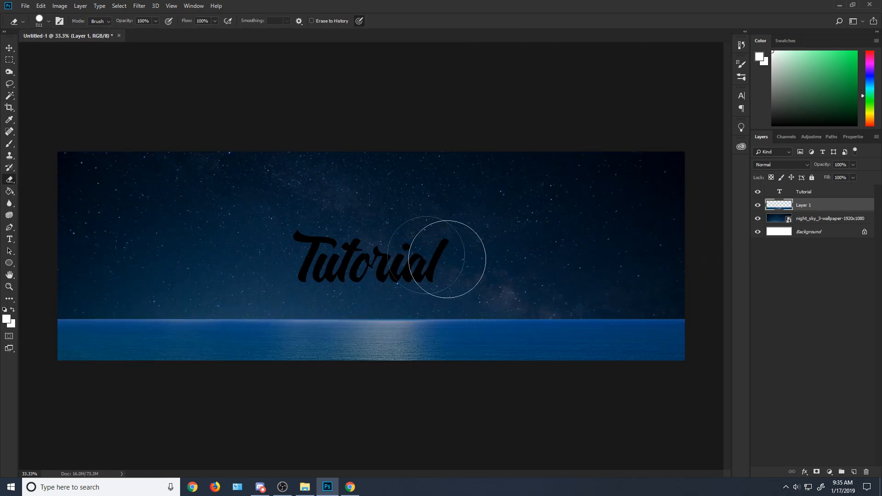
{"action": "left_click", "coordinate": [9, 59]}
{"action": "left_click_drag", "start_coordinate": [57, 152], "coordinate": [685, 320]}
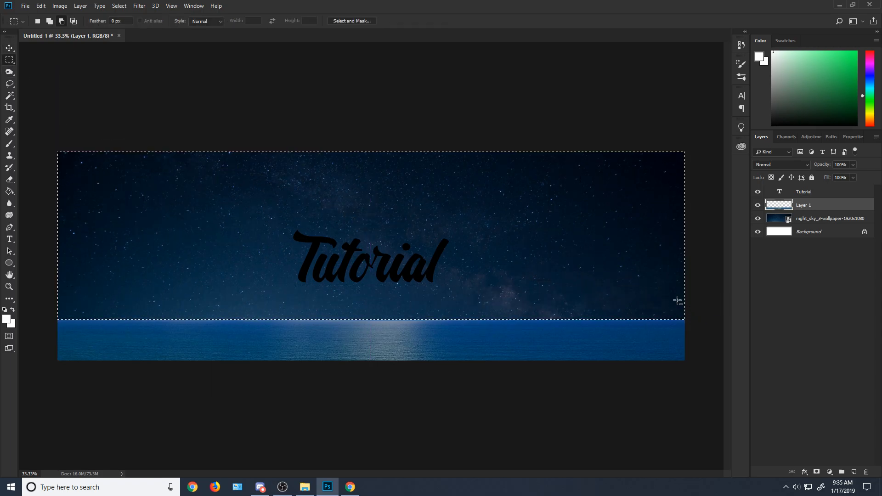
{"action": "left_click", "coordinate": [11, 84]}
{"action": "left_click", "coordinate": [352, 272]}
{"action": "right_click", "coordinate": [804, 205]}
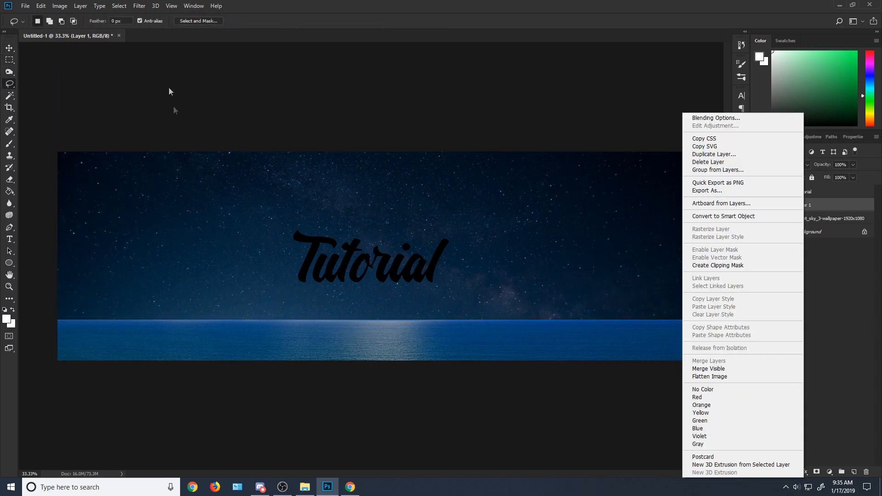
{"action": "left_click", "coordinate": [218, 127]}
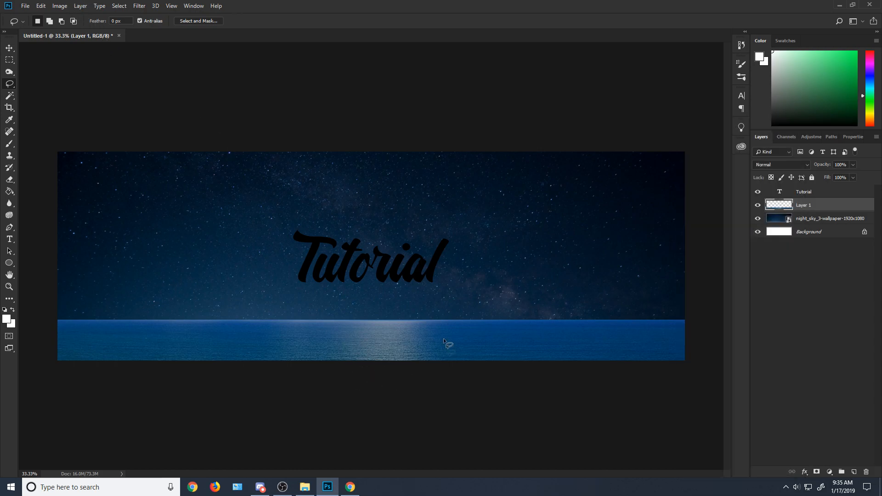
{"action": "scroll", "coordinate": [331, 341], "scroll_direction": "up", "scroll_amount": 10}
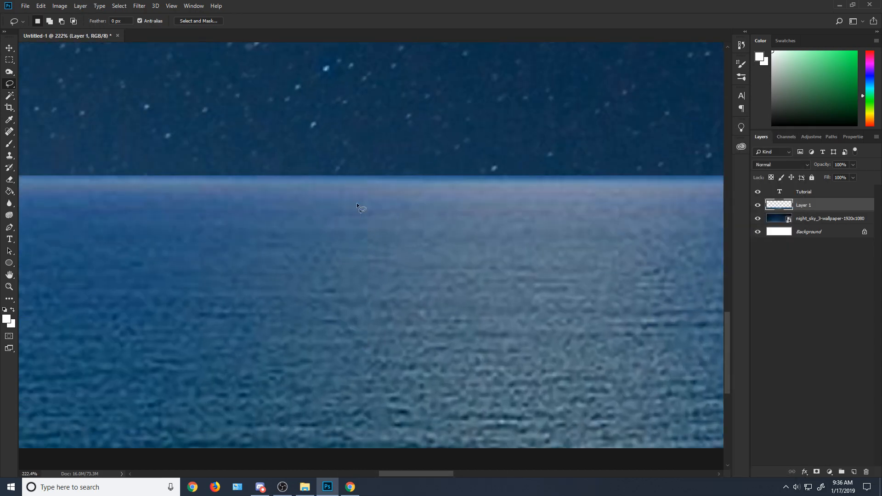
{"action": "scroll", "coordinate": [421, 219], "scroll_direction": "down", "scroll_amount": 10}
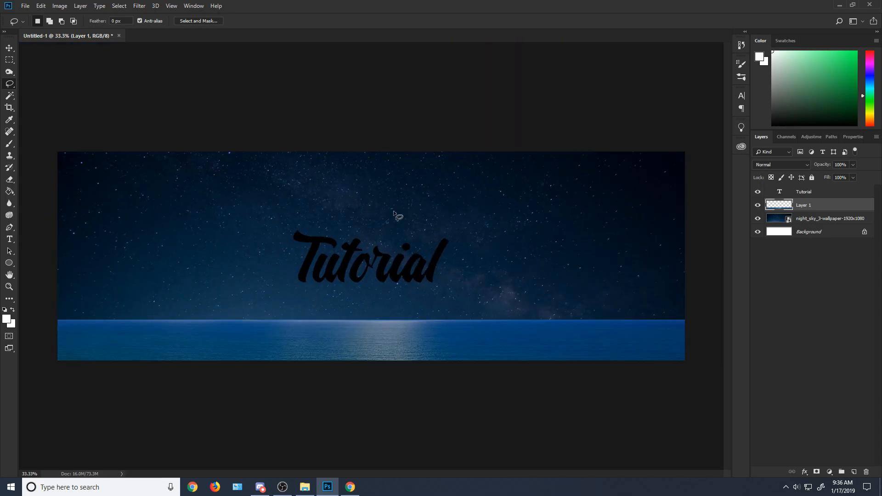
Step: Darken the ocean layer with a Brightness/Contrast adjustment, setting brightness to -53 and contrast to 29
{"action": "left_click", "coordinate": [60, 6]}
{"action": "mouse_move", "coordinate": [69, 30]}
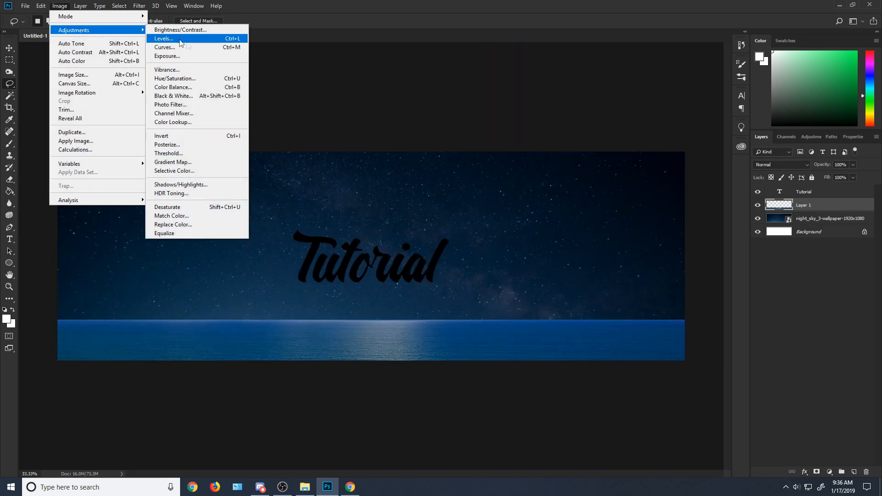
{"action": "left_click", "coordinate": [159, 30]}
{"action": "left_click_drag", "start_coordinate": [580, 217], "coordinate": [562, 218]}
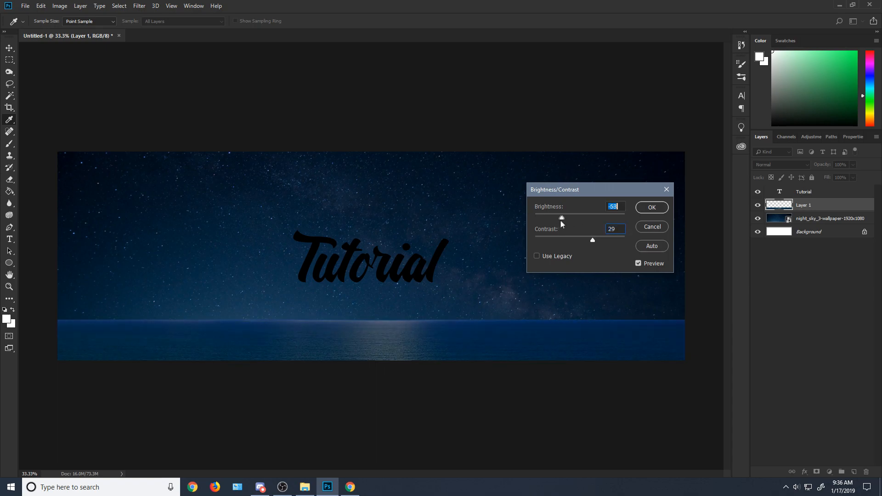
{"action": "key", "text": "Tab"}
{"action": "left_click", "coordinate": [652, 207]}
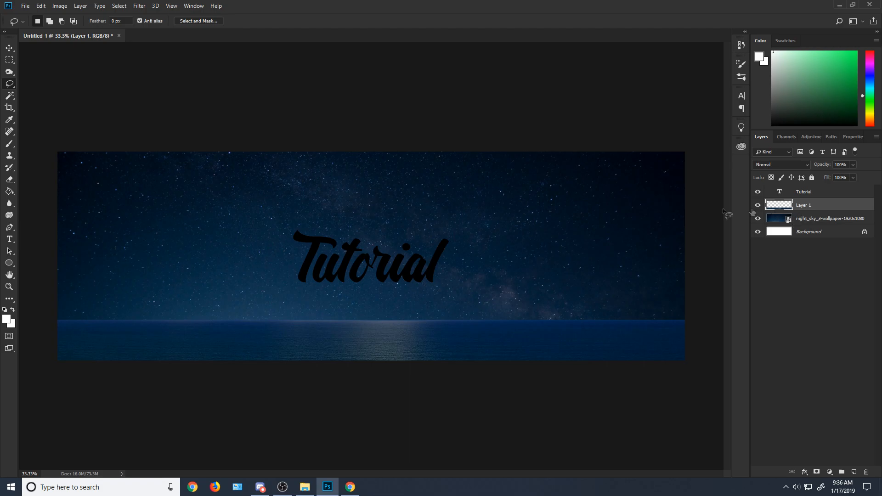
Step: Soften the ocean's horizon edge across the canvas using the Eraser at 124 px and 0% hardness
{"action": "left_click", "coordinate": [11, 179]}
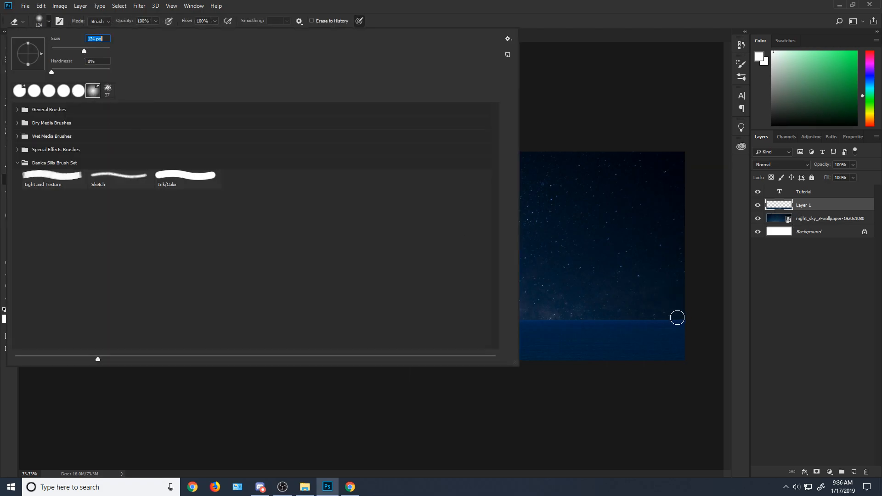
{"action": "key", "text": "Return"}
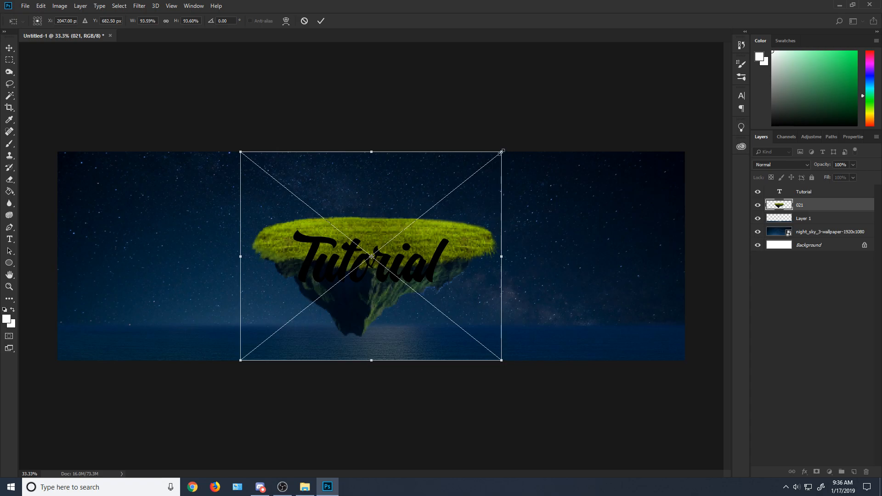
Step: Place the floating grass island picture above the ocean layer and position it in the canvas's lower-right corner
{"action": "left_click_drag", "start_coordinate": [501, 152], "coordinate": [357, 250]}
{"action": "left_click_drag", "start_coordinate": [318, 282], "coordinate": [615, 317]}
{"action": "right_click", "coordinate": [607, 275]}
{"action": "left_click", "coordinate": [618, 380]}
{"action": "left_click_drag", "start_coordinate": [663, 256], "coordinate": [717, 230]}
{"action": "left_click_drag", "start_coordinate": [693, 251], "coordinate": [682, 282]}
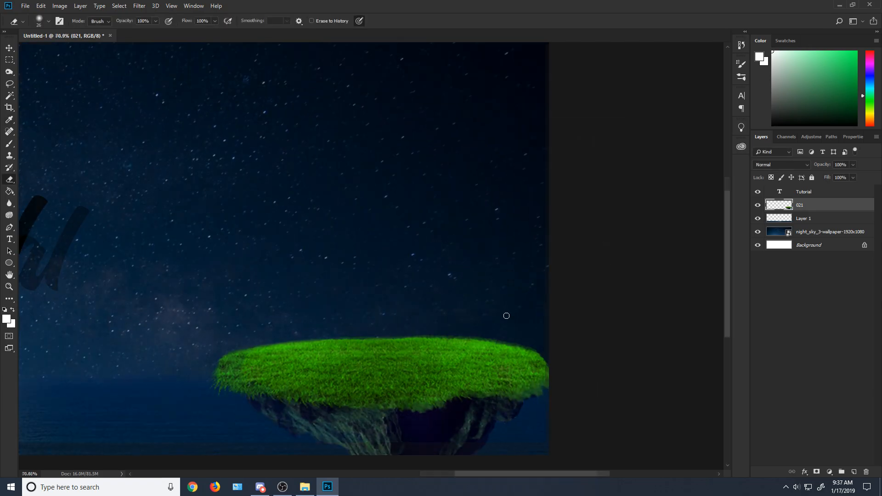
Step: Duplicate the island layer 021 and hide the original
{"action": "scroll", "coordinate": [307, 364], "scroll_direction": "up", "scroll_amount": 4}
{"action": "scroll", "coordinate": [230, 417], "scroll_direction": "up", "scroll_amount": 2}
{"action": "scroll", "coordinate": [157, 371], "scroll_direction": "down", "scroll_amount": 1}
{"action": "scroll", "coordinate": [126, 352], "scroll_direction": "up", "scroll_amount": 2}
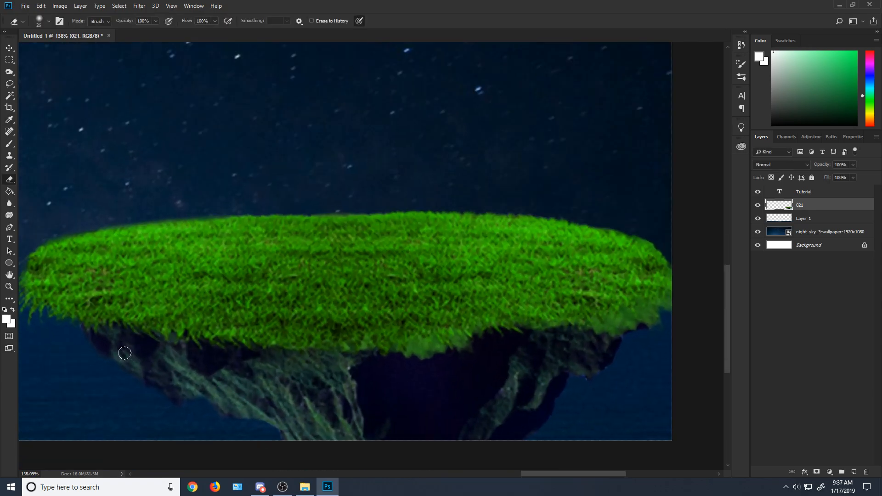
{"action": "scroll", "coordinate": [129, 355], "scroll_direction": "down", "scroll_amount": 2}
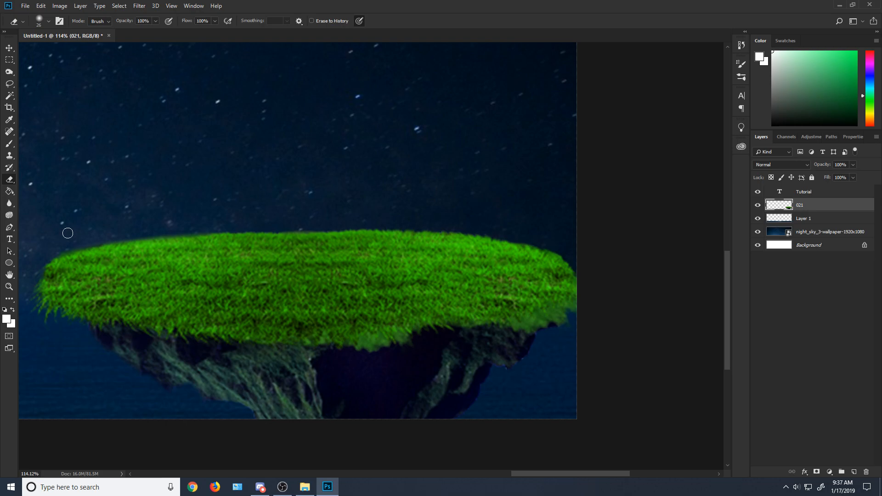
{"action": "right_click", "coordinate": [798, 207]}
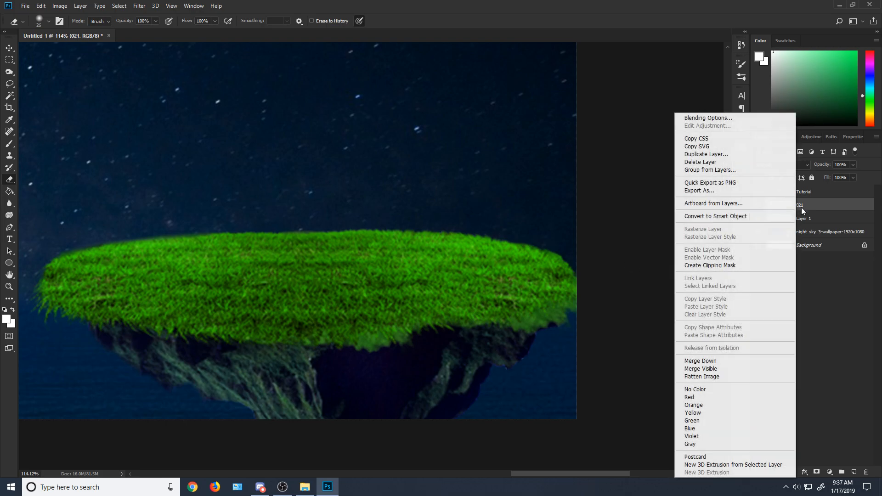
{"action": "left_click", "coordinate": [702, 153]}
{"action": "key", "text": "Return"}
{"action": "left_click", "coordinate": [758, 218]}
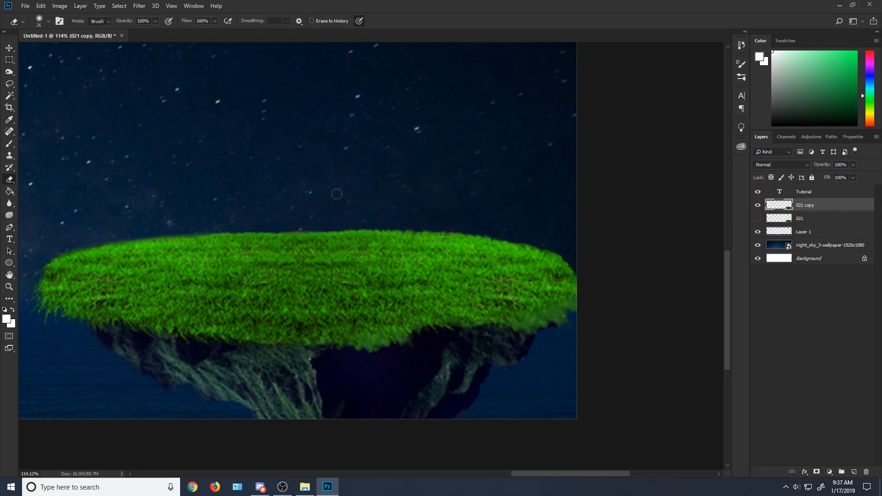
Step: Erase most of the grass from the island copy with a 124 px Eraser, keeping the rock underneath
{"action": "left_click_drag", "start_coordinate": [51, 300], "coordinate": [94, 315]}
{"action": "left_click", "coordinate": [38, 21]}
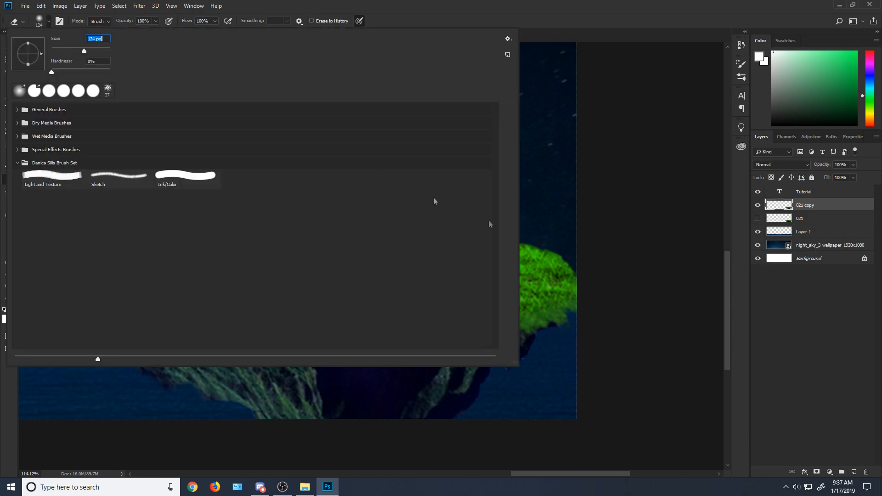
{"action": "left_click", "coordinate": [582, 287]}
{"action": "mouse_move", "coordinate": [583, 286]}
{"action": "left_mouse_down"}
{"action": "mouse_move", "coordinate": [536, 311]}
{"action": "mouse_move", "coordinate": [386, 320]}
{"action": "mouse_move", "coordinate": [255, 259]}
{"action": "mouse_move", "coordinate": [447, 244]}
{"action": "mouse_move", "coordinate": [250, 235]}
{"action": "mouse_move", "coordinate": [189, 239]}
{"action": "mouse_move", "coordinate": [249, 249]}
{"action": "mouse_move", "coordinate": [41, 282]}
{"action": "mouse_move", "coordinate": [80, 273]}
{"action": "mouse_move", "coordinate": [159, 287]}
{"action": "mouse_move", "coordinate": [80, 282]}
{"action": "mouse_move", "coordinate": [47, 295]}
{"action": "mouse_move", "coordinate": [88, 284]}
{"action": "mouse_move", "coordinate": [151, 285]}
{"action": "mouse_move", "coordinate": [154, 294]}
{"action": "mouse_move", "coordinate": [278, 302]}
{"action": "mouse_move", "coordinate": [217, 302]}
{"action": "mouse_move", "coordinate": [371, 299]}
{"action": "mouse_move", "coordinate": [376, 308]}
{"action": "mouse_move", "coordinate": [569, 282]}
{"action": "mouse_move", "coordinate": [519, 289]}
{"action": "left_mouse_up"}
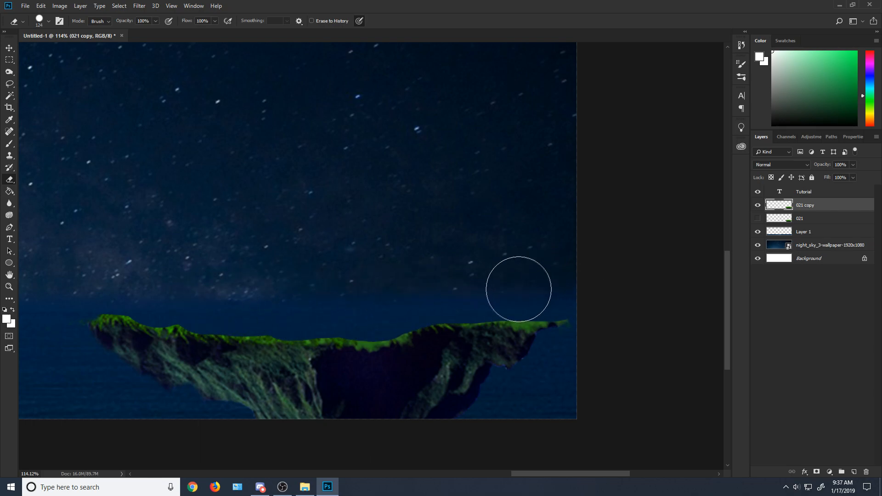
Step: Erase the remaining green fringe along the rock's upper edge with a soft 59 px Eraser
{"action": "left_click", "coordinate": [39, 20]}
{"action": "left_click", "coordinate": [34, 91]}
{"action": "mouse_move", "coordinate": [575, 324]}
{"action": "left_mouse_down"}
{"action": "mouse_move", "coordinate": [502, 319]}
{"action": "mouse_move", "coordinate": [545, 326]}
{"action": "left_mouse_up"}
{"action": "mouse_move", "coordinate": [475, 317]}
{"action": "left_mouse_down"}
{"action": "mouse_move", "coordinate": [403, 321]}
{"action": "mouse_move", "coordinate": [384, 337]}
{"action": "mouse_move", "coordinate": [395, 327]}
{"action": "mouse_move", "coordinate": [323, 333]}
{"action": "mouse_move", "coordinate": [108, 318]}
{"action": "left_mouse_up"}
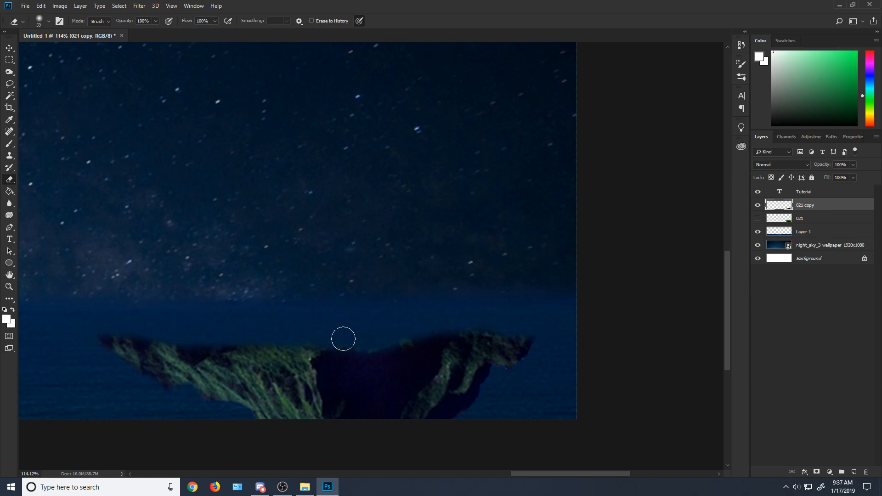
{"action": "left_click", "coordinate": [59, 5]}
{"action": "mouse_move", "coordinate": [69, 29]}
{"action": "left_click", "coordinate": [198, 80]}
{"action": "left_click_drag", "start_coordinate": [508, 181], "coordinate": [469, 178]}
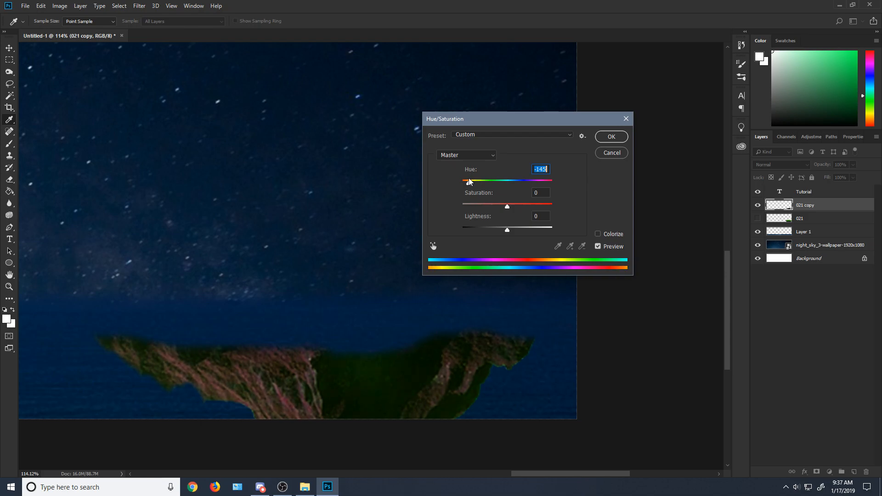
{"action": "left_click", "coordinate": [612, 153]}
Step: Add a Color Overlay effect to the rock layer 021 copy and choose a dark reddish-brown colour for it
{"action": "right_click", "coordinate": [835, 206]}
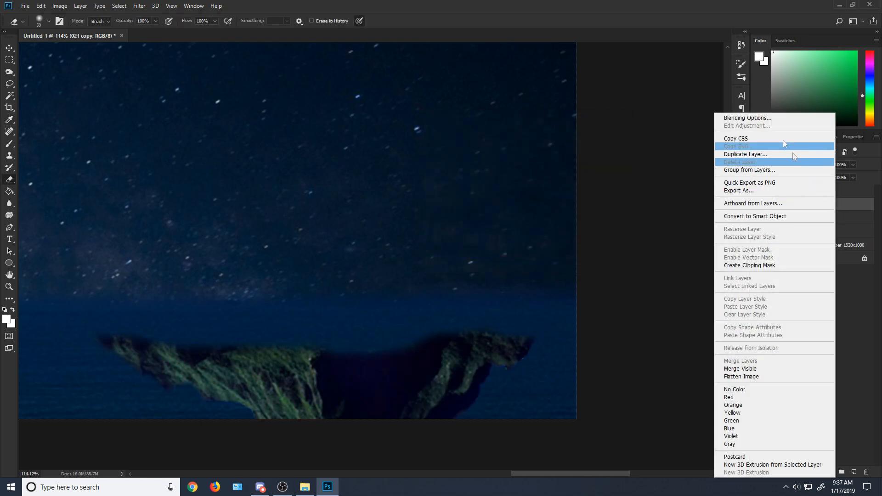
{"action": "left_click", "coordinate": [761, 118]}
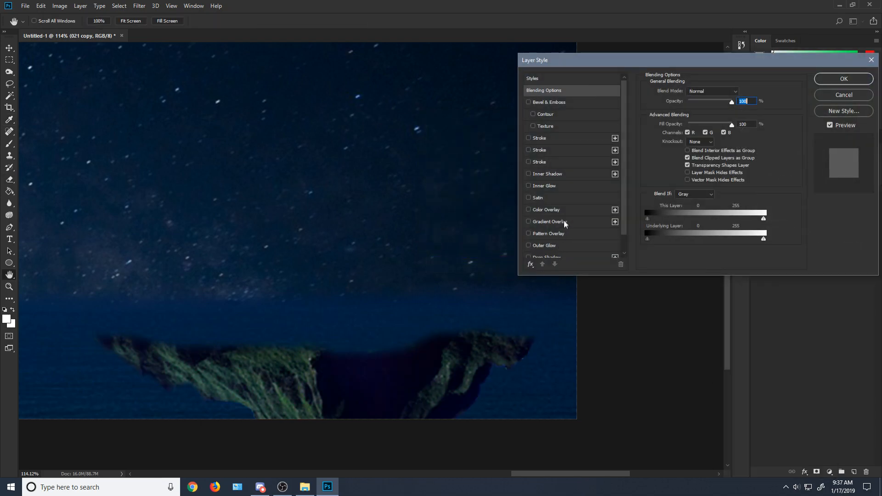
{"action": "left_click", "coordinate": [561, 210]}
{"action": "left_click", "coordinate": [741, 92]}
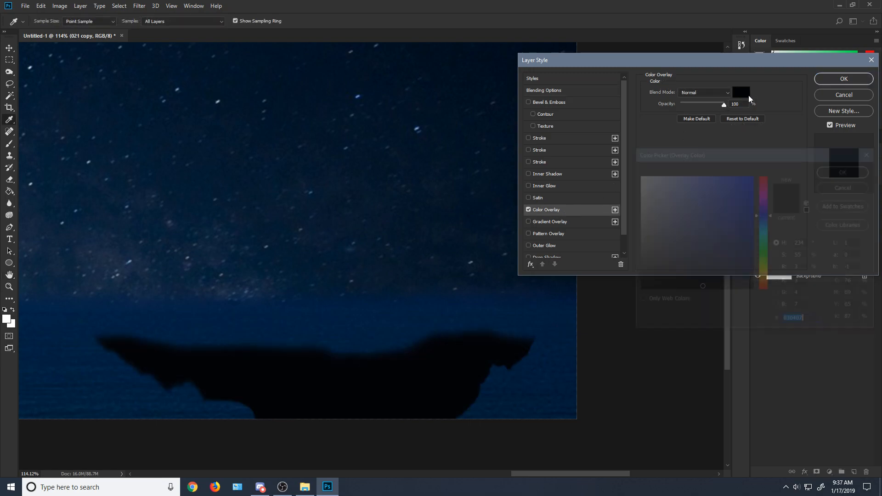
{"action": "left_click", "coordinate": [765, 287]}
{"action": "left_click_drag", "start_coordinate": [727, 271], "coordinate": [754, 174]}
{"action": "left_click_drag", "start_coordinate": [766, 288], "coordinate": [765, 290]}
{"action": "mouse_move", "coordinate": [740, 245]}
{"action": "left_mouse_down"}
{"action": "mouse_move", "coordinate": [743, 226]}
{"action": "mouse_move", "coordinate": [716, 229]}
{"action": "left_mouse_up"}
{"action": "left_click_drag", "start_coordinate": [770, 289], "coordinate": [765, 287]}
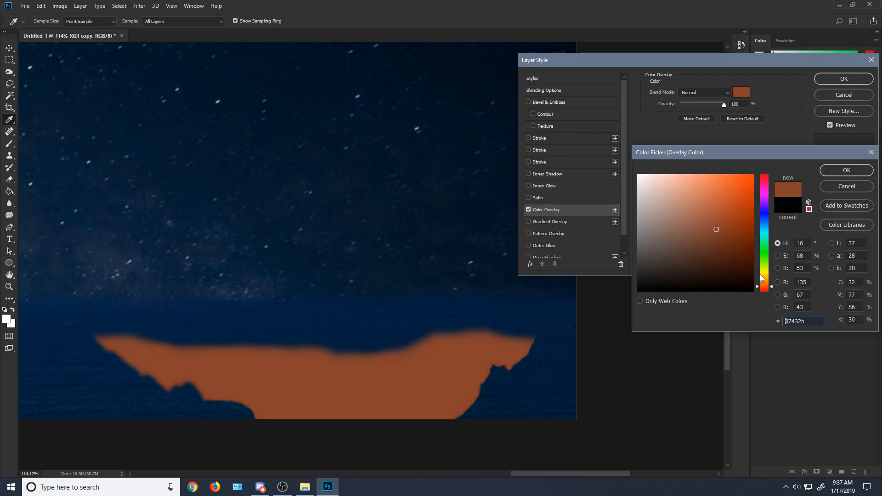
{"action": "left_click", "coordinate": [749, 250]}
{"action": "left_click", "coordinate": [840, 171]}
Step: Set the Color Overlay's blend mode to Overlay, lower its opacity slightly and apply the layer style
{"action": "left_click", "coordinate": [705, 92]}
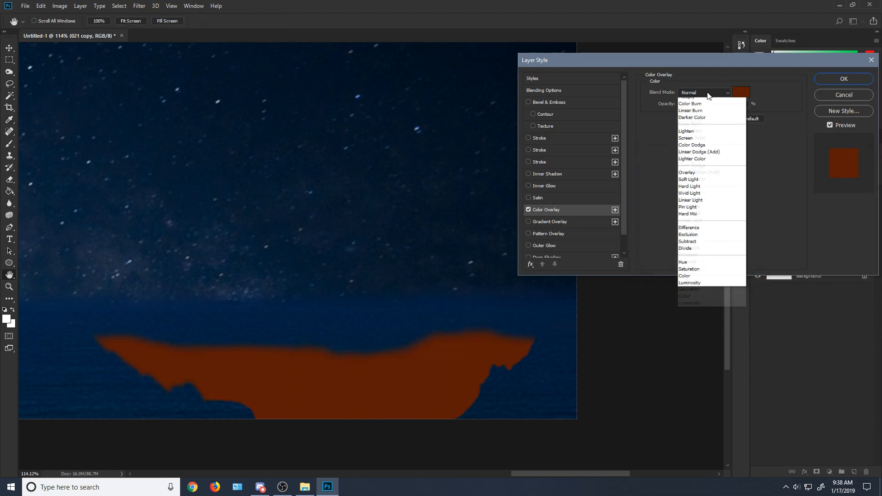
{"action": "left_click", "coordinate": [703, 138]}
{"action": "scroll", "coordinate": [707, 92], "scroll_direction": "down", "scroll_amount": 8}
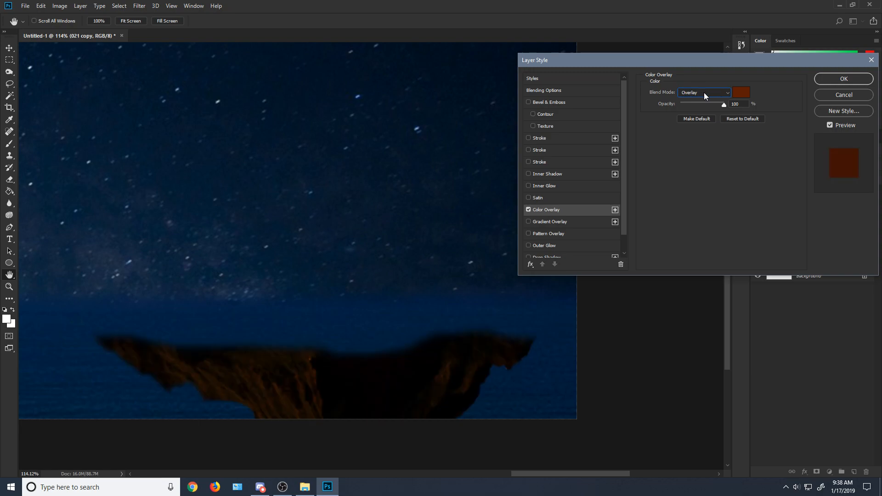
{"action": "left_click_drag", "start_coordinate": [706, 103], "coordinate": [713, 104]}
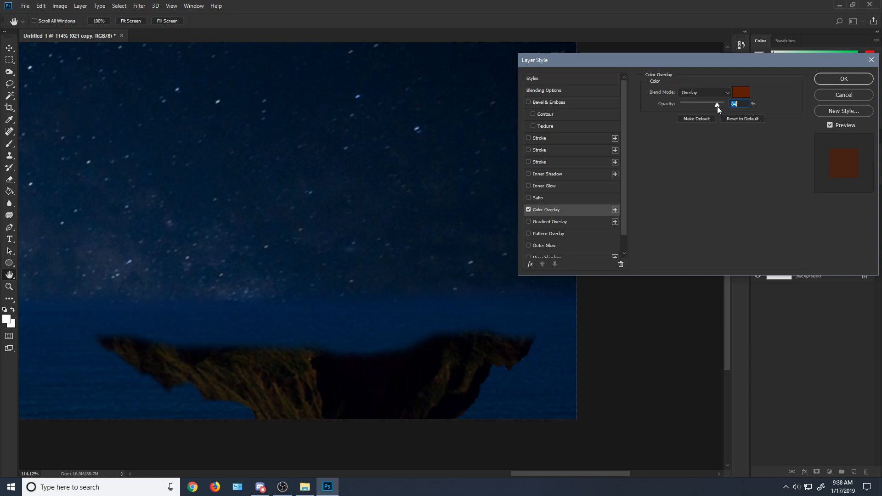
{"action": "key", "text": "e"}
{"action": "left_click", "coordinate": [844, 78]}
Step: Show the original 021 layer again and merge it with the 021 copy layer
{"action": "left_click", "coordinate": [757, 235]}
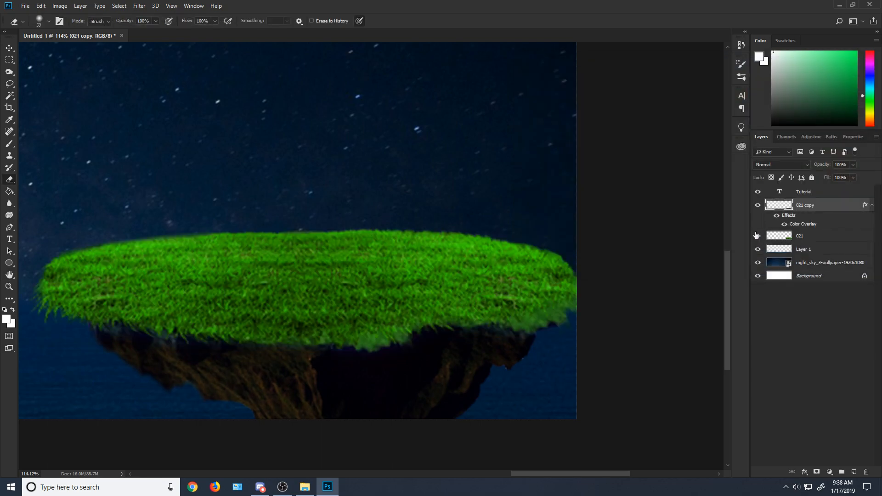
{"action": "scroll", "coordinate": [462, 212], "scroll_direction": "down", "scroll_amount": 6}
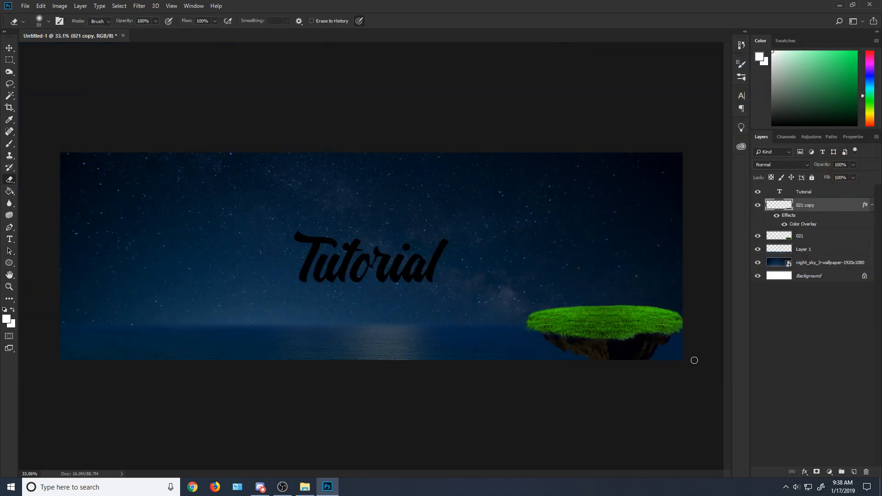
{"action": "scroll", "coordinate": [694, 361], "scroll_direction": "down", "scroll_amount": 5}
{"action": "scroll", "coordinate": [628, 328], "scroll_direction": "up", "scroll_amount": 12}
{"action": "left_click_drag", "start_coordinate": [544, 473], "coordinate": [569, 473]}
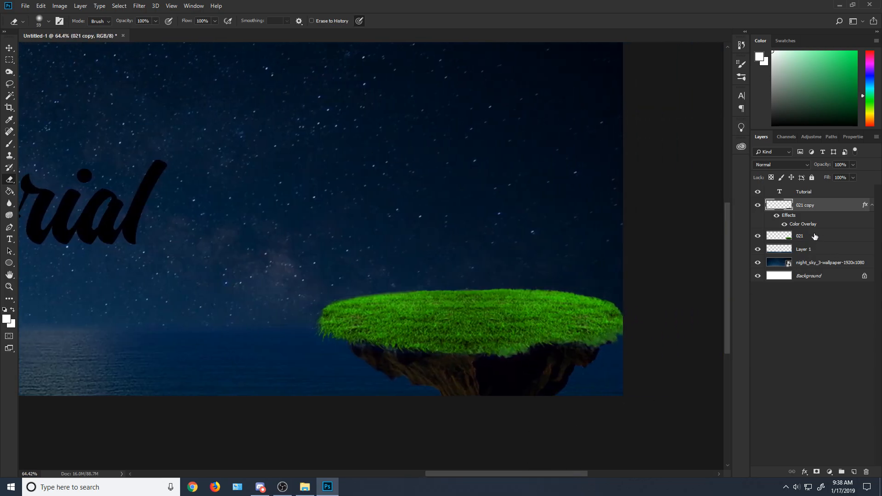
{"action": "left_click", "coordinate": [815, 236], "text": "shift"}
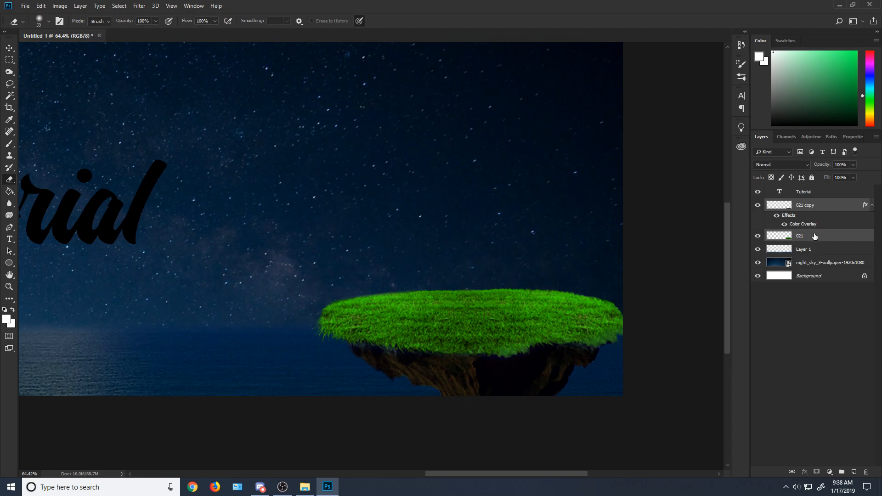
{"action": "right_click", "coordinate": [820, 209]}
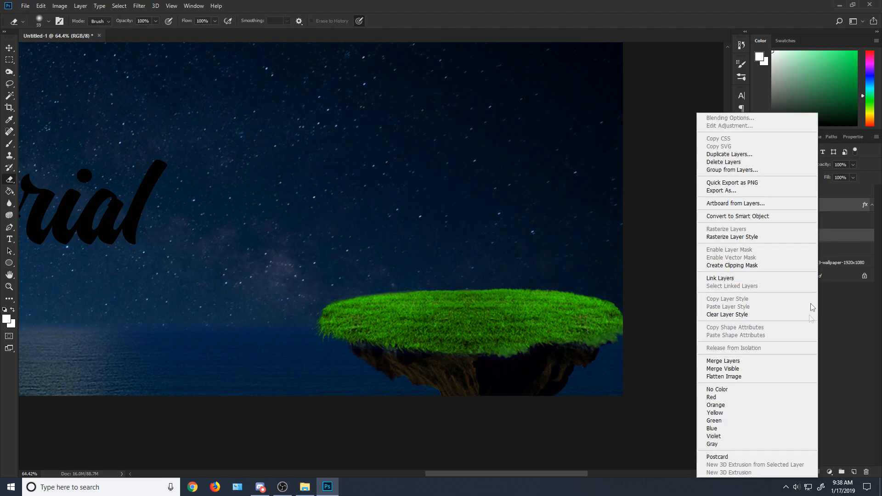
{"action": "left_click", "coordinate": [764, 360]}
Step: Darken the merged island layer with a Brightness/Contrast adjustment, setting brightness to -150
{"action": "right_click", "coordinate": [820, 205]}
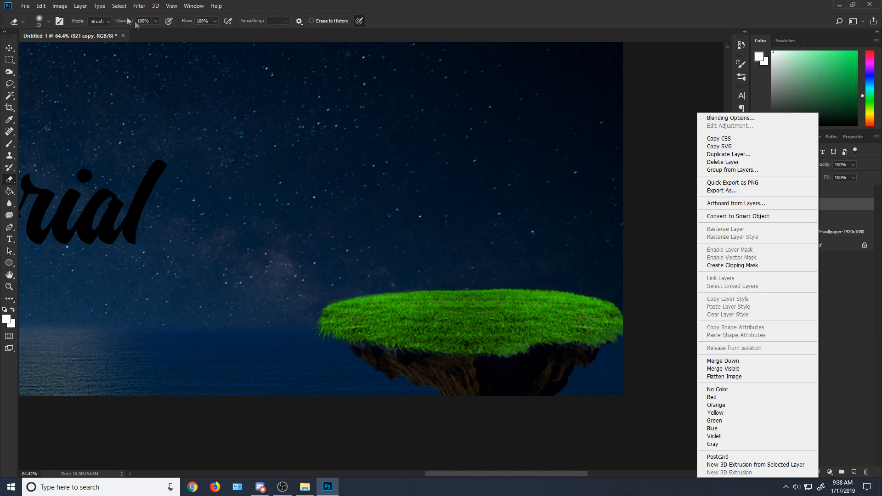
{"action": "left_click", "coordinate": [59, 6]}
{"action": "mouse_move", "coordinate": [74, 30]}
{"action": "left_click", "coordinate": [188, 30]}
{"action": "left_click_drag", "start_coordinate": [576, 216], "coordinate": [518, 226]}
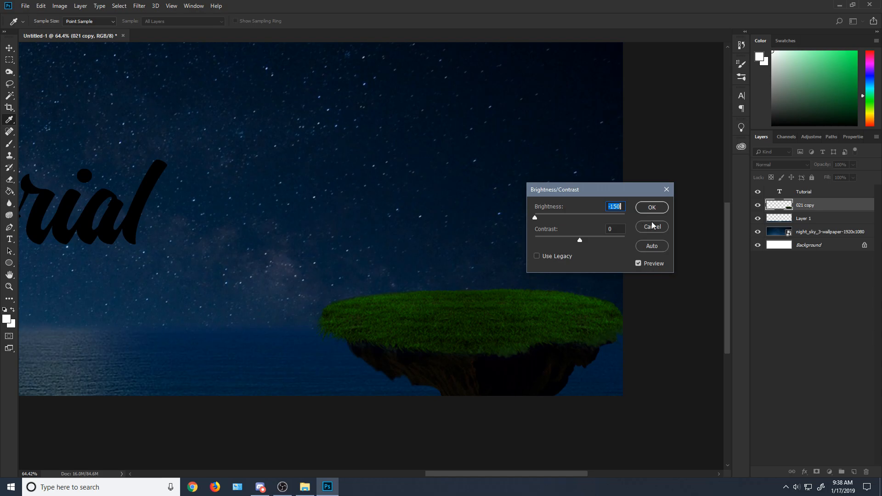
{"action": "left_click", "coordinate": [651, 207]}
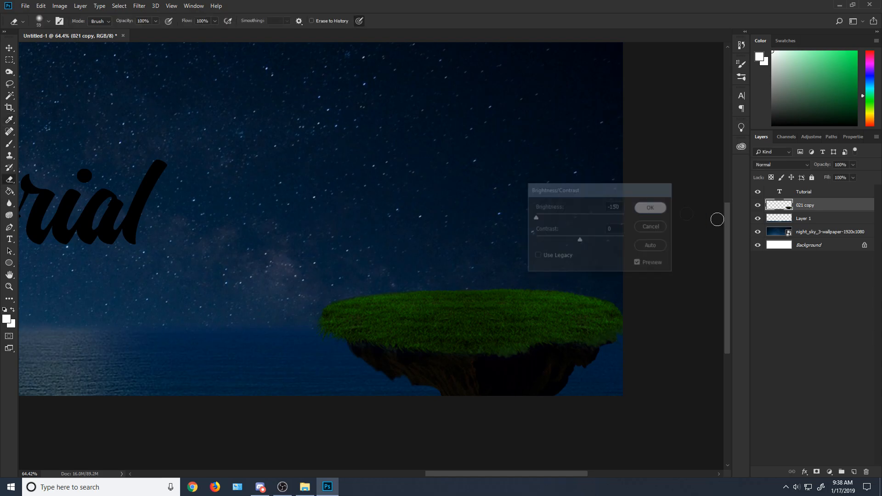
{"action": "right_click", "coordinate": [802, 205]}
{"action": "left_click", "coordinate": [755, 117]}
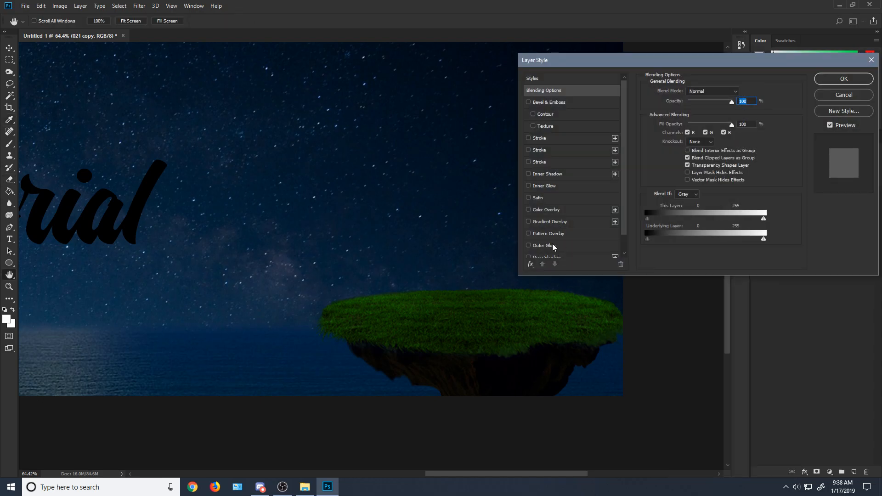
{"action": "scroll", "coordinate": [566, 239], "scroll_direction": "down", "scroll_amount": 1}
{"action": "left_click_drag", "start_coordinate": [679, 69], "coordinate": [540, 69]}
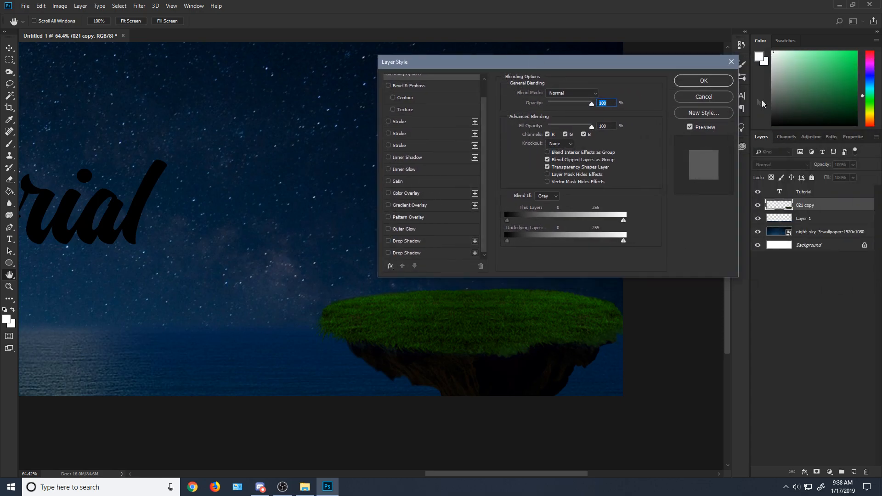
{"action": "left_click", "coordinate": [704, 94]}
Step: Add a Color Overlay effect to the island layer 021 copy, with dark blue 162a43 sampled from the night sky
{"action": "right_click", "coordinate": [804, 207]}
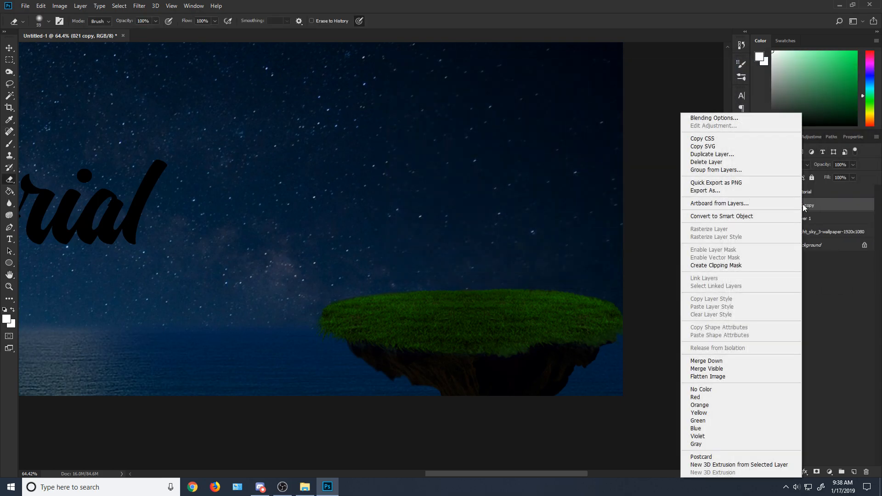
{"action": "left_click", "coordinate": [740, 117]}
{"action": "scroll", "coordinate": [441, 234], "scroll_direction": "down", "scroll_amount": 1}
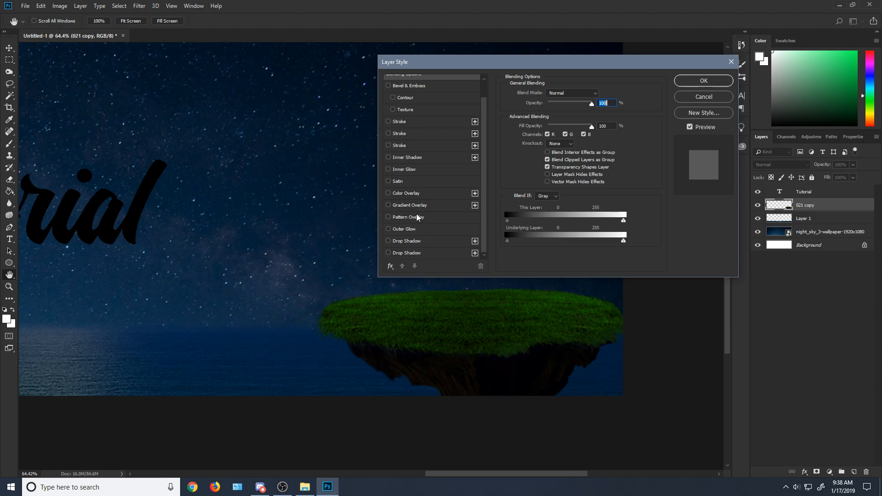
{"action": "left_click", "coordinate": [415, 194]}
{"action": "left_click", "coordinate": [601, 94]}
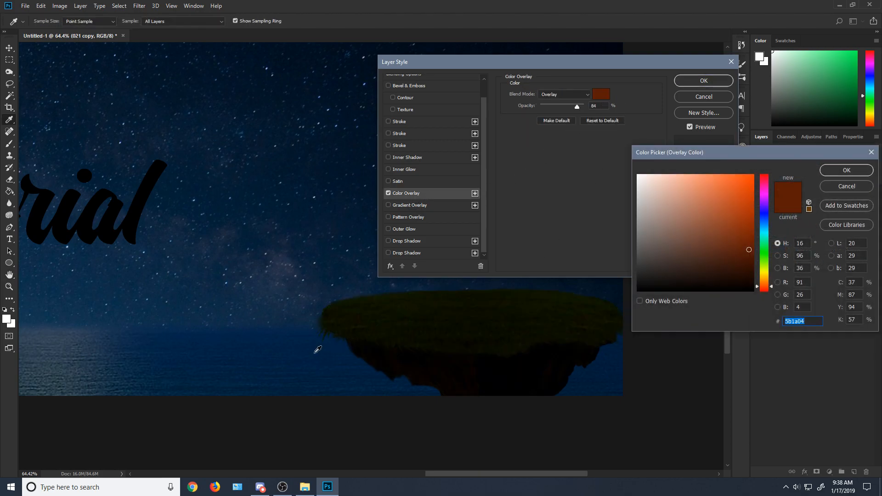
{"action": "left_click", "coordinate": [297, 379]}
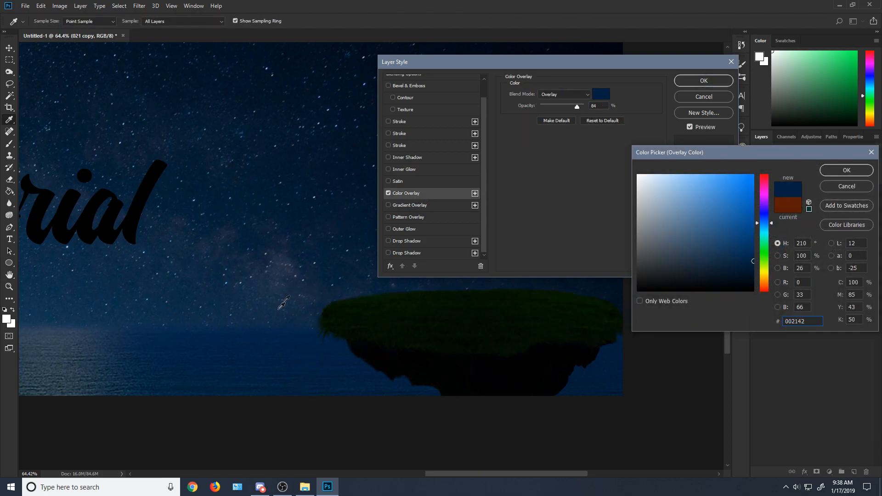
{"action": "left_click", "coordinate": [291, 282]}
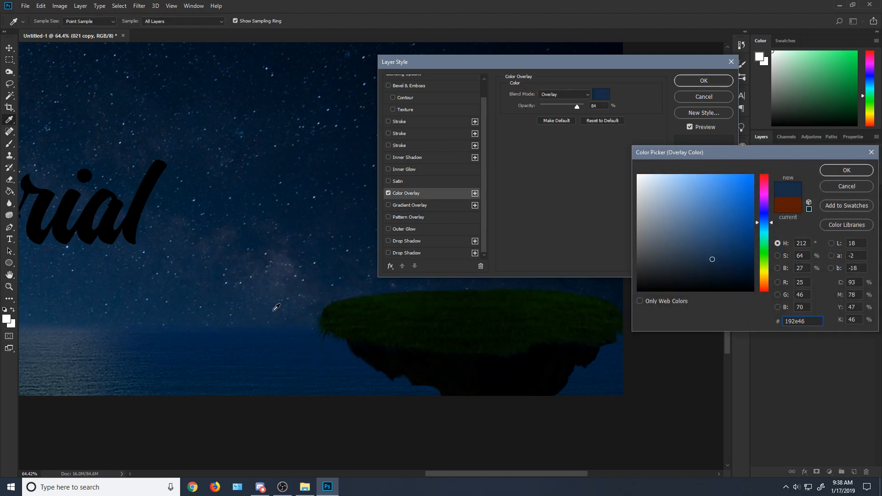
{"action": "left_click", "coordinate": [830, 172]}
Step: Set the island's Color Overlay to Hard Light blend mode at just under half opacity and apply the layer style
{"action": "left_click_drag", "start_coordinate": [577, 107], "coordinate": [586, 105]}
{"action": "left_click", "coordinate": [572, 95]}
{"action": "left_click", "coordinate": [572, 95]}
{"action": "scroll", "coordinate": [572, 95], "scroll_direction": "down", "scroll_amount": 5}
{"action": "scroll", "coordinate": [572, 94], "scroll_direction": "up", "scroll_amount": 11}
{"action": "scroll", "coordinate": [571, 93], "scroll_direction": "up", "scroll_amount": 5}
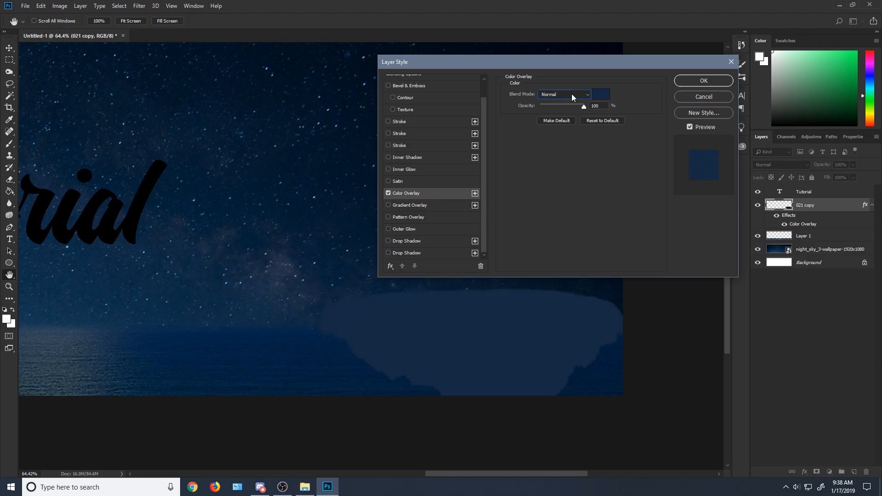
{"action": "scroll", "coordinate": [572, 94], "scroll_direction": "down", "scroll_amount": 5}
{"action": "left_click", "coordinate": [571, 94]}
{"action": "left_click", "coordinate": [568, 228]}
{"action": "left_click", "coordinate": [582, 95]}
{"action": "left_click", "coordinate": [569, 220]}
{"action": "left_click_drag", "start_coordinate": [584, 107], "coordinate": [563, 110]}
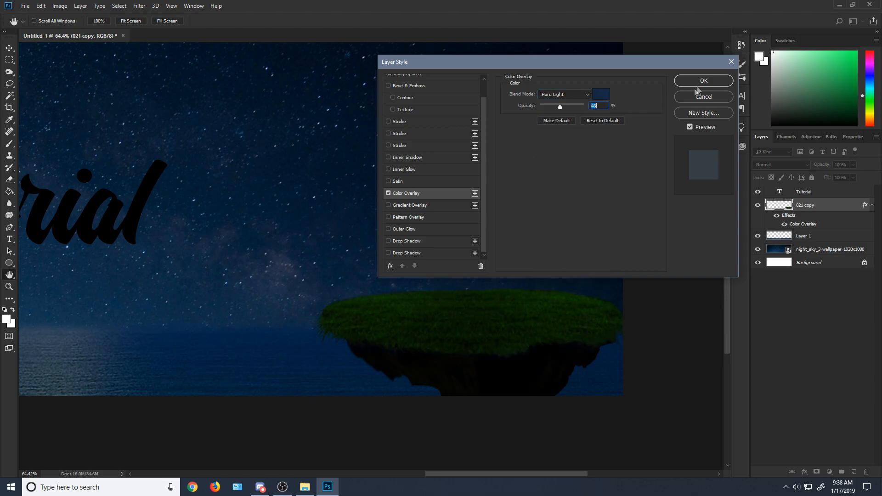
{"action": "key", "text": "Return"}
{"action": "key", "text": "e"}
{"action": "left_click", "coordinate": [59, 6]}
{"action": "mouse_move", "coordinate": [78, 29]}
{"action": "left_click", "coordinate": [181, 30]}
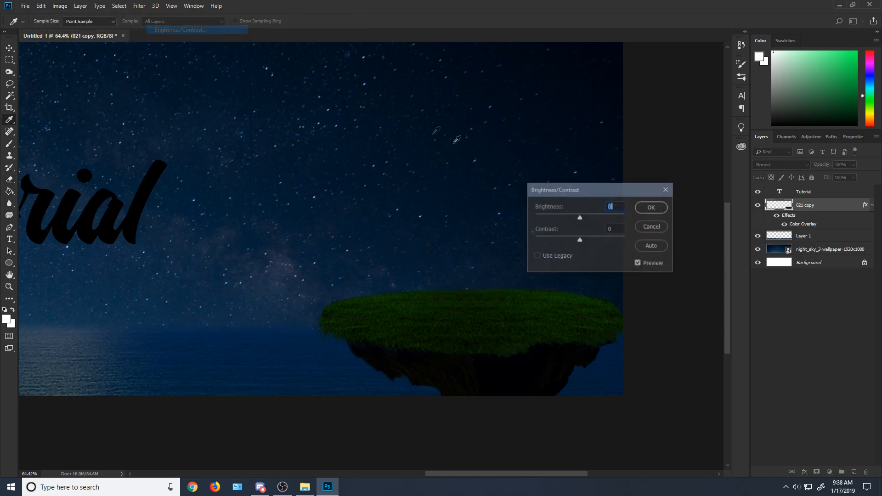
{"action": "left_click", "coordinate": [651, 227]}
Step: Shift the island layer's colours with a Hue/Saturation adjustment, setting hue to +77 and saturation to -48
{"action": "left_click", "coordinate": [59, 6]}
{"action": "mouse_move", "coordinate": [78, 30]}
{"action": "left_click", "coordinate": [202, 79]}
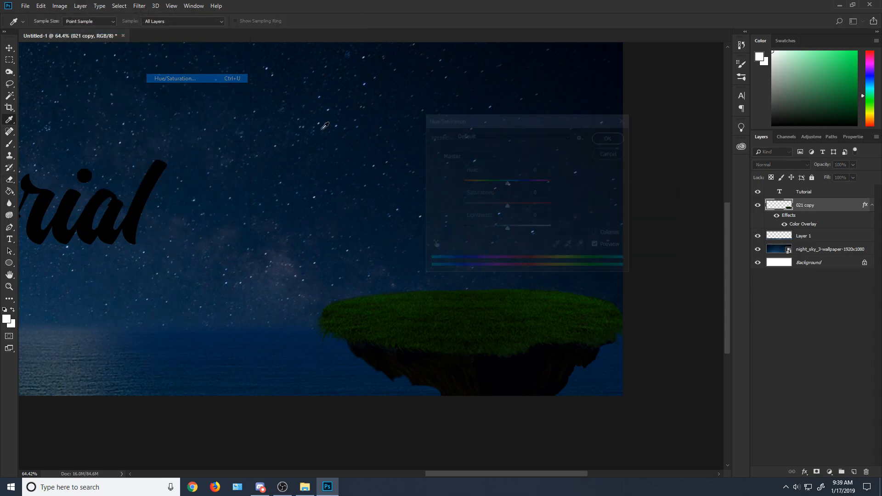
{"action": "mouse_move", "coordinate": [485, 181]}
{"action": "left_mouse_down"}
{"action": "mouse_move", "coordinate": [533, 187]}
{"action": "mouse_move", "coordinate": [485, 208]}
{"action": "left_mouse_up"}
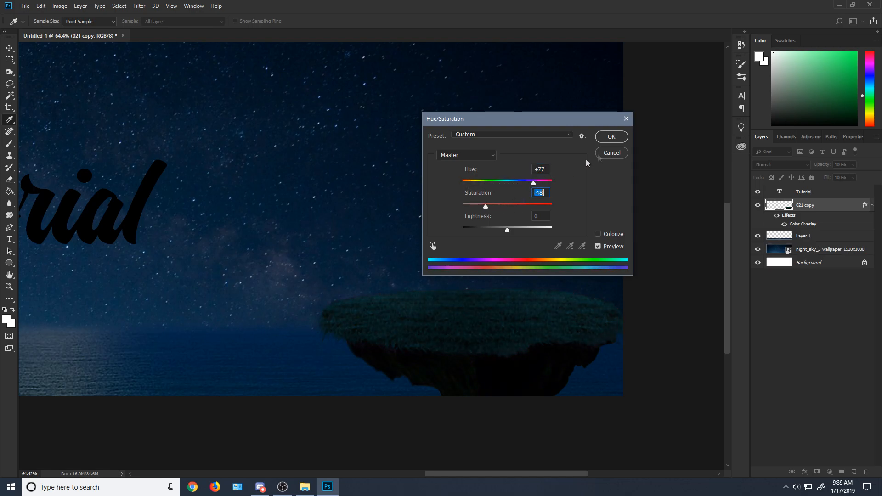
{"action": "left_click", "coordinate": [609, 141]}
{"action": "scroll", "coordinate": [587, 202], "scroll_direction": "down", "scroll_amount": 10}
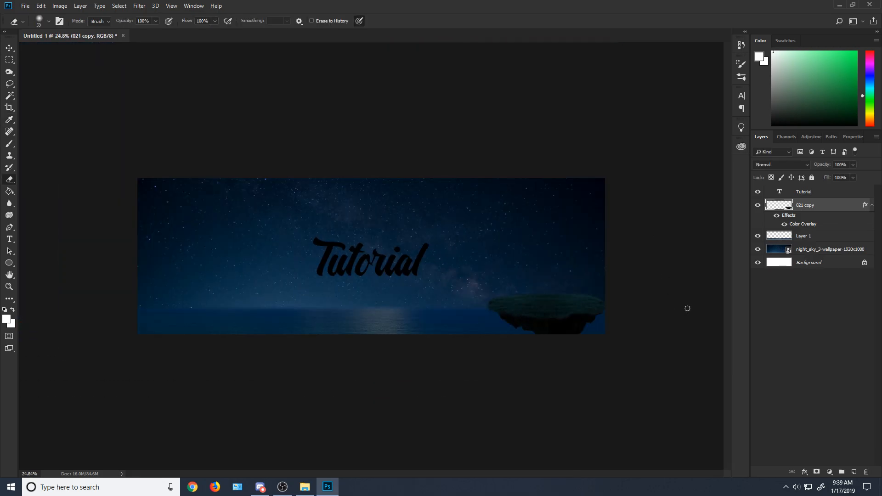
Step: Brighten the island layer with a Brightness/Contrast adjustment, setting brightness to 69
{"action": "scroll", "coordinate": [687, 308], "scroll_direction": "up", "scroll_amount": 6}
{"action": "left_click_drag", "start_coordinate": [553, 476], "coordinate": [575, 475]}
{"action": "left_click", "coordinate": [95, 5]}
{"action": "mouse_move", "coordinate": [60, 6]}
{"action": "mouse_move", "coordinate": [69, 30]}
{"action": "left_click", "coordinate": [177, 30]}
{"action": "left_click_drag", "start_coordinate": [580, 217], "coordinate": [601, 220]}
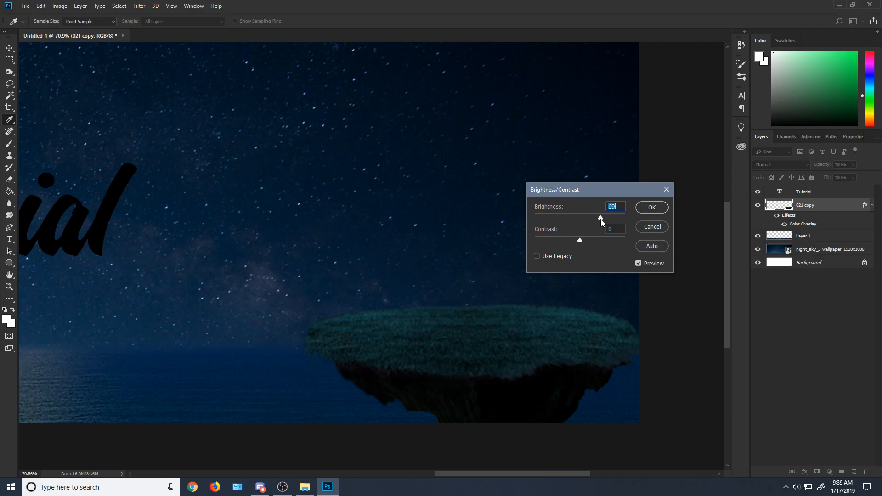
{"action": "left_click", "coordinate": [652, 207]}
{"action": "key", "text": "e"}
{"action": "scroll", "coordinate": [560, 247], "scroll_direction": "down", "scroll_amount": 6}
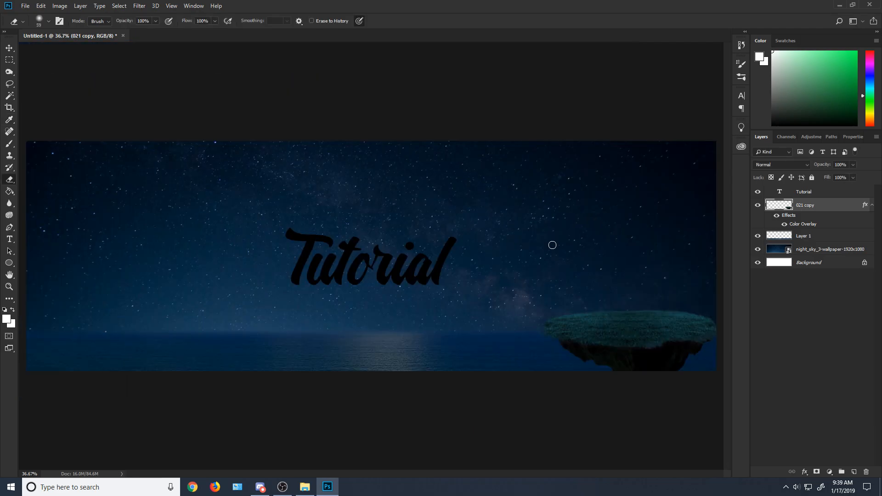
{"action": "scroll", "coordinate": [568, 249], "scroll_direction": "up", "scroll_amount": 5}
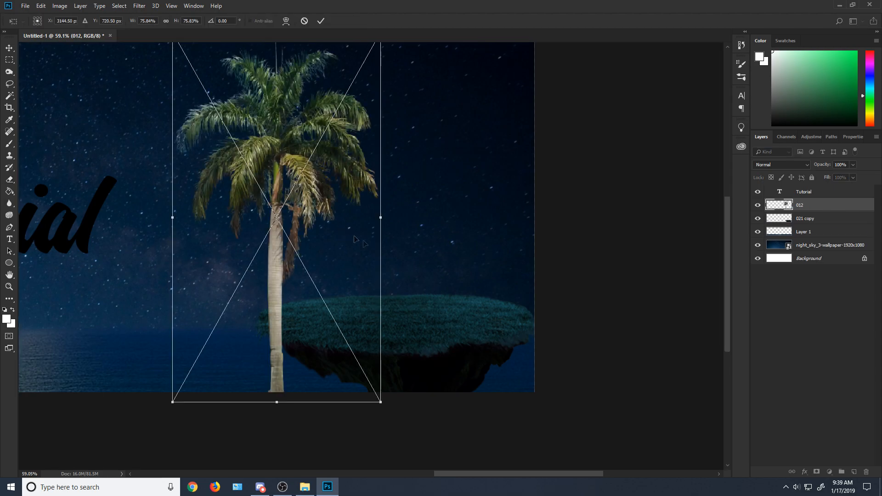
Step: Scale the placed palm tree image 012 to about 30% and position it on the left part of the island's grass
{"action": "scroll", "coordinate": [356, 230], "scroll_direction": "down", "scroll_amount": 2}
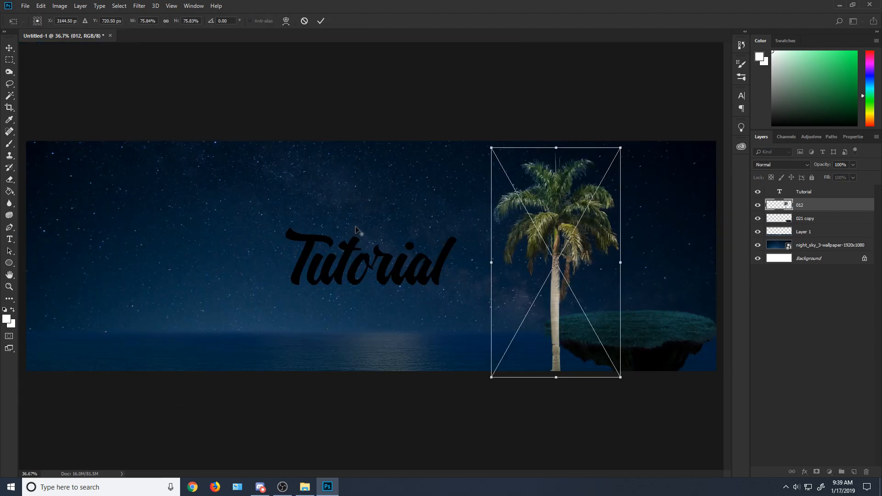
{"action": "scroll", "coordinate": [584, 375], "scroll_direction": "up", "scroll_amount": 4}
{"action": "left_click_drag", "start_coordinate": [619, 155], "coordinate": [412, 191]}
{"action": "left_click_drag", "start_coordinate": [433, 78], "coordinate": [331, 216]}
{"action": "left_click_drag", "start_coordinate": [337, 310], "coordinate": [445, 243]}
{"action": "left_click_drag", "start_coordinate": [463, 158], "coordinate": [422, 216]}
{"action": "mouse_move", "coordinate": [391, 252]}
{"action": "left_mouse_down"}
{"action": "mouse_move", "coordinate": [404, 239]}
{"action": "mouse_move", "coordinate": [526, 240]}
{"action": "mouse_move", "coordinate": [381, 241]}
{"action": "left_mouse_up"}
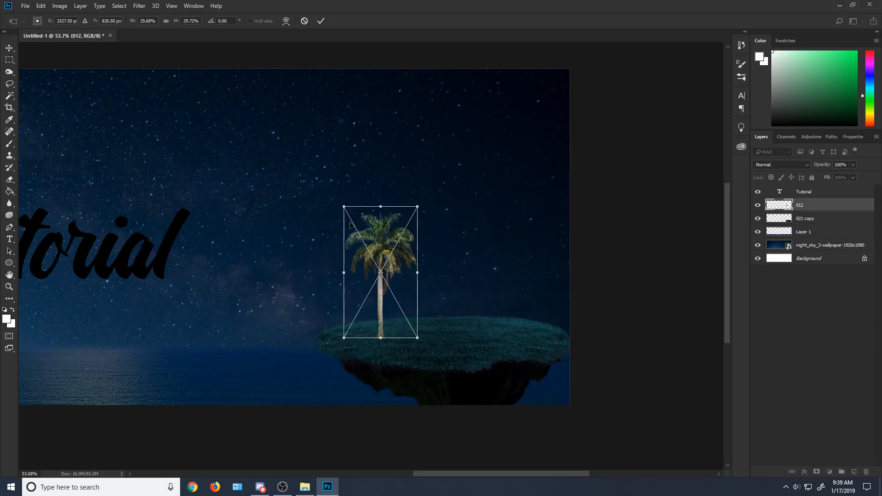
{"action": "left_click", "coordinate": [8, 60]}
{"action": "left_click", "coordinate": [394, 235]}
Step: Add a dark blue Hard Light Color Overlay at about 97% opacity to the palm layer 012 and rasterize its layer style
{"action": "scroll", "coordinate": [545, 281], "scroll_direction": "up", "scroll_amount": 4}
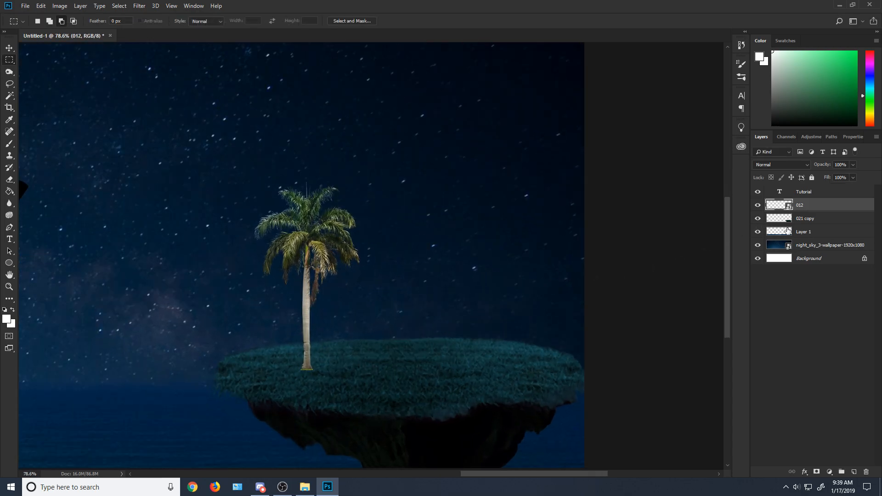
{"action": "right_click", "coordinate": [829, 209]}
{"action": "left_click", "coordinate": [762, 109]}
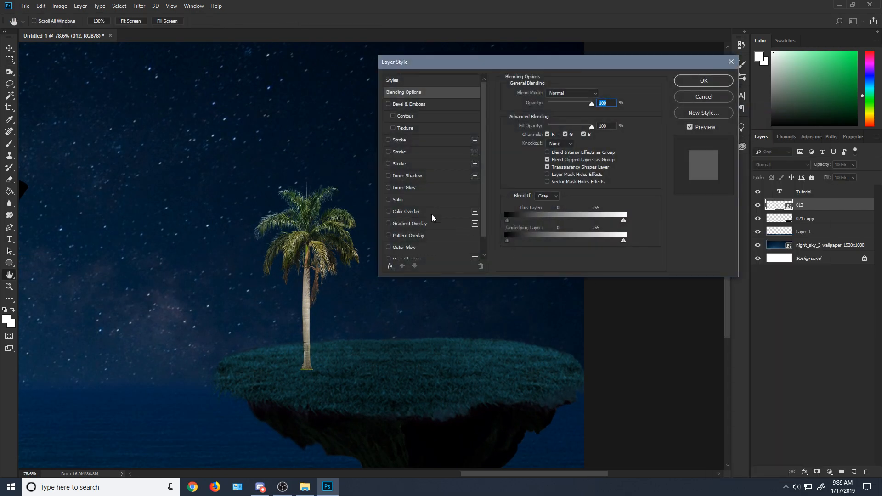
{"action": "left_click", "coordinate": [439, 213]}
{"action": "left_click_drag", "start_coordinate": [569, 111], "coordinate": [576, 109]}
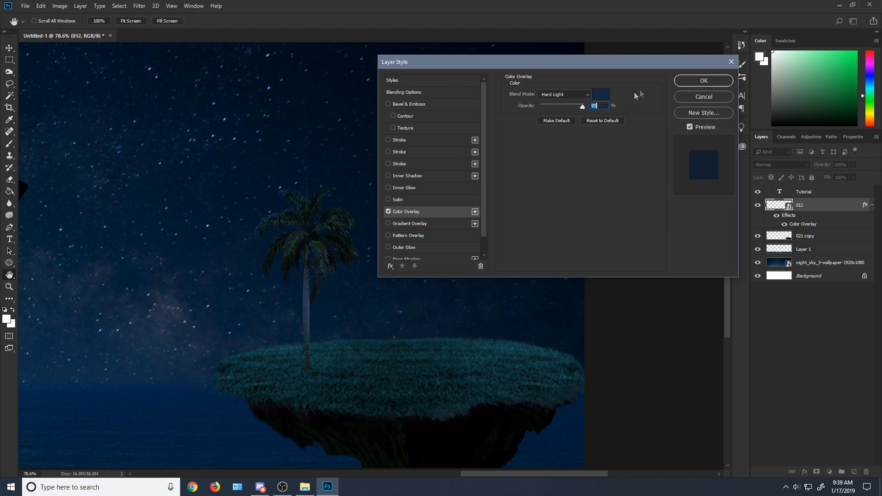
{"action": "left_click", "coordinate": [702, 80]}
{"action": "right_click", "coordinate": [816, 202]}
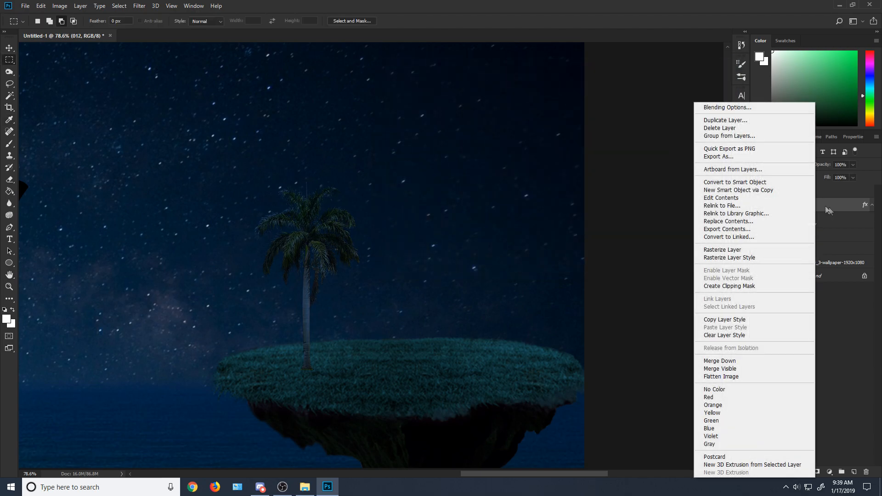
{"action": "left_click", "coordinate": [758, 258]}
{"action": "scroll", "coordinate": [597, 226], "scroll_direction": "down", "scroll_amount": 5}
{"action": "scroll", "coordinate": [597, 226], "scroll_direction": "down", "scroll_amount": 3}
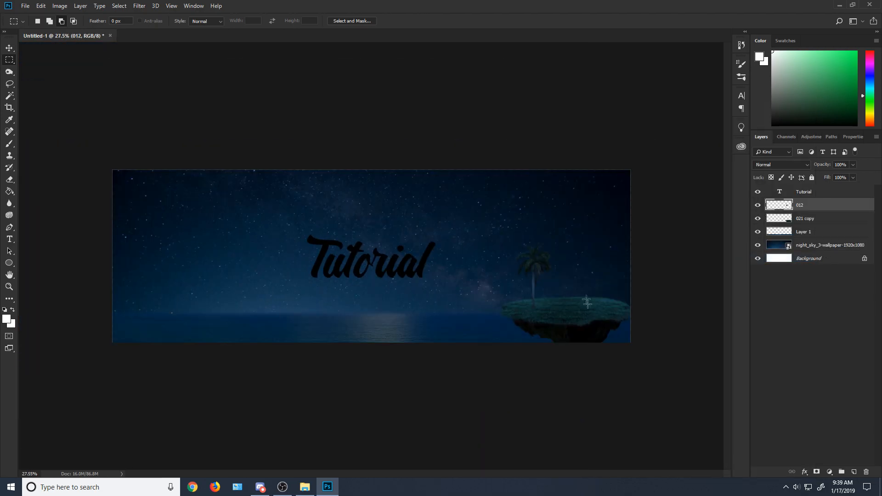
Step: Paint a black palm-shaped shadow from the trunk base across the grass on Layer 2 with a 34 px Soft Round brush
{"action": "scroll", "coordinate": [622, 309], "scroll_direction": "up", "scroll_amount": 5}
{"action": "left_click_drag", "start_coordinate": [545, 474], "coordinate": [606, 474]}
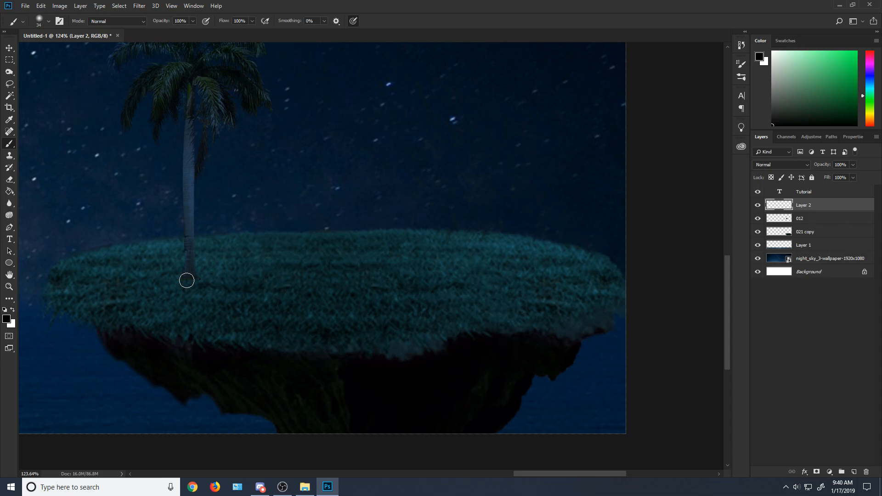
{"action": "left_click", "coordinate": [9, 156]}
{"action": "left_click", "coordinate": [9, 147]}
{"action": "left_click", "coordinate": [38, 21]}
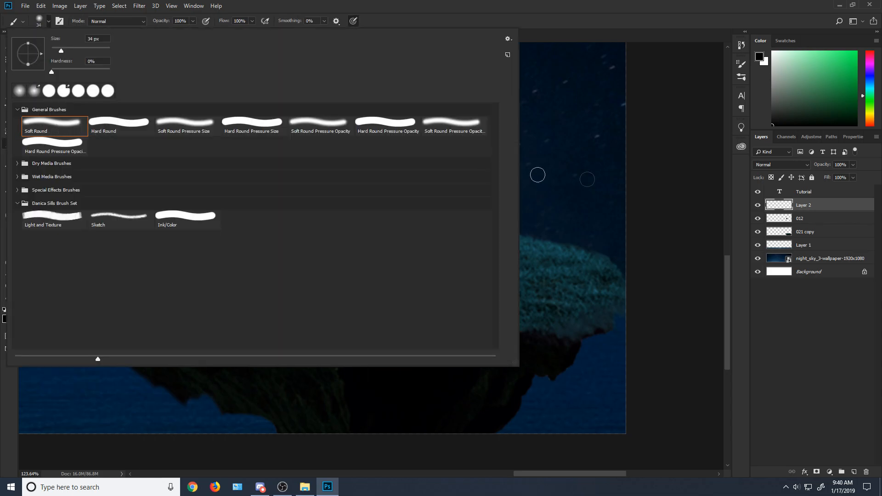
{"action": "left_click_drag", "start_coordinate": [784, 113], "coordinate": [771, 126]}
{"action": "mouse_move", "coordinate": [188, 279]}
{"action": "left_mouse_down"}
{"action": "mouse_move", "coordinate": [277, 317]}
{"action": "mouse_move", "coordinate": [199, 291]}
{"action": "left_mouse_up"}
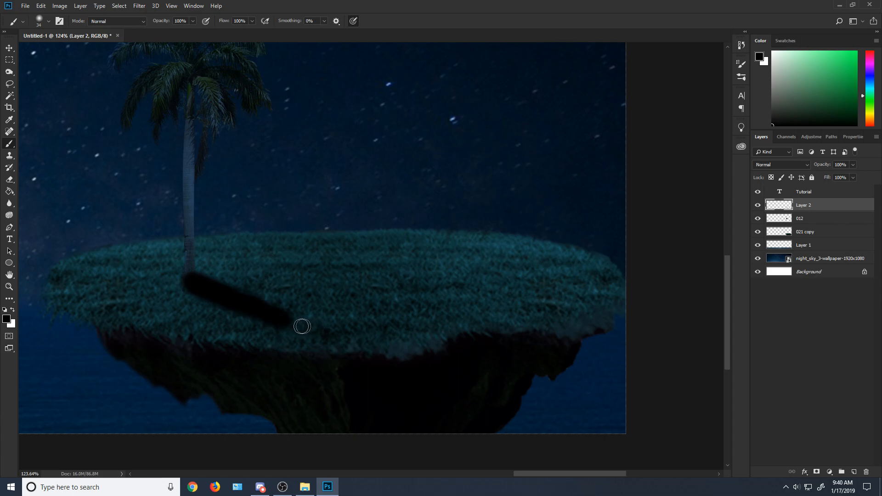
{"action": "mouse_move", "coordinate": [291, 335]}
{"action": "left_mouse_down"}
{"action": "mouse_move", "coordinate": [269, 340]}
{"action": "mouse_move", "coordinate": [299, 322]}
{"action": "mouse_move", "coordinate": [292, 302]}
{"action": "mouse_move", "coordinate": [306, 299]}
{"action": "mouse_move", "coordinate": [331, 325]}
{"action": "mouse_move", "coordinate": [308, 346]}
{"action": "left_mouse_up"}
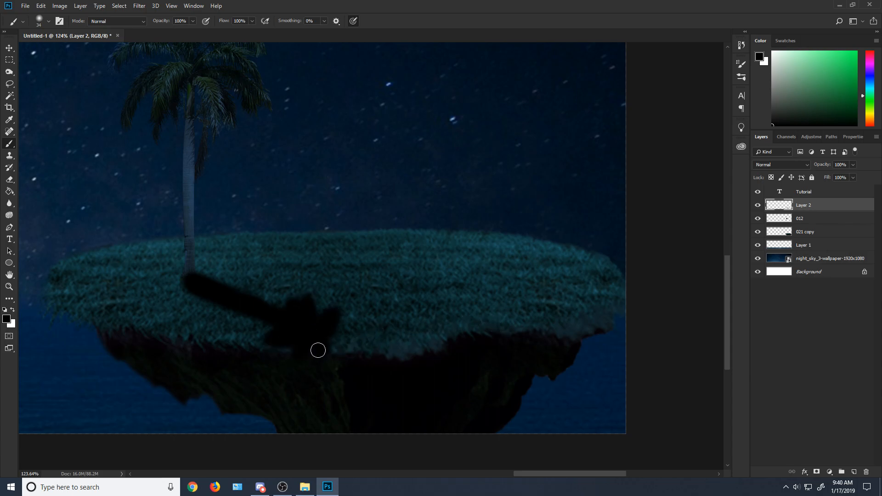
Step: Set the palm shadow layer's blend mode to Soft Light and its opacity to 72%
{"action": "scroll", "coordinate": [317, 350], "scroll_direction": "up", "scroll_amount": 5}
{"action": "scroll", "coordinate": [390, 372], "scroll_direction": "down", "scroll_amount": 4}
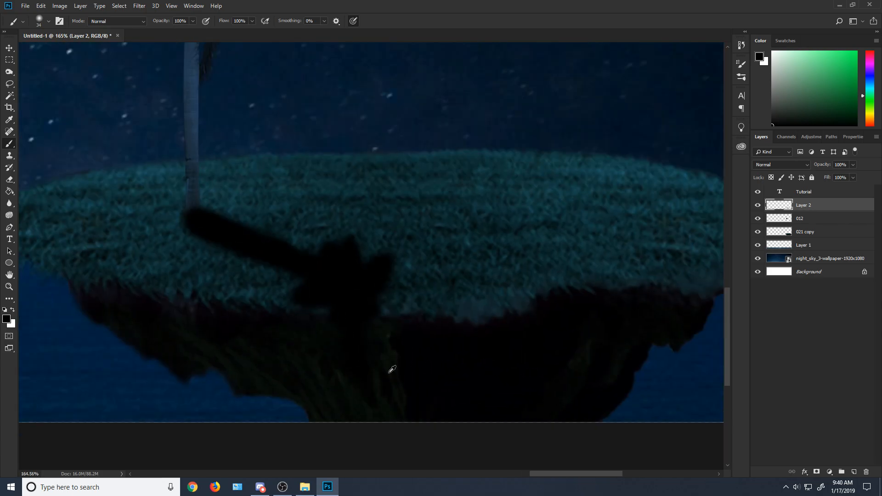
{"action": "scroll", "coordinate": [523, 275], "scroll_direction": "down", "scroll_amount": 2}
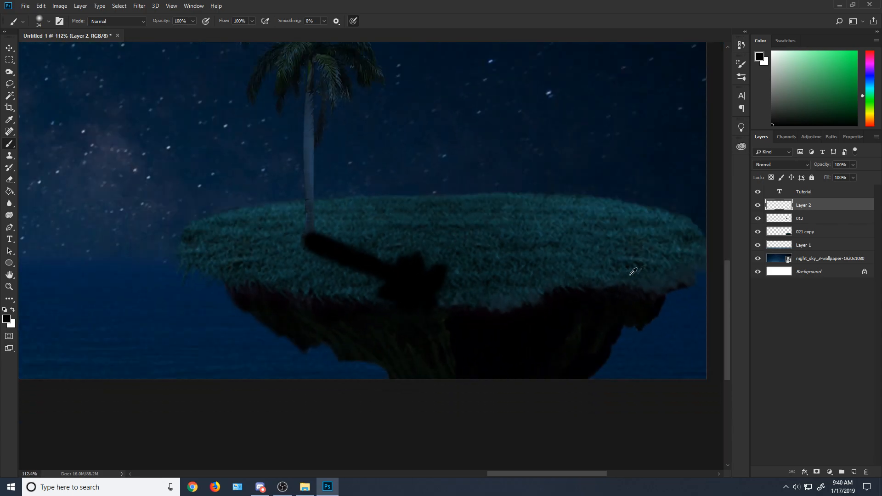
{"action": "left_click", "coordinate": [799, 166]}
{"action": "left_click", "coordinate": [783, 282]}
{"action": "left_click_drag", "start_coordinate": [851, 171], "coordinate": [836, 176]}
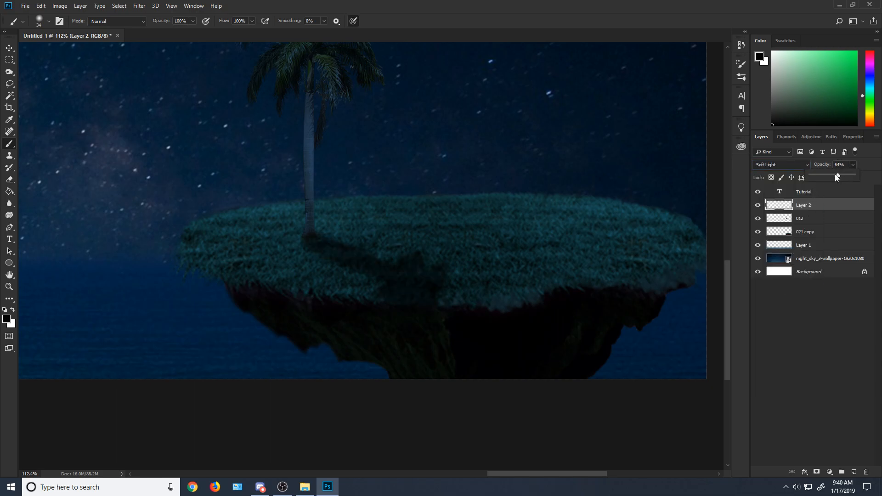
Step: Slim the trunk part of the palm's shadow with a 59 px Soft Round eraser
{"action": "left_click", "coordinate": [9, 179]}
{"action": "left_click", "coordinate": [44, 22]}
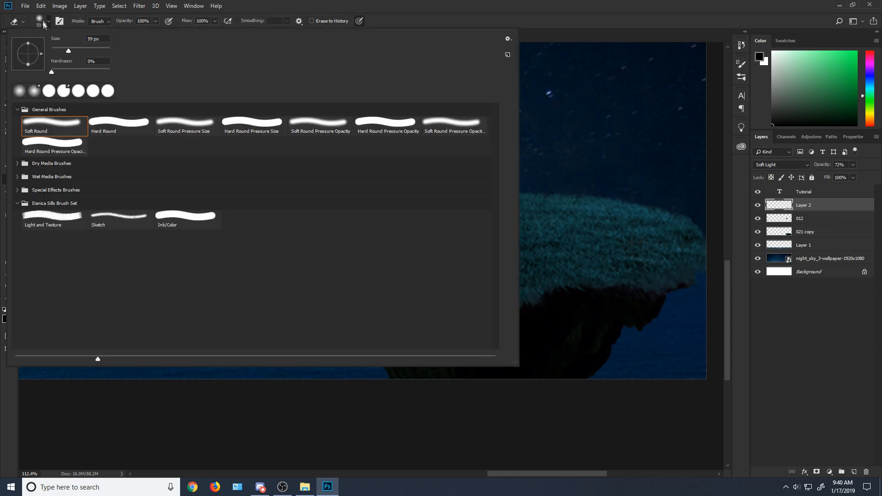
{"action": "left_click", "coordinate": [572, 115]}
{"action": "left_click", "coordinate": [39, 21]}
{"action": "left_click", "coordinate": [582, 175]}
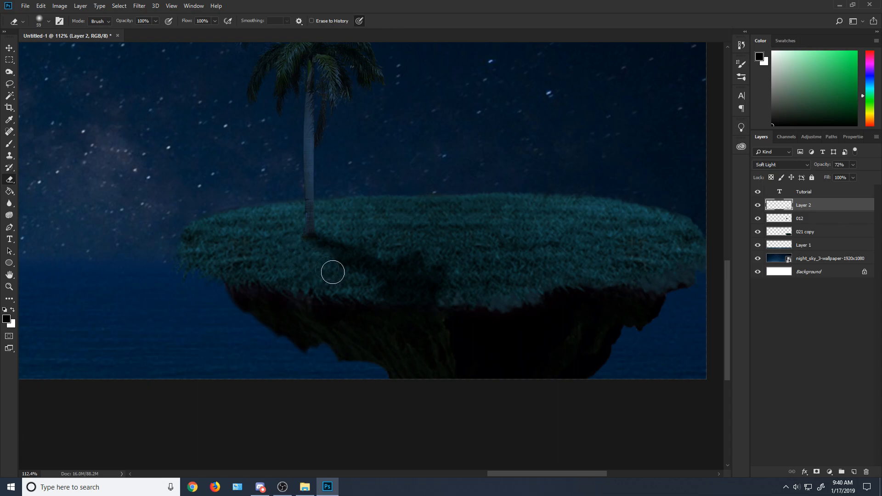
{"action": "scroll", "coordinate": [337, 219], "scroll_direction": "down", "scroll_amount": 5}
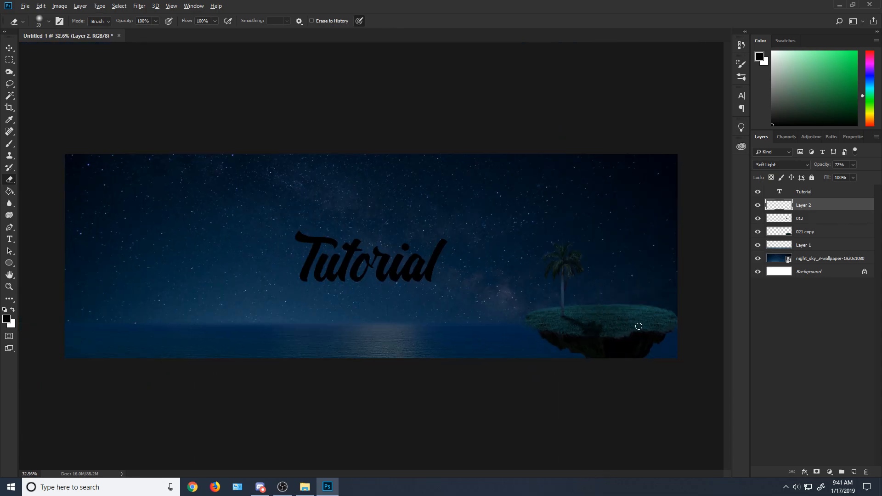
{"action": "scroll", "coordinate": [639, 326], "scroll_direction": "up", "scroll_amount": 5}
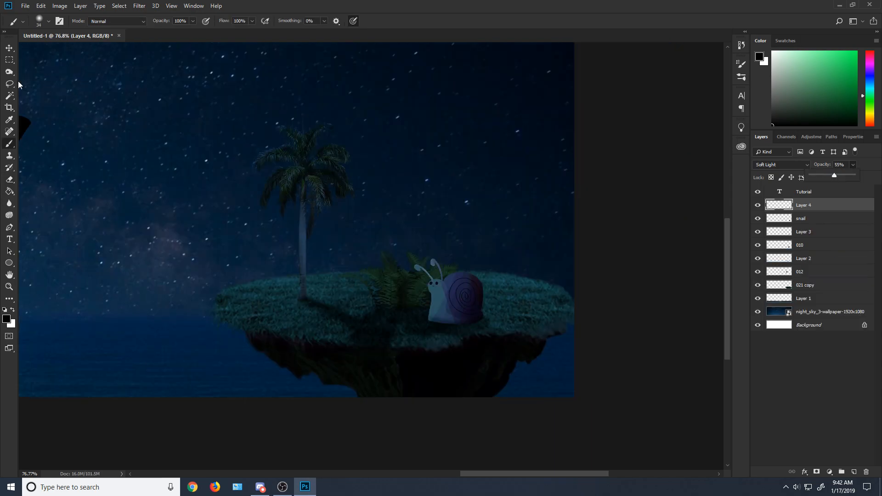
{"action": "left_click", "coordinate": [10, 83]}
{"action": "scroll", "coordinate": [431, 325], "scroll_direction": "down", "scroll_amount": 4}
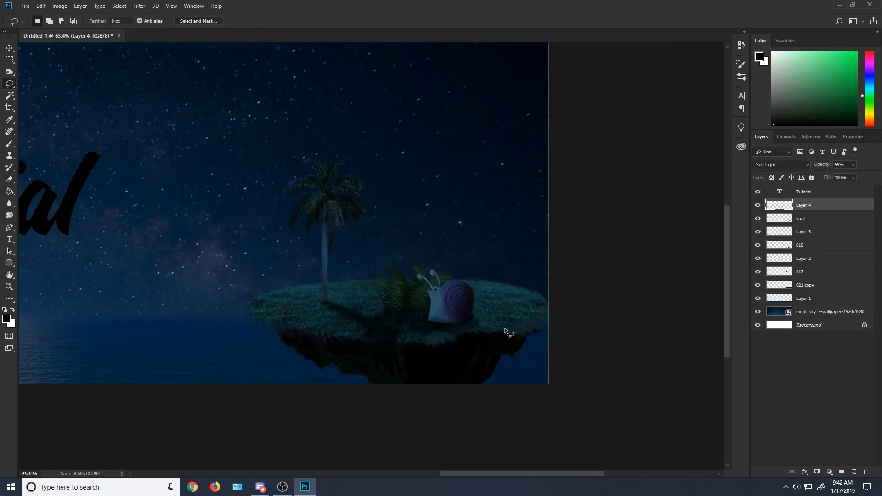
{"action": "scroll", "coordinate": [548, 314], "scroll_direction": "up", "scroll_amount": 5}
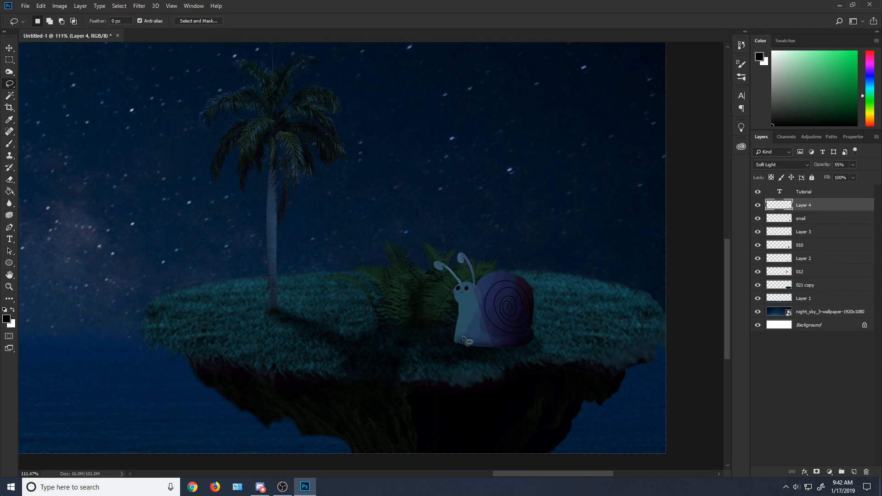
{"action": "scroll", "coordinate": [441, 293], "scroll_direction": "down", "scroll_amount": 6}
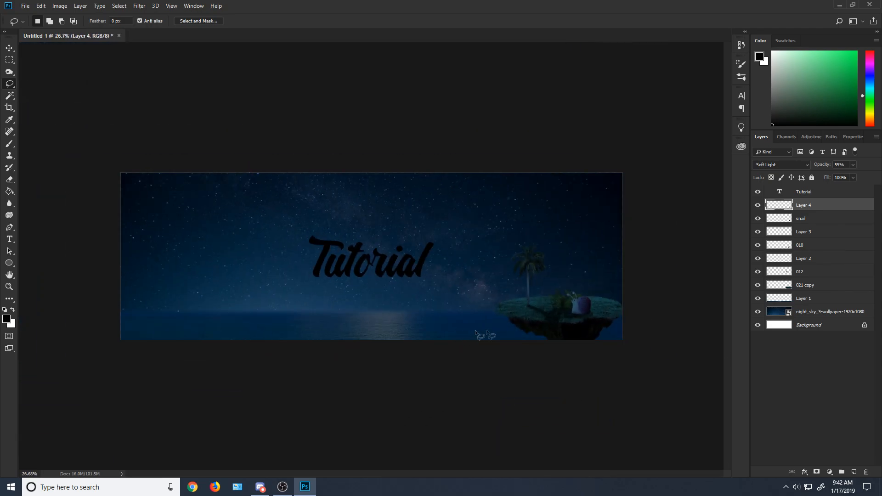
Step: Duplicate the grass island layer 021 copy as 021 copy 2
{"action": "scroll", "coordinate": [616, 315], "scroll_direction": "up", "scroll_amount": 5}
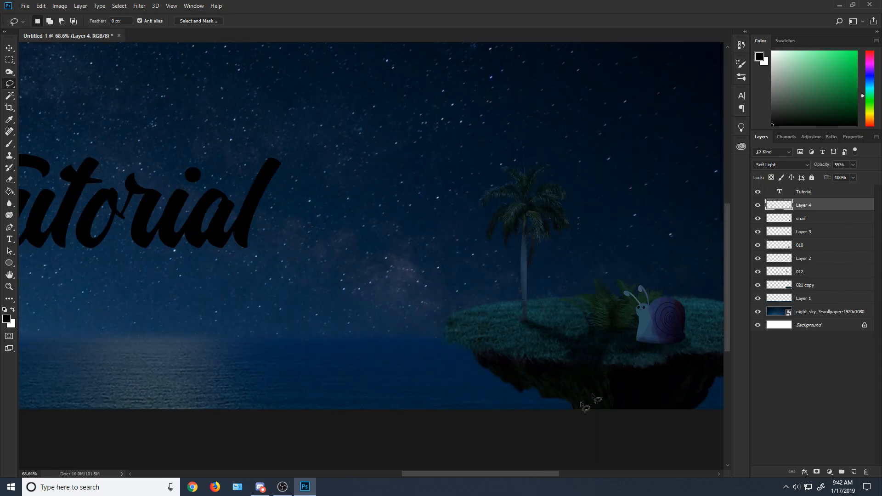
{"action": "left_click_drag", "start_coordinate": [543, 474], "coordinate": [570, 473]}
{"action": "scroll", "coordinate": [560, 401], "scroll_direction": "down", "scroll_amount": 3}
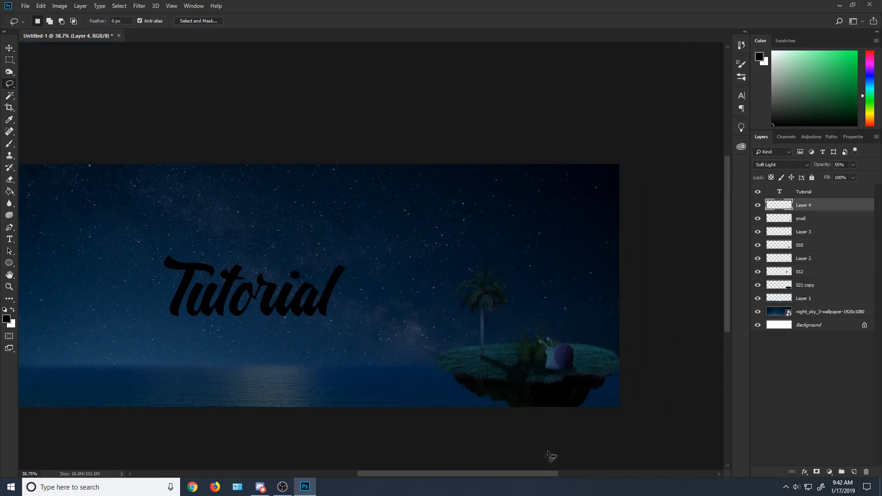
{"action": "scroll", "coordinate": [545, 454], "scroll_direction": "up", "scroll_amount": 2}
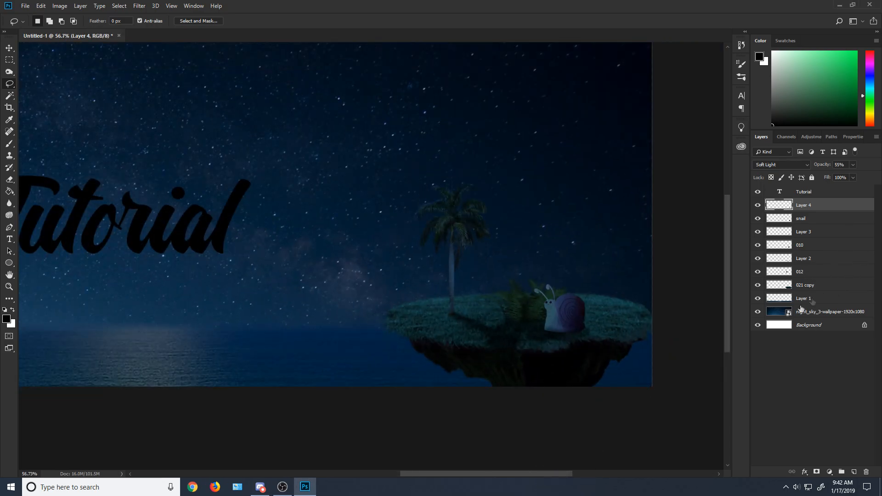
{"action": "left_click_drag", "start_coordinate": [541, 473], "coordinate": [554, 473]}
{"action": "left_click", "coordinate": [837, 285]}
{"action": "right_click", "coordinate": [836, 285]}
{"action": "left_click", "coordinate": [781, 164]}
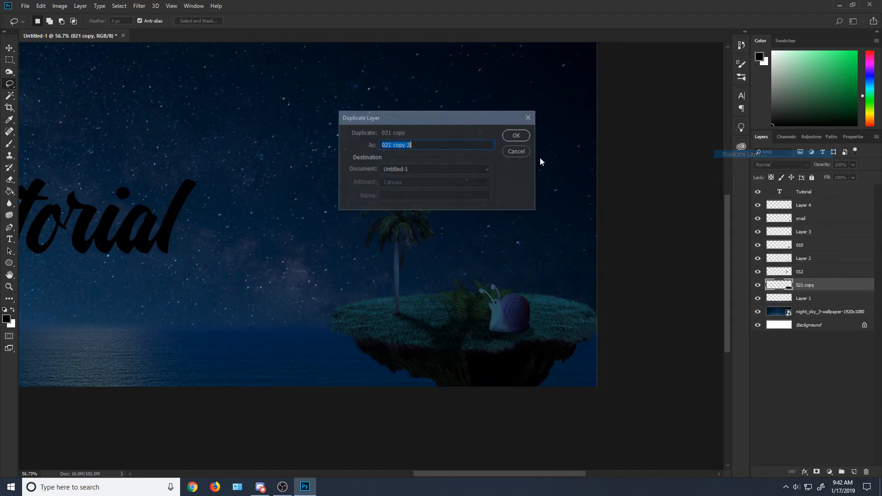
{"action": "left_click", "coordinate": [513, 133]}
Step: Enlarge 021 copy 2, flip it horizontally and place it in the banner's lower left corner, partly beyond the canvas edge
{"action": "left_click", "coordinate": [60, 5]}
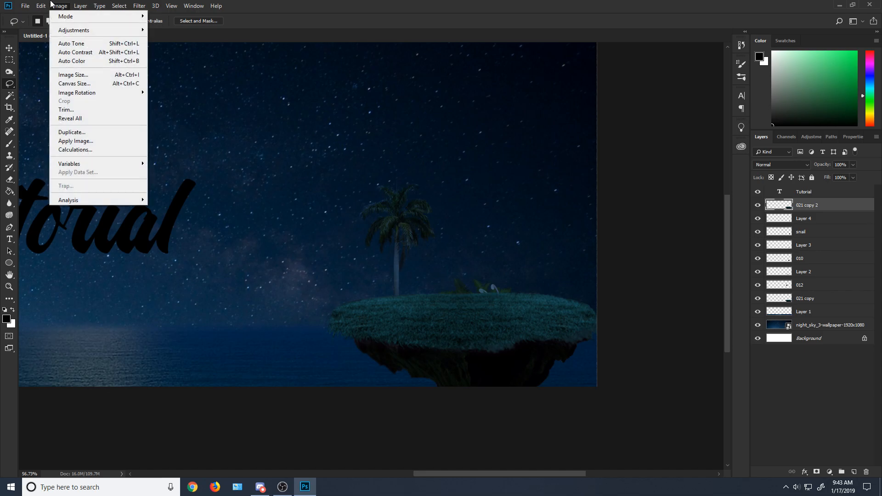
{"action": "left_click", "coordinate": [73, 144]}
{"action": "left_click_drag", "start_coordinate": [469, 331], "coordinate": [192, 328]}
{"action": "scroll", "coordinate": [269, 355], "scroll_direction": "down", "scroll_amount": 3}
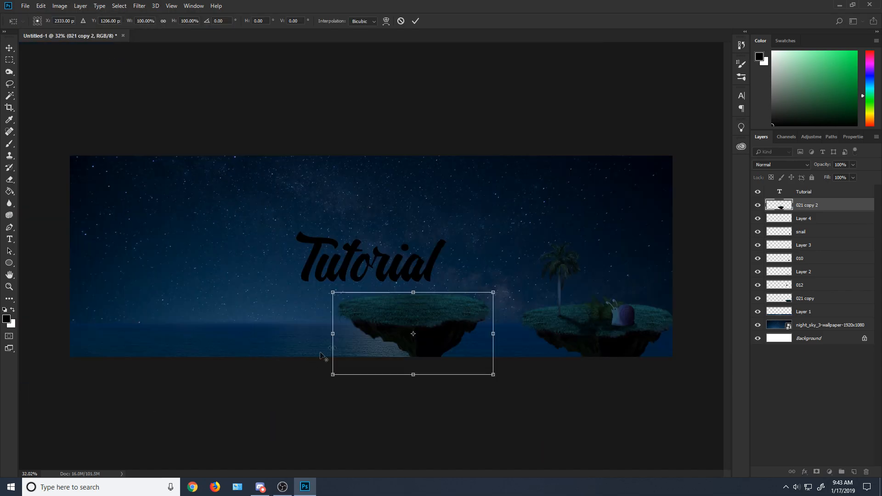
{"action": "left_click_drag", "start_coordinate": [492, 292], "coordinate": [301, 230]}
{"action": "right_click", "coordinate": [147, 321]}
{"action": "left_click", "coordinate": [186, 435]}
{"action": "left_click_drag", "start_coordinate": [224, 314], "coordinate": [101, 378]}
{"action": "left_click", "coordinate": [13, 62]}
{"action": "left_click", "coordinate": [388, 183]}
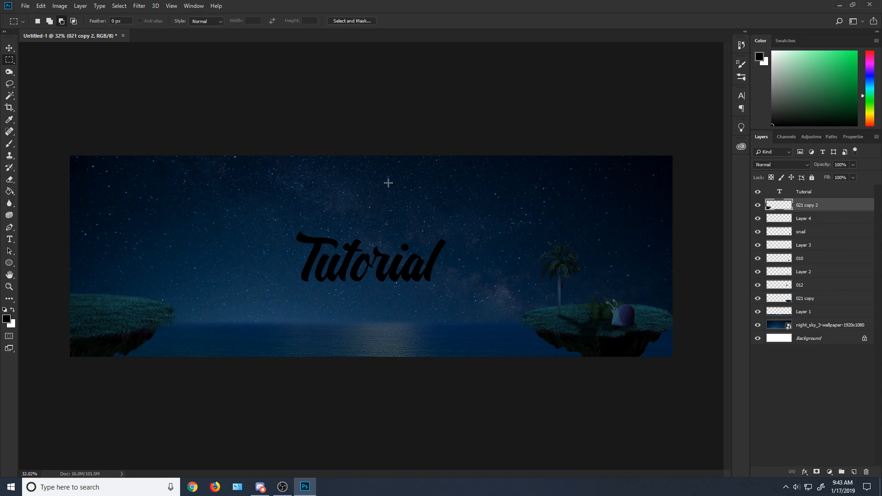
Step: Duplicate the snail layer as snail copy
{"action": "left_click", "coordinate": [804, 285]}
{"action": "left_click", "coordinate": [807, 249]}
{"action": "left_click", "coordinate": [803, 221]}
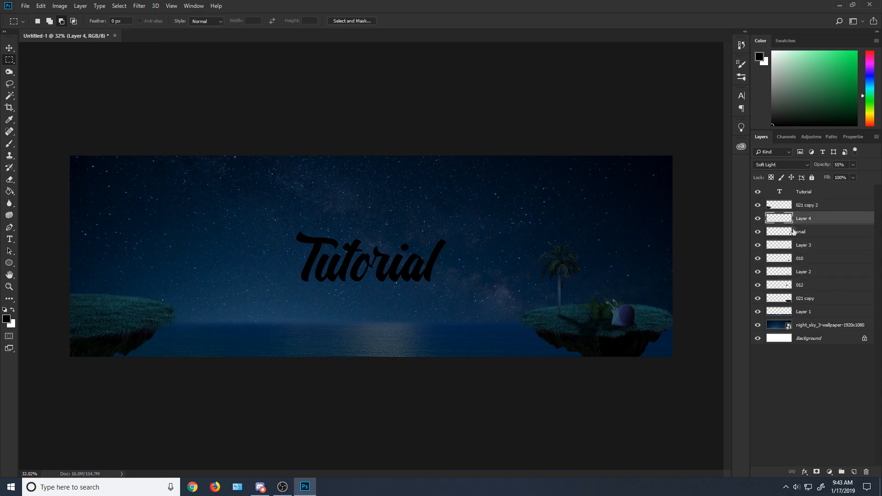
{"action": "right_click", "coordinate": [795, 234]}
{"action": "left_click", "coordinate": [832, 236]}
{"action": "right_click", "coordinate": [817, 232]}
{"action": "left_click", "coordinate": [728, 154]}
{"action": "left_click", "coordinate": [516, 136]}
Step: Enlarge the snail copy, flip it horizontally and move it over the large island on the banner's left side
{"action": "left_click", "coordinate": [41, 5]}
{"action": "left_click", "coordinate": [68, 195]}
{"action": "left_click_drag", "start_coordinate": [609, 326], "coordinate": [211, 204]}
{"action": "right_click", "coordinate": [197, 258]}
{"action": "left_click", "coordinate": [236, 372]}
{"action": "left_click_drag", "start_coordinate": [196, 259], "coordinate": [168, 269]}
{"action": "left_click", "coordinate": [9, 59]}
{"action": "left_click", "coordinate": [405, 179]}
Step: Move the snail copy layer above 021 copy 2 and shrink the snail so it sits on the left island's grass
{"action": "left_click_drag", "start_coordinate": [822, 232], "coordinate": [790, 202]}
{"action": "left_click", "coordinate": [41, 6]}
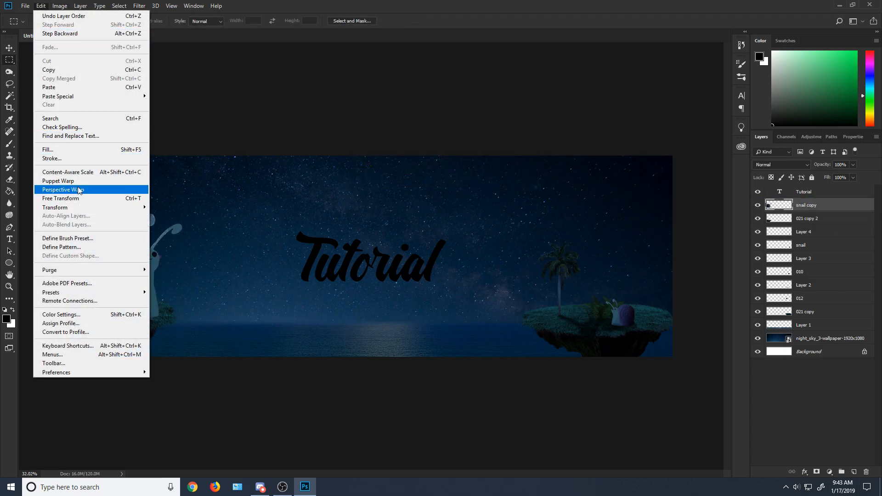
{"action": "left_click", "coordinate": [65, 190]}
{"action": "left_click_drag", "start_coordinate": [187, 213], "coordinate": [138, 261]}
{"action": "left_click_drag", "start_coordinate": [126, 284], "coordinate": [159, 280]}
{"action": "left_click", "coordinate": [9, 60]}
{"action": "left_click", "coordinate": [402, 181]}
{"action": "left_click", "coordinate": [28, 5]}
{"action": "mouse_move", "coordinate": [38, 4]}
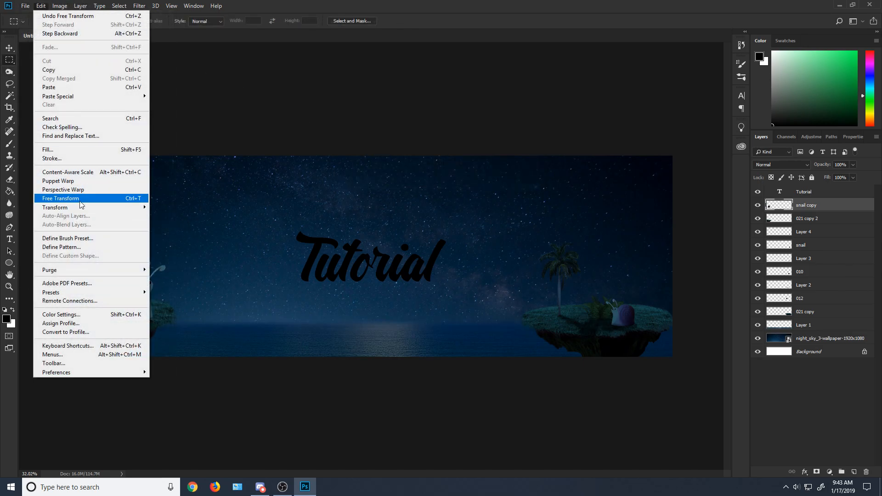
{"action": "left_click", "coordinate": [268, 222]}
Step: Add a new layer above snail copy and set up a 47 px Soft Round brush
{"action": "scroll", "coordinate": [89, 380], "scroll_direction": "up", "scroll_amount": 5}
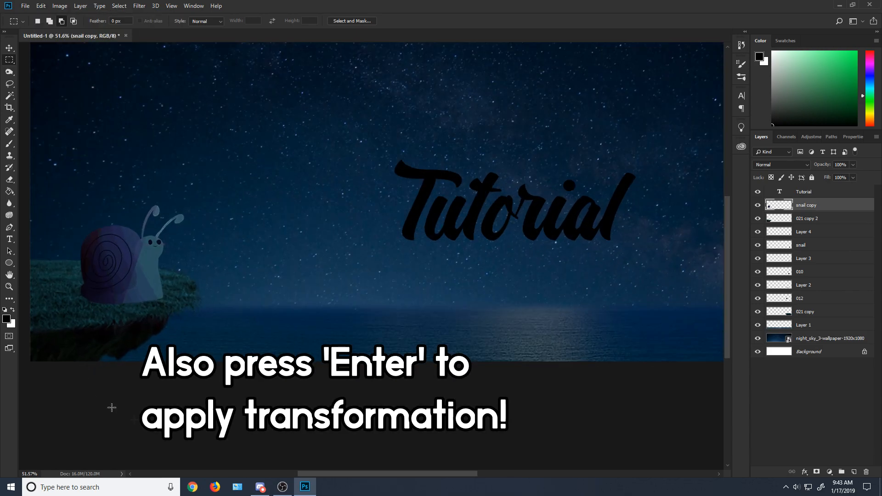
{"action": "scroll", "coordinate": [290, 322], "scroll_direction": "up", "scroll_amount": 4}
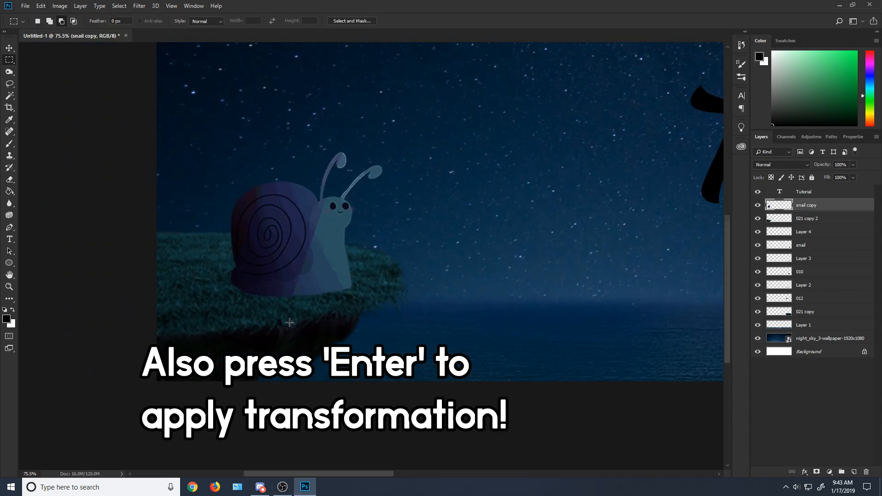
{"action": "scroll", "coordinate": [375, 381], "scroll_direction": "down", "scroll_amount": 6}
{"action": "scroll", "coordinate": [128, 299], "scroll_direction": "up", "scroll_amount": 6}
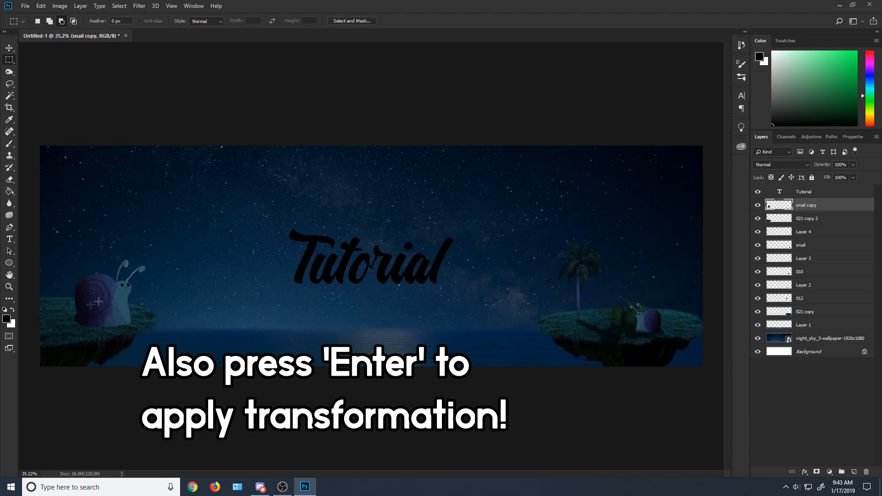
{"action": "scroll", "coordinate": [280, 457], "scroll_direction": "left", "scroll_amount": 5}
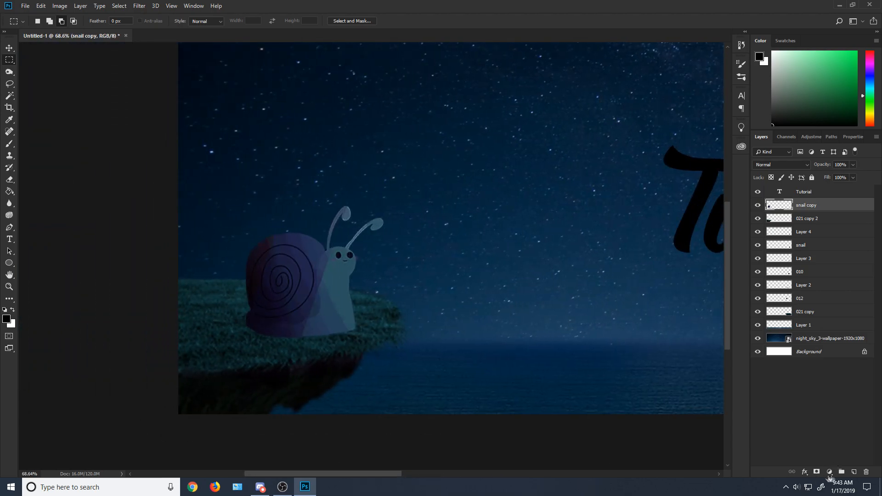
{"action": "left_click", "coordinate": [854, 473]}
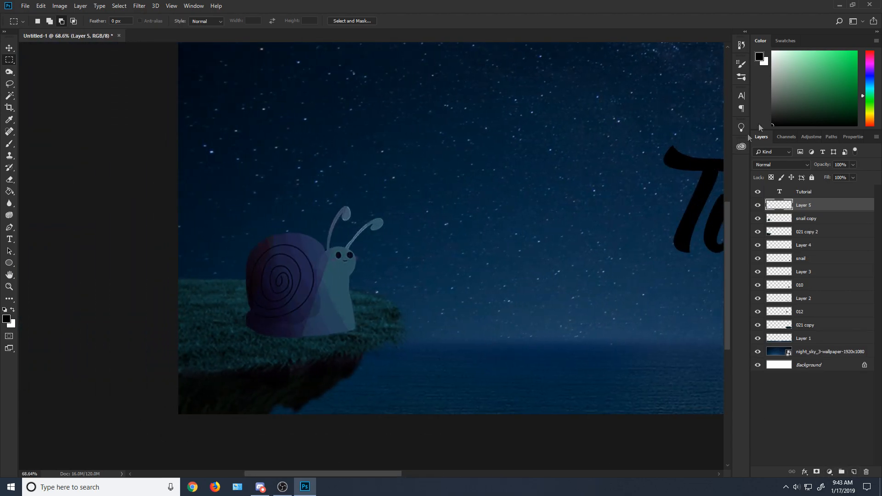
{"action": "key", "text": "b"}
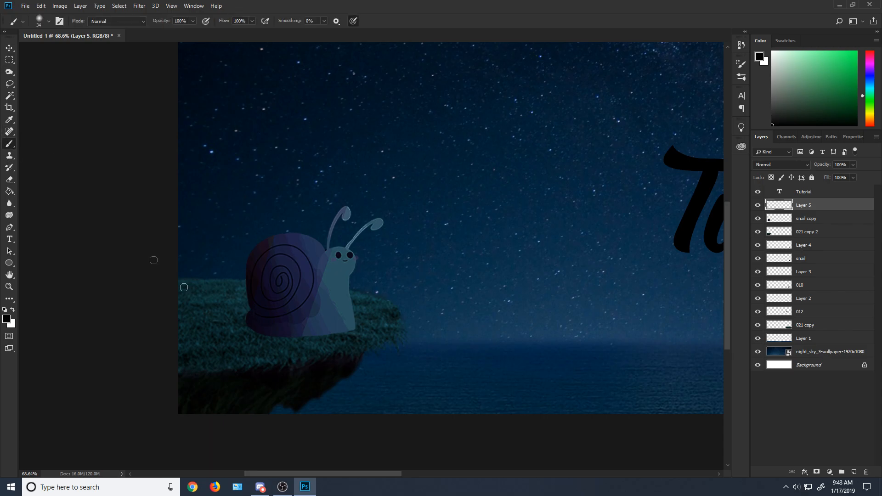
{"action": "left_click", "coordinate": [48, 21]}
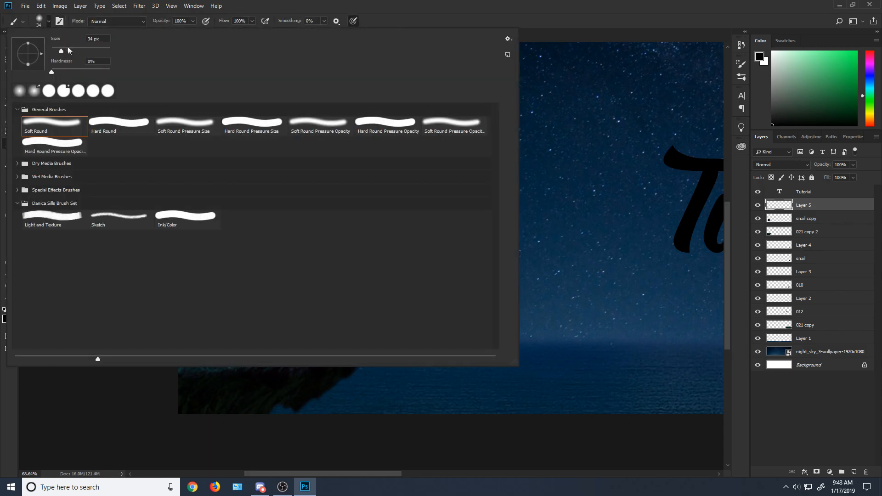
{"action": "left_click", "coordinate": [346, 408]}
{"action": "mouse_move", "coordinate": [346, 330]}
{"action": "left_mouse_down"}
{"action": "mouse_move", "coordinate": [245, 330]}
{"action": "mouse_move", "coordinate": [256, 354]}
{"action": "mouse_move", "coordinate": [347, 336]}
{"action": "left_mouse_up"}
{"action": "key", "text": "ctrl+z"}
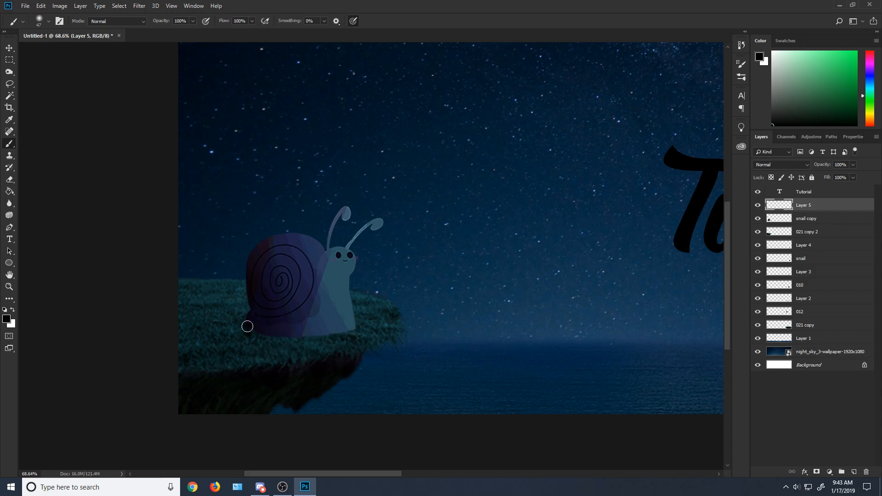
{"action": "mouse_move", "coordinate": [284, 359]}
{"action": "left_mouse_down"}
{"action": "mouse_move", "coordinate": [351, 345]}
{"action": "mouse_move", "coordinate": [273, 344]}
{"action": "left_mouse_up"}
{"action": "key", "text": "ctrl+z"}
Step: Paint a solid black shadow on Layer 5 over the large snail's base and the grass beneath it
{"action": "scroll", "coordinate": [478, 366], "scroll_direction": "down", "scroll_amount": 9}
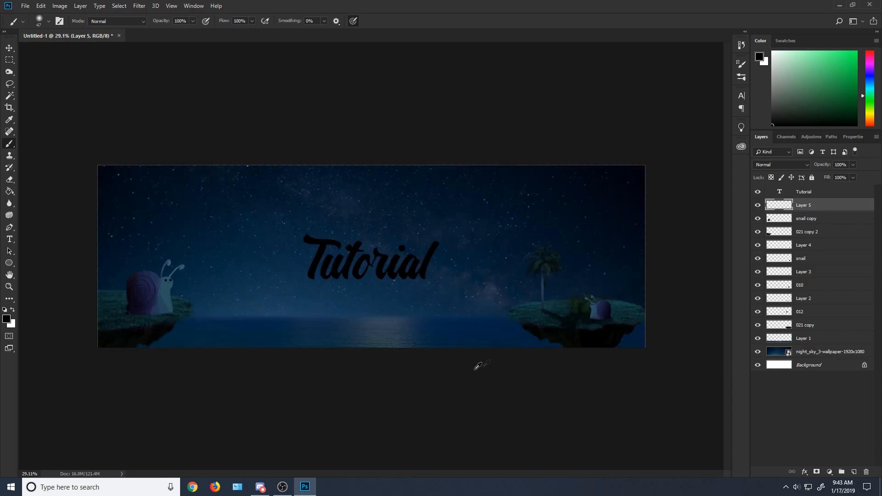
{"action": "scroll", "coordinate": [643, 326], "scroll_direction": "up", "scroll_amount": 10}
{"action": "mouse_move", "coordinate": [529, 473]}
{"action": "left_mouse_down"}
{"action": "mouse_move", "coordinate": [385, 461]}
{"action": "mouse_move", "coordinate": [326, 473]}
{"action": "left_mouse_up"}
{"action": "mouse_move", "coordinate": [283, 297]}
{"action": "left_mouse_down"}
{"action": "mouse_move", "coordinate": [296, 332]}
{"action": "mouse_move", "coordinate": [343, 344]}
{"action": "mouse_move", "coordinate": [414, 316]}
{"action": "mouse_move", "coordinate": [398, 301]}
{"action": "mouse_move", "coordinate": [287, 299]}
{"action": "mouse_move", "coordinate": [322, 328]}
{"action": "mouse_move", "coordinate": [302, 310]}
{"action": "mouse_move", "coordinate": [388, 318]}
{"action": "left_mouse_up"}
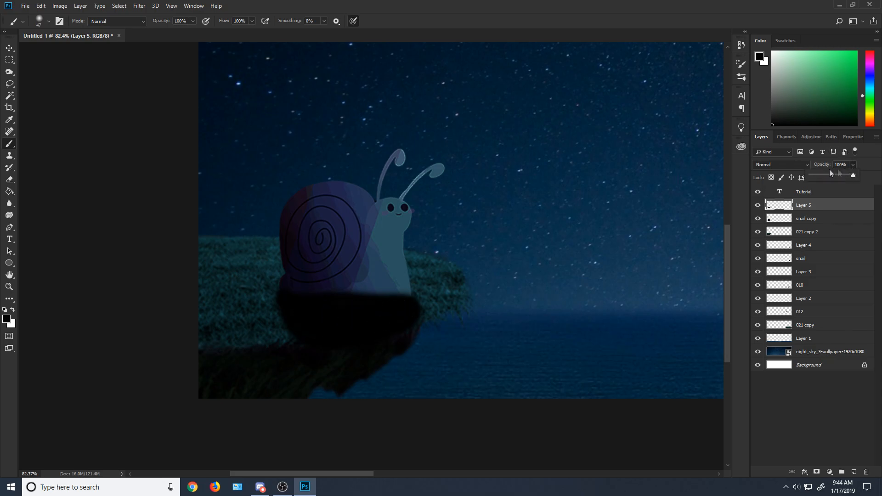
Step: Set the blend mode of shadow Layer 5 to Soft Light and its opacity to 70%
{"action": "left_click", "coordinate": [781, 165]}
{"action": "left_click", "coordinate": [773, 163]}
{"action": "left_click", "coordinate": [773, 164]}
{"action": "left_click", "coordinate": [781, 290]}
{"action": "left_click", "coordinate": [852, 167]}
{"action": "left_click_drag", "start_coordinate": [849, 169], "coordinate": [834, 175]}
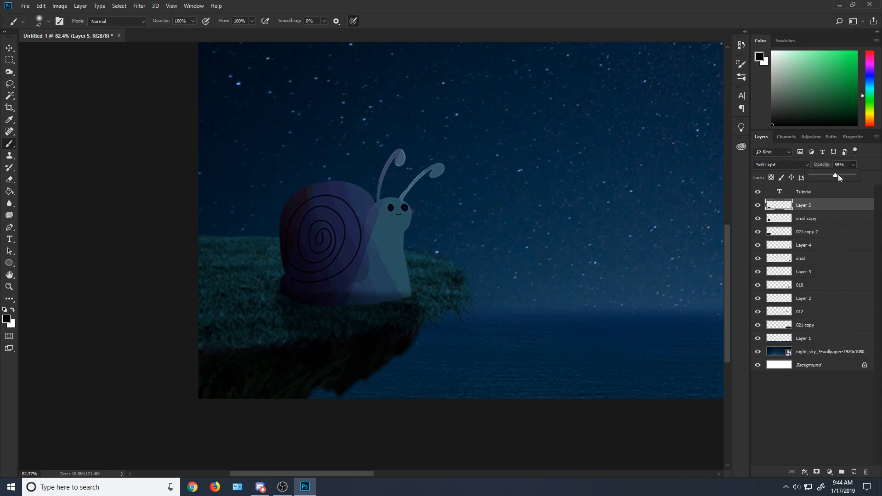
{"action": "left_click", "coordinate": [139, 6]}
{"action": "mouse_move", "coordinate": [165, 110]}
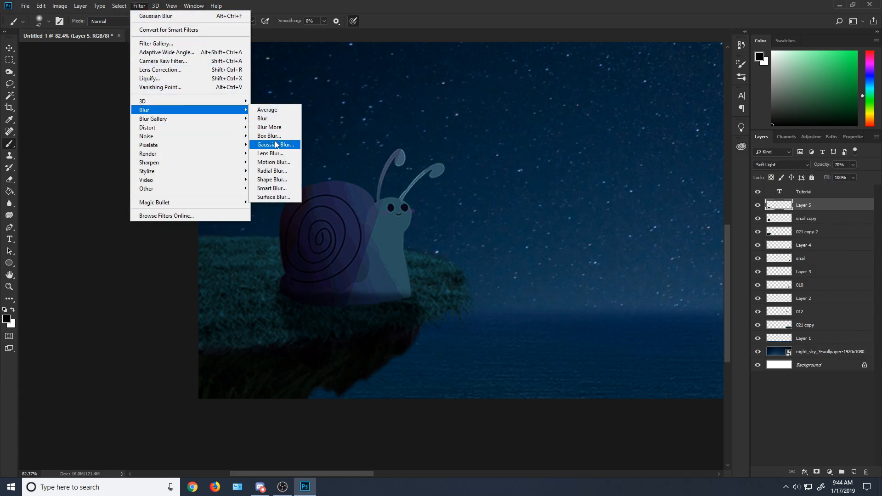
{"action": "left_click", "coordinate": [276, 145]}
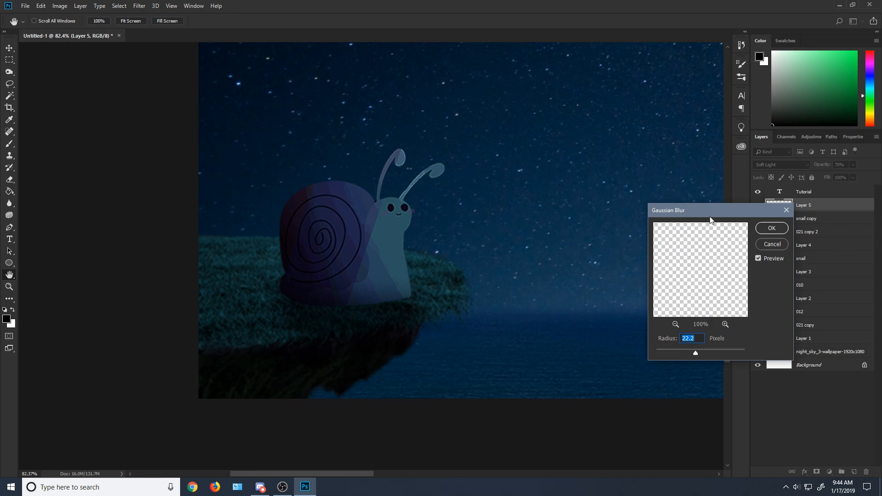
{"action": "left_click_drag", "start_coordinate": [710, 217], "coordinate": [581, 198]}
{"action": "left_click", "coordinate": [635, 230]}
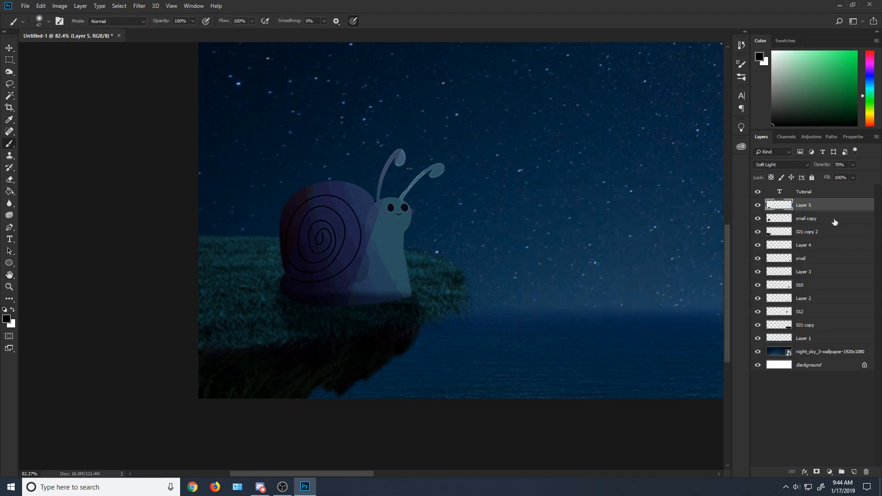
Step: Apply a Gaussian Blur with a 7.2 pixel radius to the large snail's shadow on Layer 5
{"action": "left_click", "coordinate": [140, 5]}
{"action": "mouse_move", "coordinate": [175, 110]}
{"action": "left_click", "coordinate": [274, 144]}
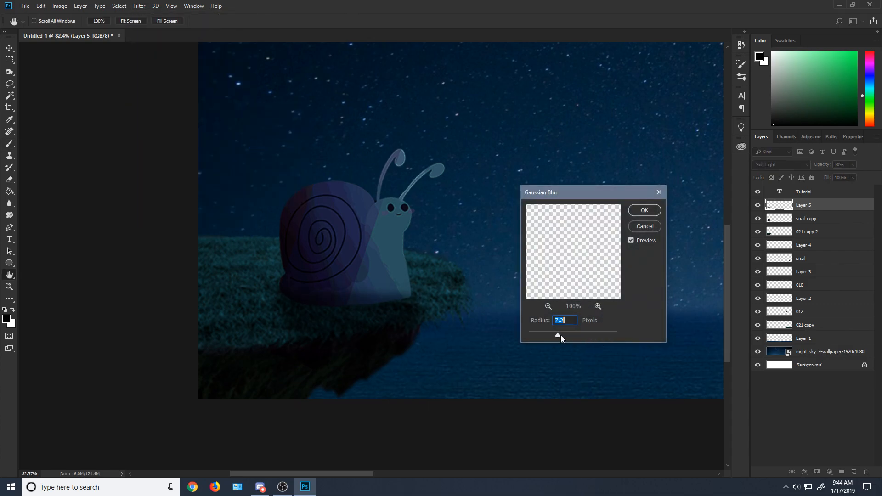
{"action": "left_click", "coordinate": [636, 210]}
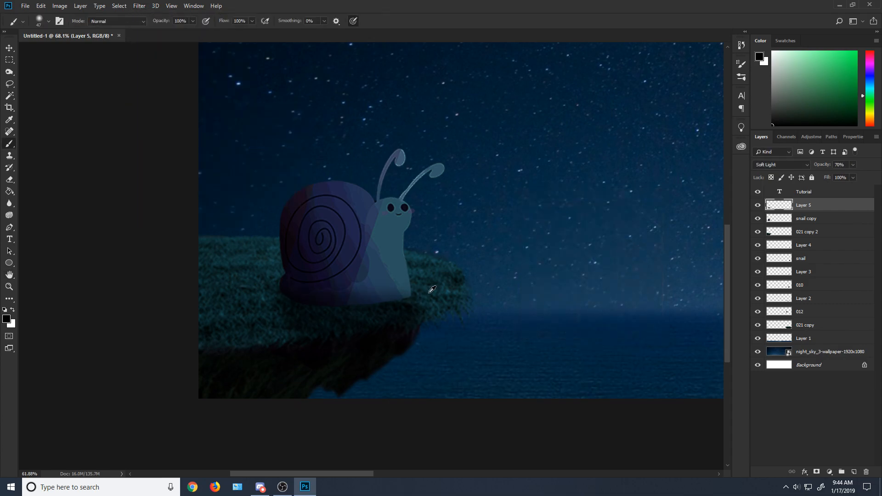
Step: Duplicate the left island layer 021 copy 2 as 021 copy 3
{"action": "key", "text": "ctrl+0"}
{"action": "key", "text": "m"}
{"action": "right_click", "coordinate": [805, 231]}
{"action": "left_click", "coordinate": [716, 154]}
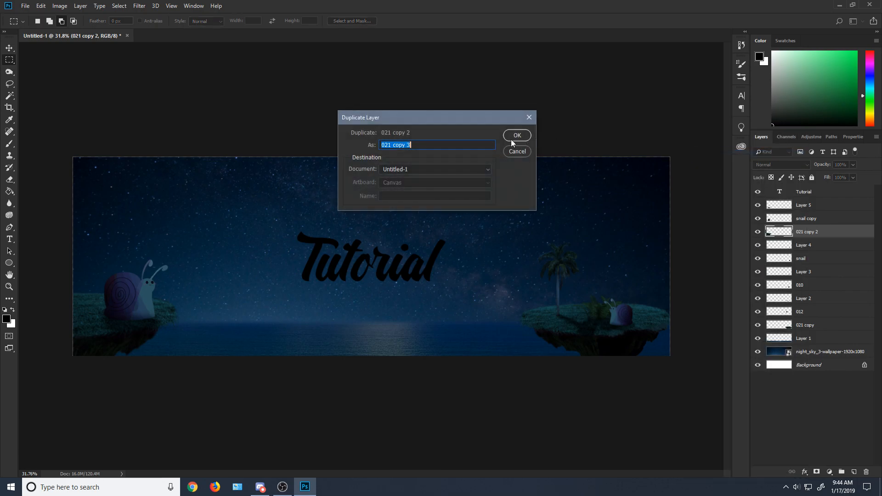
{"action": "left_click", "coordinate": [516, 137]}
Step: Shrink the 021 copy 3 island to a small one and place it just below the end of the Tutorial text
{"action": "left_click", "coordinate": [41, 6]}
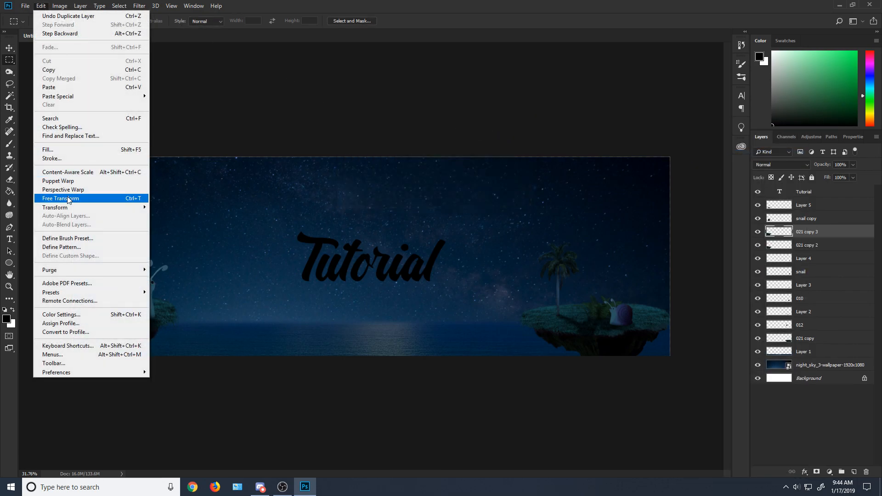
{"action": "left_click", "coordinate": [68, 200]}
{"action": "left_click_drag", "start_coordinate": [152, 317], "coordinate": [301, 277]}
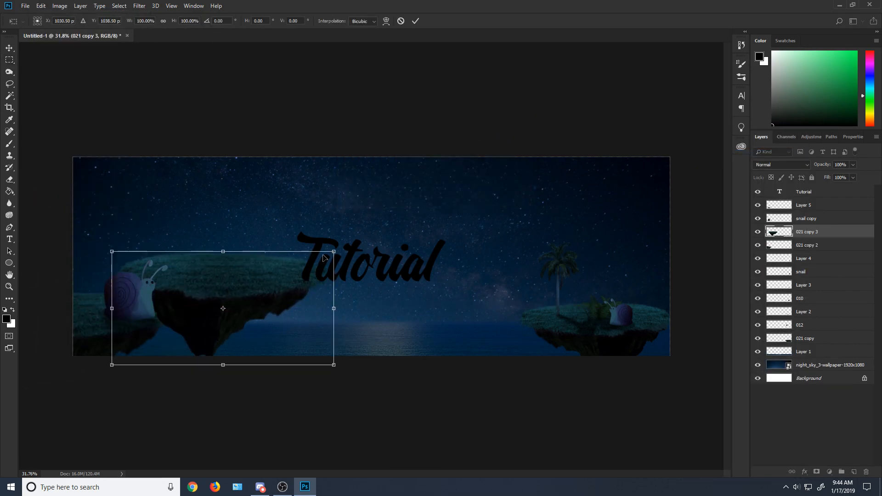
{"action": "left_click_drag", "start_coordinate": [333, 251], "coordinate": [501, 265]}
{"action": "right_click", "coordinate": [495, 277]}
{"action": "left_click", "coordinate": [531, 401]}
{"action": "right_click", "coordinate": [499, 285]}
{"action": "left_click", "coordinate": [532, 410]}
{"action": "left_click_drag", "start_coordinate": [495, 284], "coordinate": [466, 306]}
{"action": "left_click", "coordinate": [9, 60]}
{"action": "left_click", "coordinate": [397, 184]}
Step: Toggle the visibility of Layer 2, 010 and Layer 3 to identify the fern and its shadow layers
{"action": "scroll", "coordinate": [606, 298], "scroll_direction": "up", "scroll_amount": 3}
{"action": "left_click", "coordinate": [781, 246]}
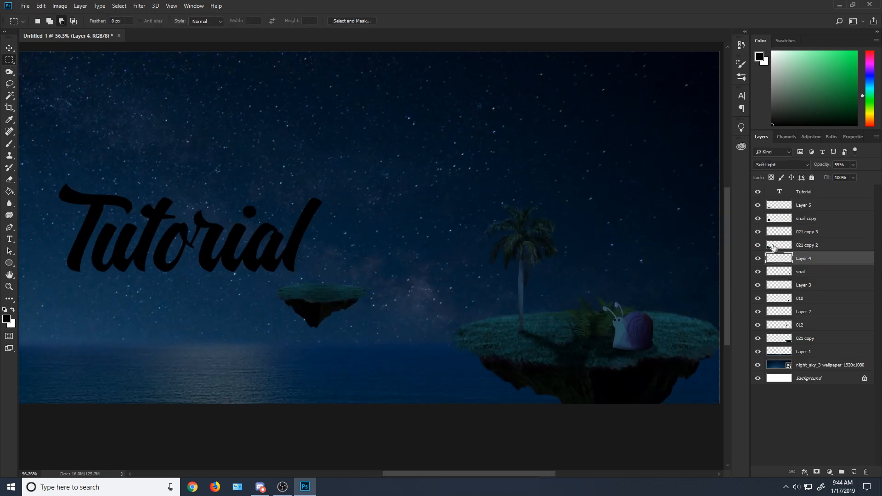
{"action": "left_click", "coordinate": [758, 259]}
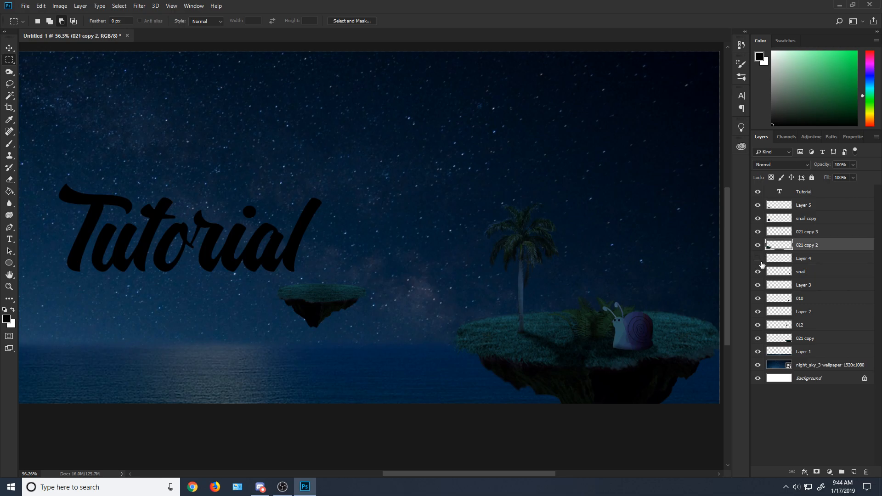
{"action": "left_click", "coordinate": [767, 284]}
{"action": "left_click", "coordinate": [766, 299]}
{"action": "left_click", "coordinate": [757, 314]}
{"action": "left_click", "coordinate": [757, 313]}
{"action": "left_click", "coordinate": [757, 300]}
{"action": "left_click", "coordinate": [757, 299]}
{"action": "left_click", "coordinate": [757, 287]}
{"action": "left_click", "coordinate": [757, 287]}
{"action": "left_click", "coordinate": [757, 287]}
{"action": "left_click", "coordinate": [757, 300]}
{"action": "left_click", "coordinate": [757, 287]}
{"action": "left_click", "coordinate": [757, 299]}
Step: Duplicate the fern layer 010 together with its shadow on Layer 3
{"action": "left_click", "coordinate": [805, 287]}
{"action": "left_click", "coordinate": [804, 298], "text": "shift"}
{"action": "right_click", "coordinate": [804, 298]}
{"action": "left_click", "coordinate": [744, 154]}
{"action": "left_click", "coordinate": [517, 135]}
Step: Scale down the duplicated fern and its shadow together and place them on the small floating island
{"action": "left_click", "coordinate": [69, 5]}
{"action": "mouse_move", "coordinate": [41, 6]}
{"action": "left_click", "coordinate": [69, 197]}
{"action": "left_click_drag", "start_coordinate": [592, 348], "coordinate": [333, 274]}
{"action": "left_click_drag", "start_coordinate": [368, 234], "coordinate": [317, 288]}
{"action": "left_click", "coordinate": [14, 62]}
{"action": "key", "text": "Return"}
{"action": "scroll", "coordinate": [421, 302], "scroll_direction": "down", "scroll_amount": 3}
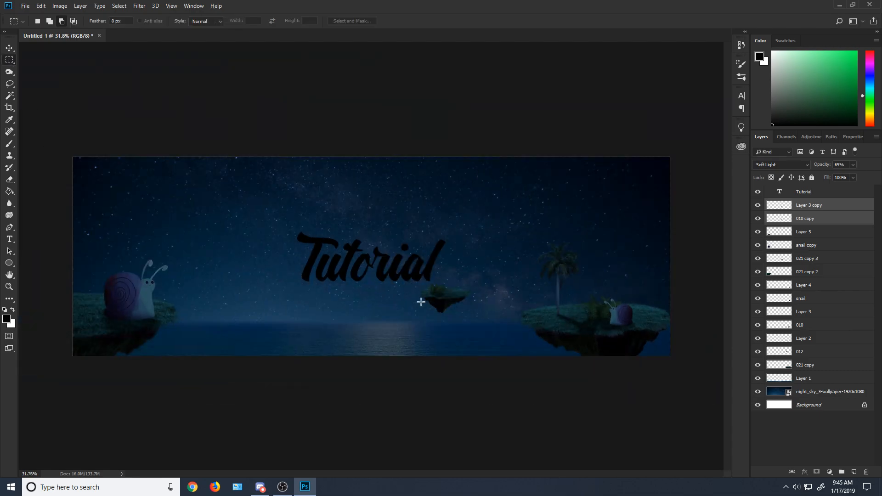
{"action": "scroll", "coordinate": [396, 250], "scroll_direction": "up", "scroll_amount": 1}
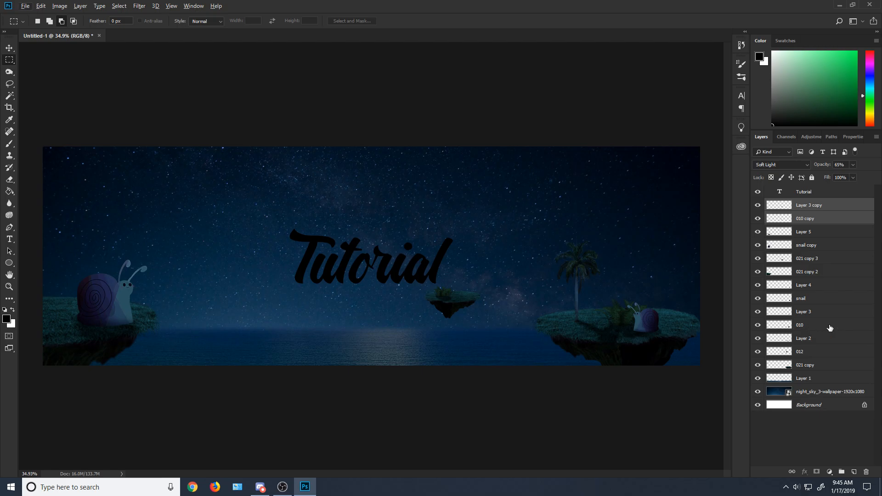
{"action": "left_click", "coordinate": [817, 206]}
{"action": "left_click", "coordinate": [818, 219], "text": "shift"}
{"action": "right_click", "coordinate": [819, 219]}
{"action": "left_click", "coordinate": [735, 155]}
{"action": "key", "text": "Return"}
{"action": "right_click", "coordinate": [848, 210]}
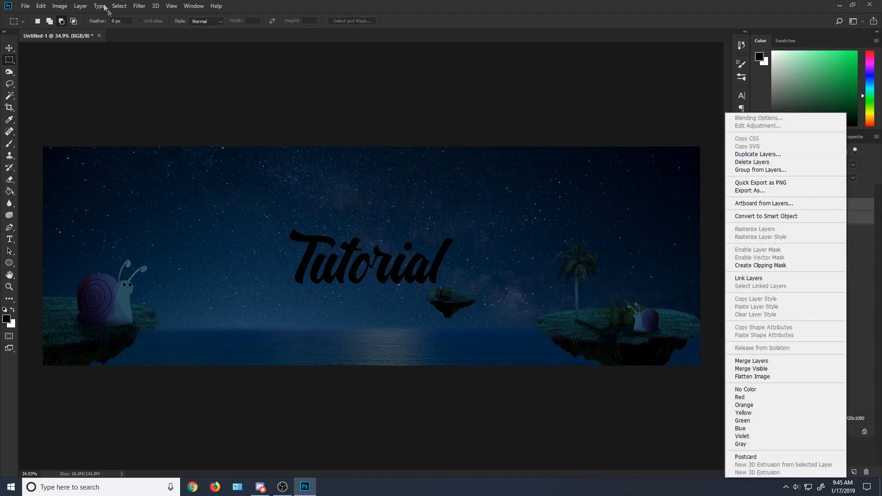
{"action": "left_click", "coordinate": [781, 171]}
Step: Move the small island layer 021 copy 3 above Layer 5, directly below the 010 copy layer
{"action": "left_click", "coordinate": [808, 245]}
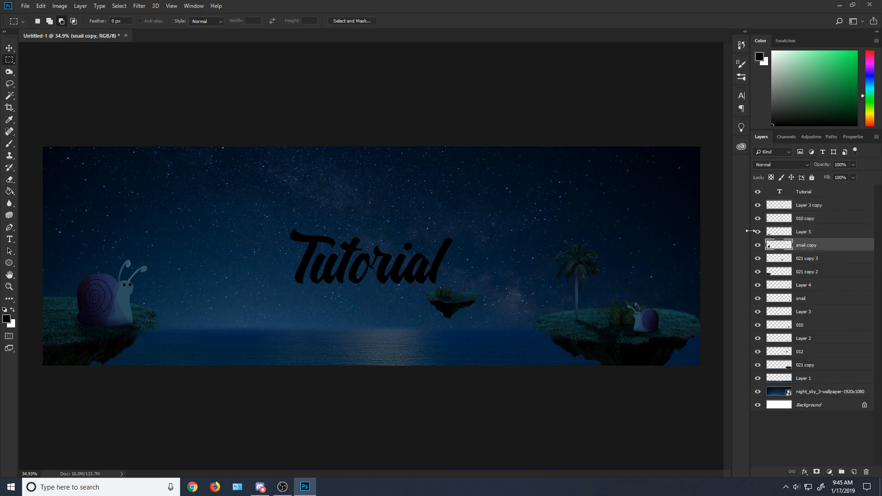
{"action": "left_click", "coordinate": [758, 232]}
{"action": "left_click", "coordinate": [758, 232]}
{"action": "left_click_drag", "start_coordinate": [783, 267], "coordinate": [787, 232]}
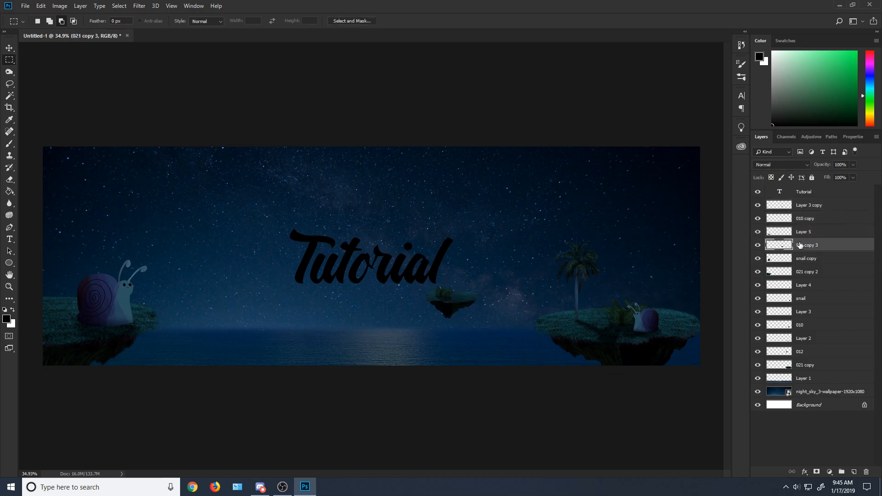
{"action": "left_click", "coordinate": [799, 206], "text": "shift"}
{"action": "right_click", "coordinate": [800, 205]}
{"action": "left_click", "coordinate": [741, 160]}
{"action": "left_click", "coordinate": [518, 151]}
{"action": "right_click", "coordinate": [835, 213]}
{"action": "left_click", "coordinate": [763, 361]}
{"action": "key", "text": "ctrl+z"}
Step: Merge Layer 3 copy, 010 copy and 021 copy 3 into one layer for the small floating island
{"action": "right_click", "coordinate": [818, 205]}
{"action": "left_click", "coordinate": [829, 217]}
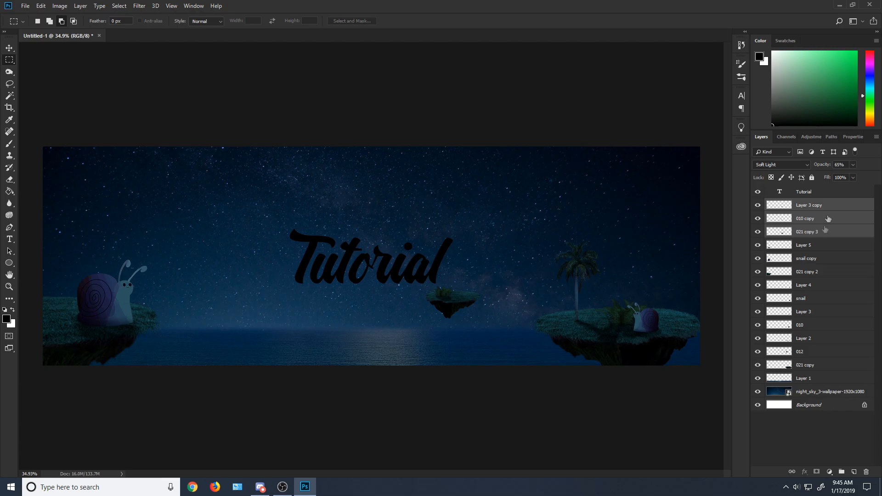
{"action": "left_click", "coordinate": [758, 206]}
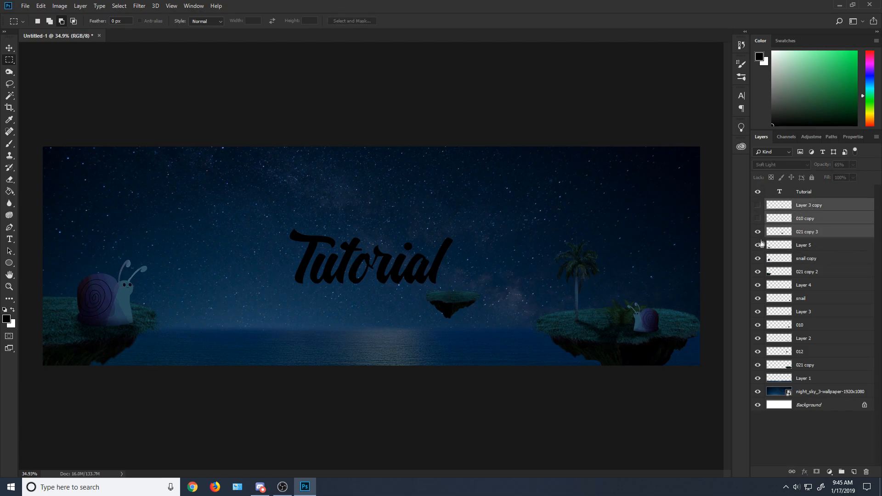
{"action": "left_click", "coordinate": [758, 218]}
{"action": "left_click_drag", "start_coordinate": [759, 211], "coordinate": [758, 222]}
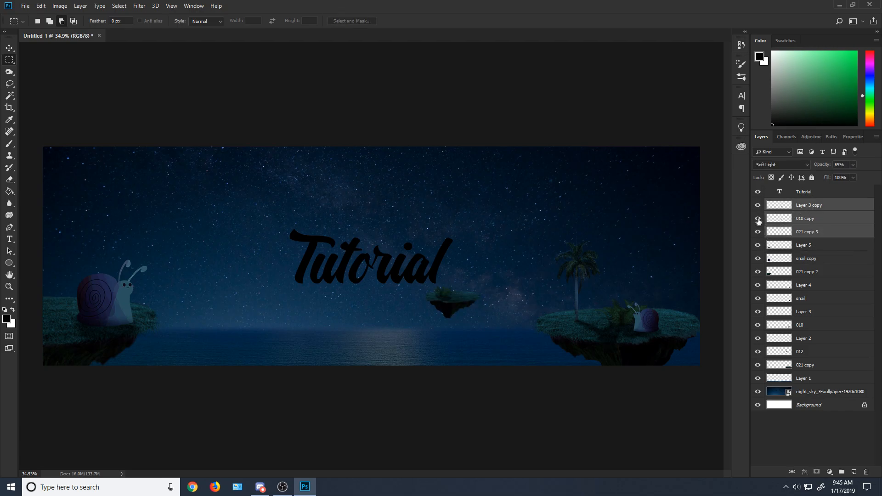
{"action": "right_click", "coordinate": [797, 204]}
{"action": "left_click", "coordinate": [735, 360]}
Step: Duplicate the merged small island and place a smaller copy in the sky between the large snail and the Tutorial text
{"action": "right_click", "coordinate": [844, 207]}
{"action": "left_click", "coordinate": [752, 156]}
{"action": "left_click", "coordinate": [516, 136]}
{"action": "left_click", "coordinate": [40, 5]}
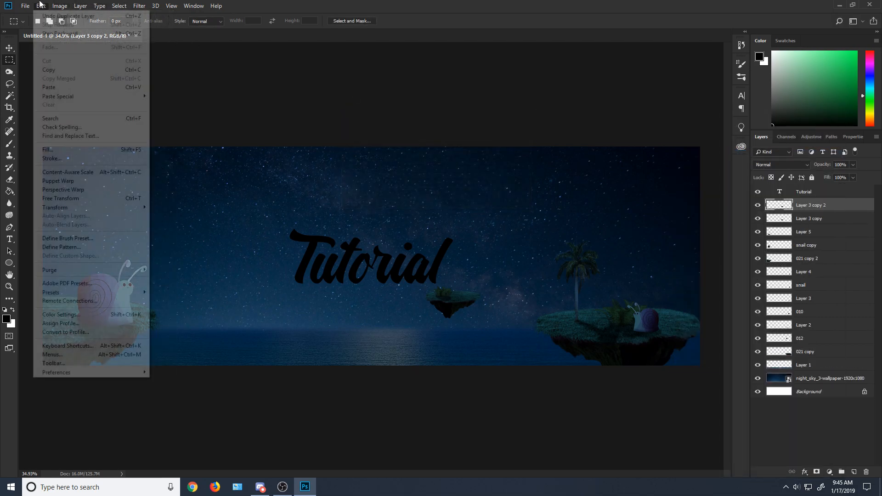
{"action": "left_click", "coordinate": [105, 200]}
{"action": "left_click_drag", "start_coordinate": [452, 301], "coordinate": [178, 226]}
{"action": "left_click_drag", "start_coordinate": [177, 249], "coordinate": [203, 268]}
{"action": "left_click", "coordinate": [12, 69]}
{"action": "key", "text": "Return"}
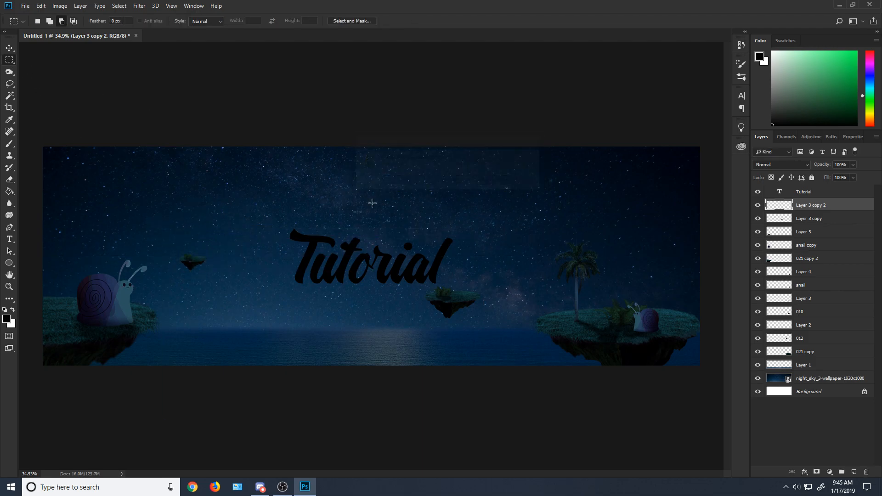
{"action": "scroll", "coordinate": [177, 299], "scroll_direction": "down", "scroll_amount": 2}
{"action": "scroll", "coordinate": [177, 299], "scroll_direction": "up", "scroll_amount": 2}
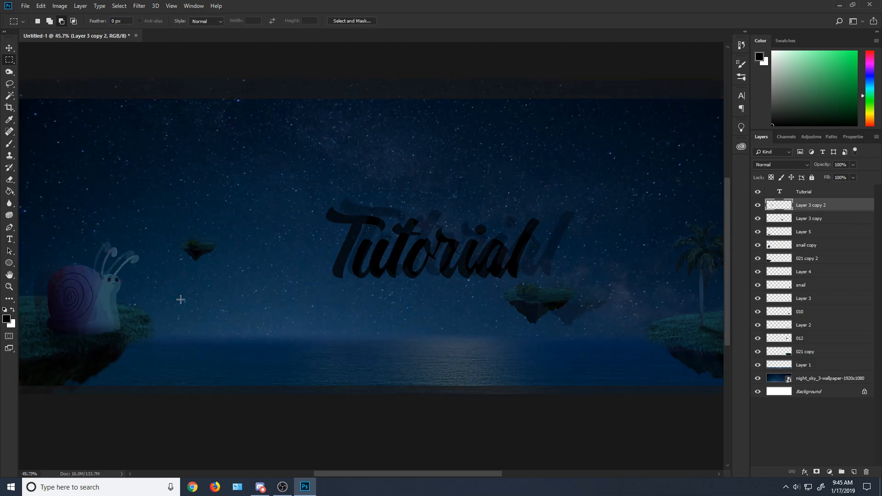
{"action": "scroll", "coordinate": [178, 299], "scroll_direction": "down", "scroll_amount": 2}
{"action": "scroll", "coordinate": [397, 341], "scroll_direction": "down", "scroll_amount": 1}
{"action": "scroll", "coordinate": [397, 340], "scroll_direction": "up", "scroll_amount": 2}
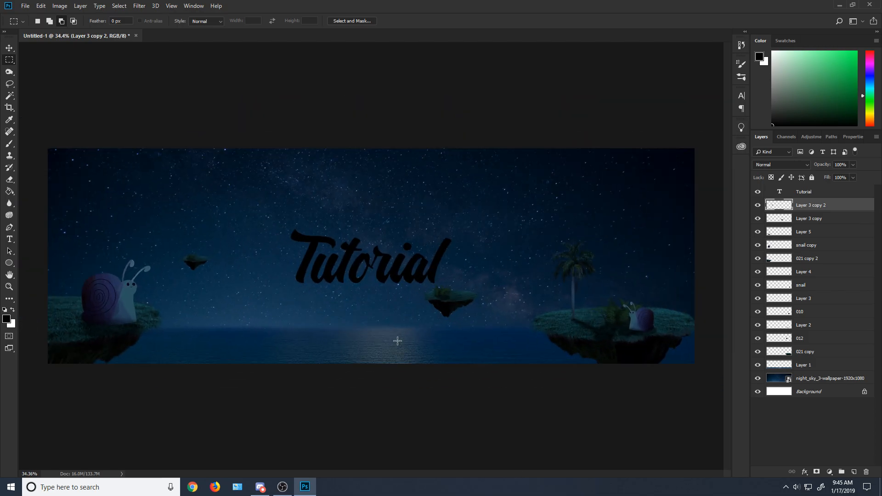
Step: Place the 012 palm image from File Explorer at about 238% scale and 7° rotation, with its layer directly below the Tutorial text layer
{"action": "left_click", "coordinate": [818, 363]}
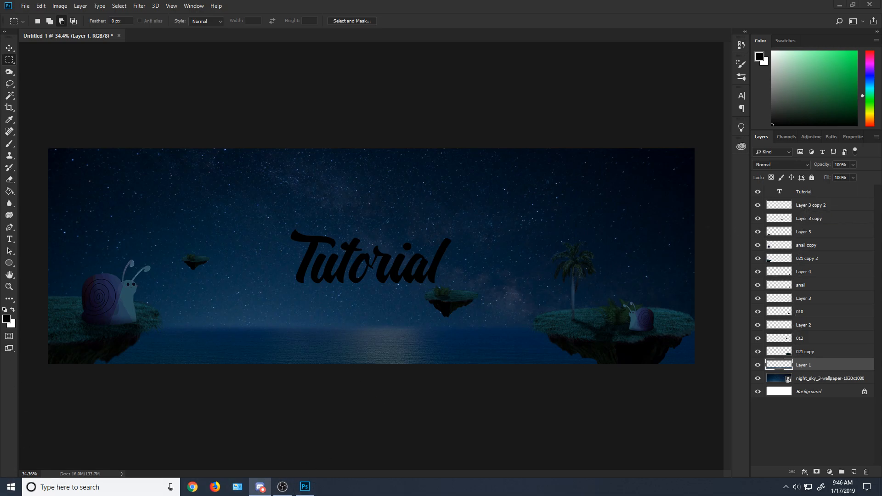
{"action": "key", "text": "super+e"}
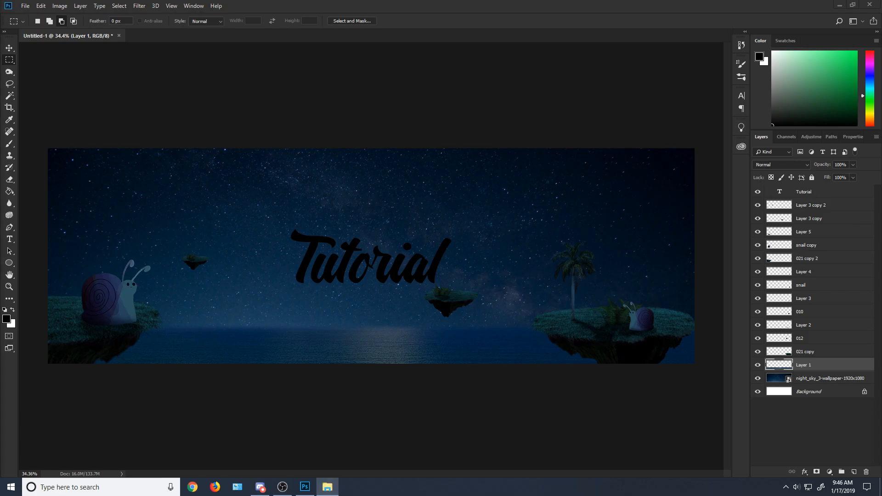
{"action": "left_click_drag", "start_coordinate": [0, 202], "coordinate": [248, 312]}
{"action": "left_click_drag", "start_coordinate": [405, 250], "coordinate": [242, 301]}
{"action": "left_click_drag", "start_coordinate": [270, 198], "coordinate": [596, 37]}
{"action": "left_click_drag", "start_coordinate": [505, 128], "coordinate": [488, 159]}
{"action": "left_click_drag", "start_coordinate": [375, 133], "coordinate": [317, 215]}
{"action": "left_click_drag", "start_coordinate": [350, 187], "coordinate": [572, 138]}
{"action": "left_click_drag", "start_coordinate": [366, 239], "coordinate": [198, 199]}
{"action": "left_click", "coordinate": [10, 60]}
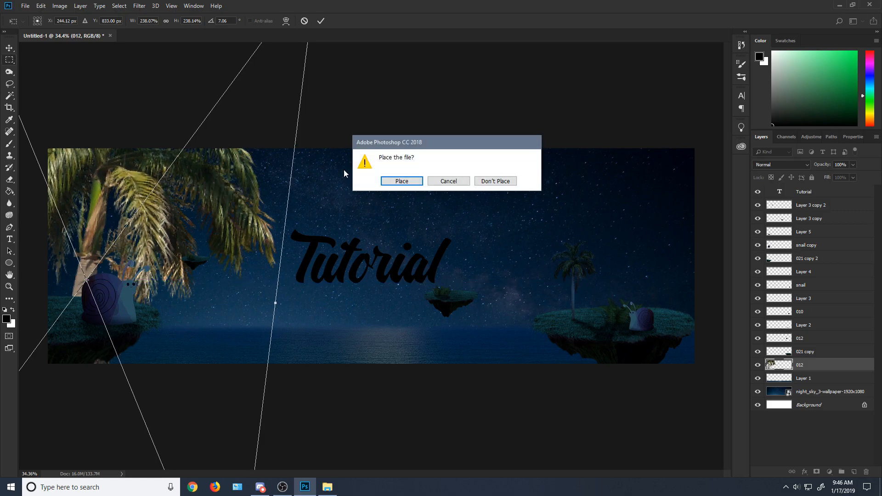
{"action": "left_click", "coordinate": [394, 183]}
{"action": "left_click_drag", "start_coordinate": [822, 369], "coordinate": [820, 201]}
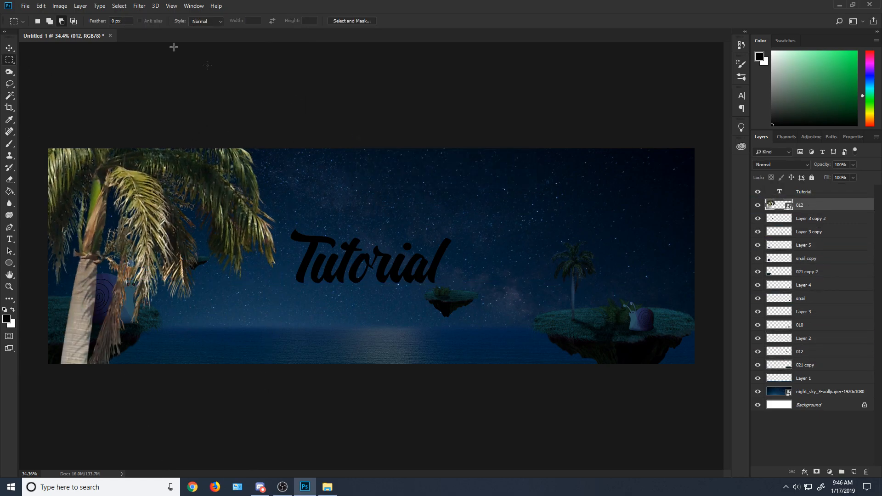
Step: Transform the large palm so its trunk stands at the banner's right edge and its fronds hang from the top
{"action": "left_click", "coordinate": [40, 6]}
{"action": "left_click", "coordinate": [83, 198]}
{"action": "left_click_drag", "start_coordinate": [106, 281], "coordinate": [659, 308]}
{"action": "left_click_drag", "start_coordinate": [372, 289], "coordinate": [402, 365]}
{"action": "left_click_drag", "start_coordinate": [543, 371], "coordinate": [577, 241]}
{"action": "left_click", "coordinate": [11, 51]}
{"action": "left_click", "coordinate": [414, 183]}
Step: Add a Hard Light Color Overlay in dark blue 011427, sampled from the banner, to the large palm at about 85% opacity
{"action": "right_click", "coordinate": [844, 205]}
{"action": "left_click", "coordinate": [773, 110]}
{"action": "left_click_drag", "start_coordinate": [545, 70], "coordinate": [324, 74]}
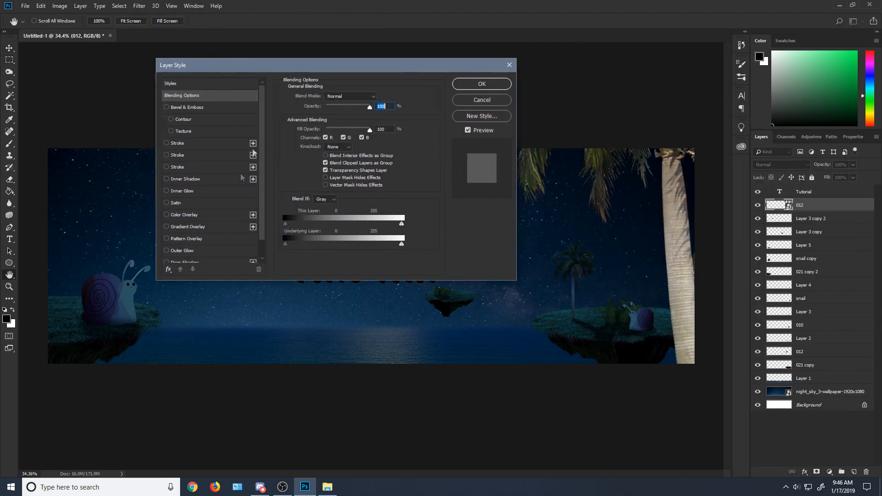
{"action": "left_click", "coordinate": [204, 217]}
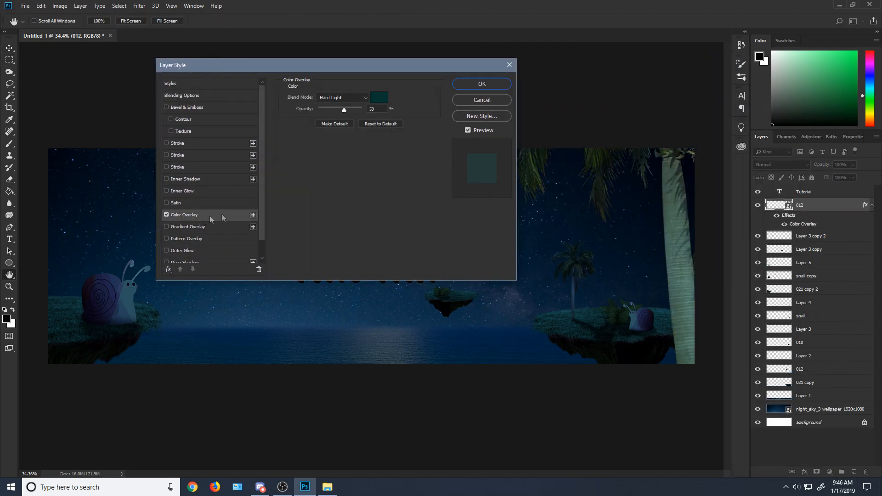
{"action": "left_click", "coordinate": [378, 101]}
{"action": "left_click", "coordinate": [553, 246]}
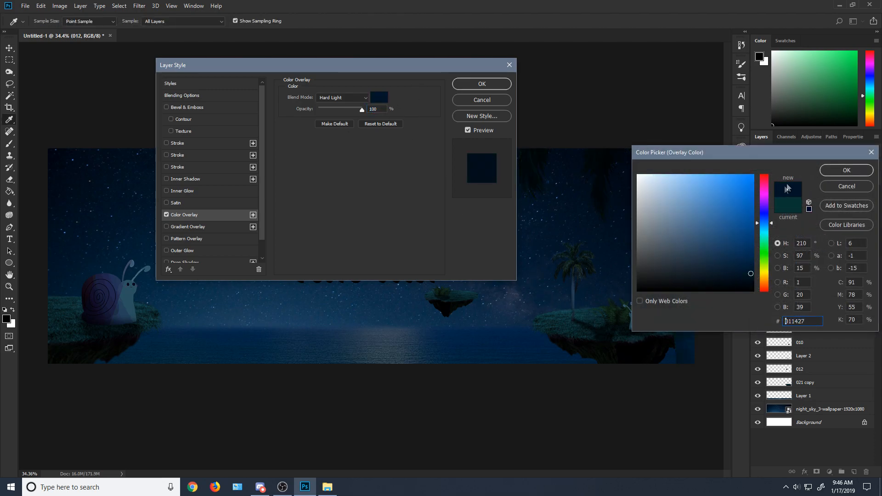
{"action": "left_click", "coordinate": [822, 171]}
{"action": "left_click_drag", "start_coordinate": [362, 110], "coordinate": [356, 109]}
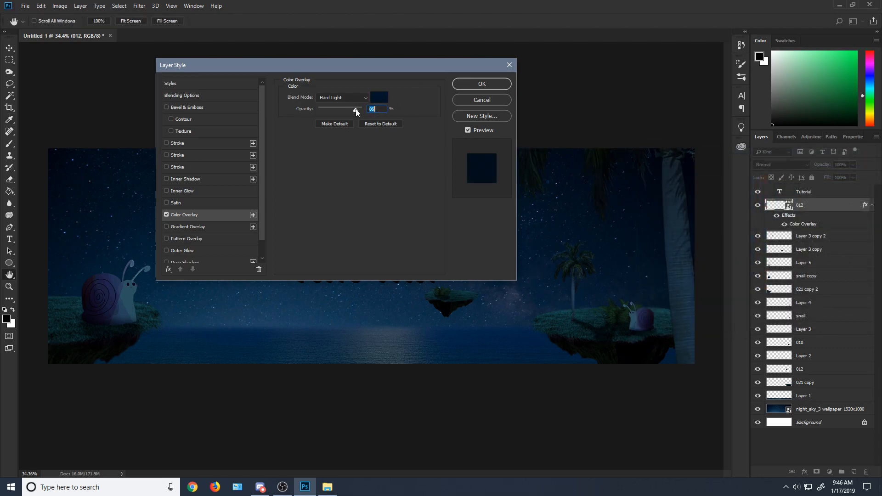
{"action": "left_click", "coordinate": [468, 85]}
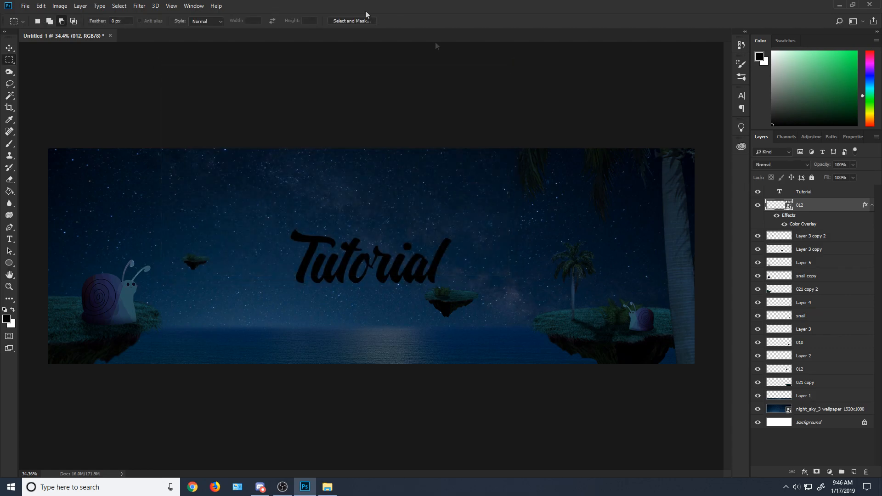
Step: Apply a slight Gaussian Blur to the large foreground palm on the upper 012 layer
{"action": "left_click", "coordinate": [138, 6]}
{"action": "mouse_move", "coordinate": [184, 110]}
{"action": "left_click", "coordinate": [276, 144]}
{"action": "left_click_drag", "start_coordinate": [591, 192], "coordinate": [447, 101]}
{"action": "left_click", "coordinate": [403, 246]}
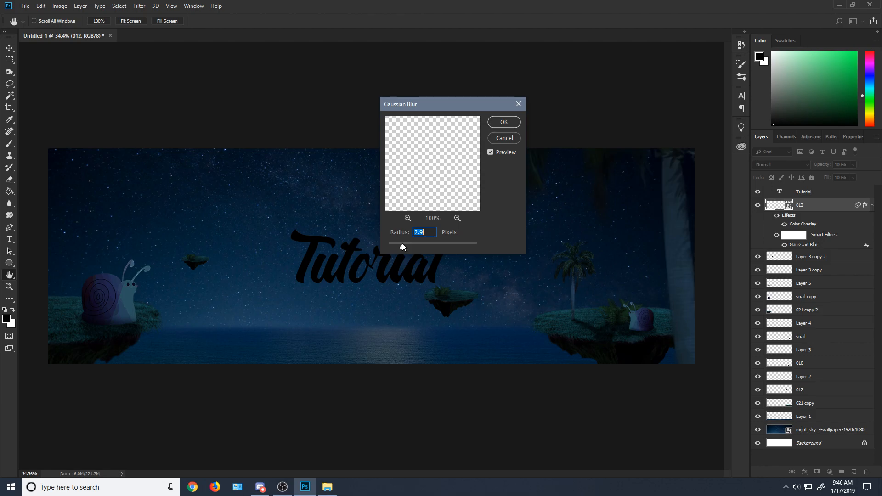
{"action": "left_click_drag", "start_coordinate": [408, 248], "coordinate": [410, 248]}
{"action": "left_click", "coordinate": [506, 122]}
Step: Examine the blurred foreground palm up close and within the whole banner composition
{"action": "scroll", "coordinate": [665, 354], "scroll_direction": "up", "scroll_amount": 10}
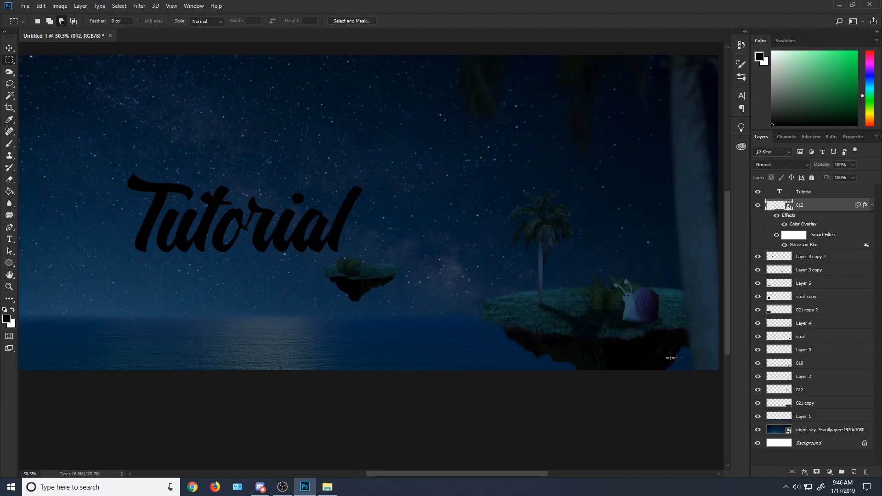
{"action": "scroll", "coordinate": [649, 315], "scroll_direction": "down", "scroll_amount": 6}
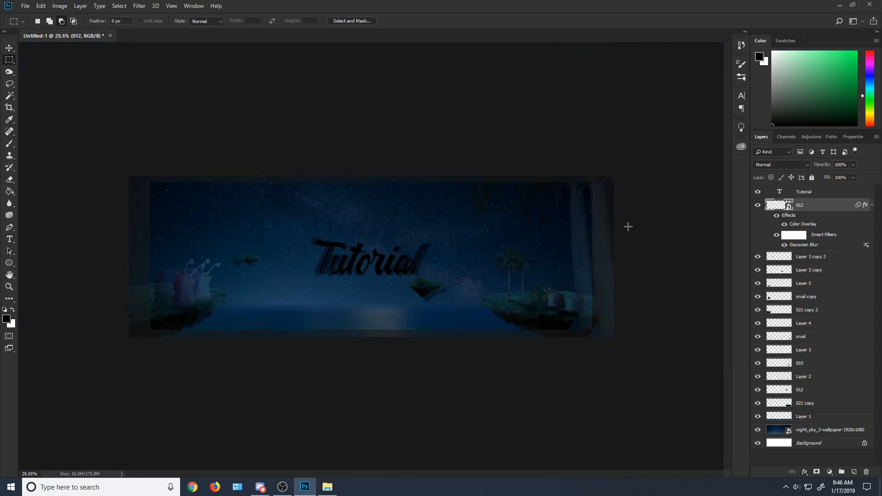
{"action": "scroll", "coordinate": [626, 227], "scroll_direction": "up", "scroll_amount": 6}
{"action": "scroll", "coordinate": [661, 238], "scroll_direction": "down", "scroll_amount": 5}
{"action": "scroll", "coordinate": [394, 273], "scroll_direction": "up", "scroll_amount": 3}
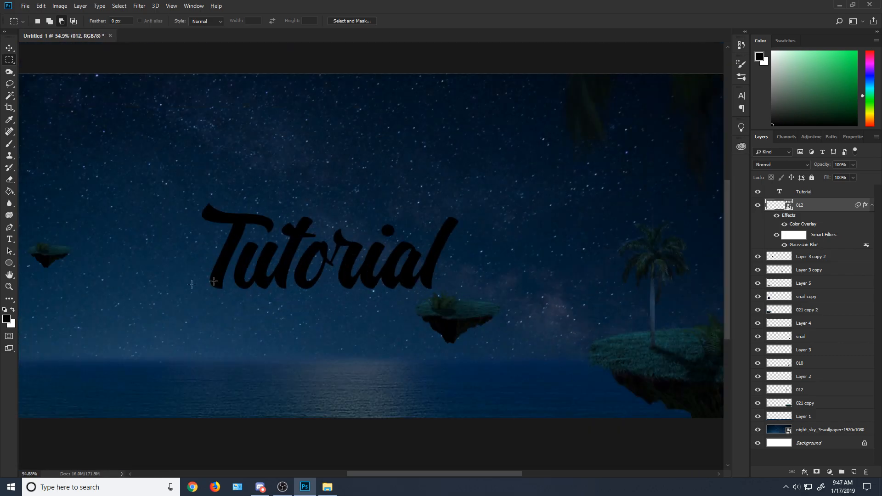
{"action": "scroll", "coordinate": [211, 290], "scroll_direction": "down", "scroll_amount": 2}
{"action": "scroll", "coordinate": [435, 233], "scroll_direction": "down", "scroll_amount": 2}
{"action": "scroll", "coordinate": [435, 233], "scroll_direction": "up", "scroll_amount": 1}
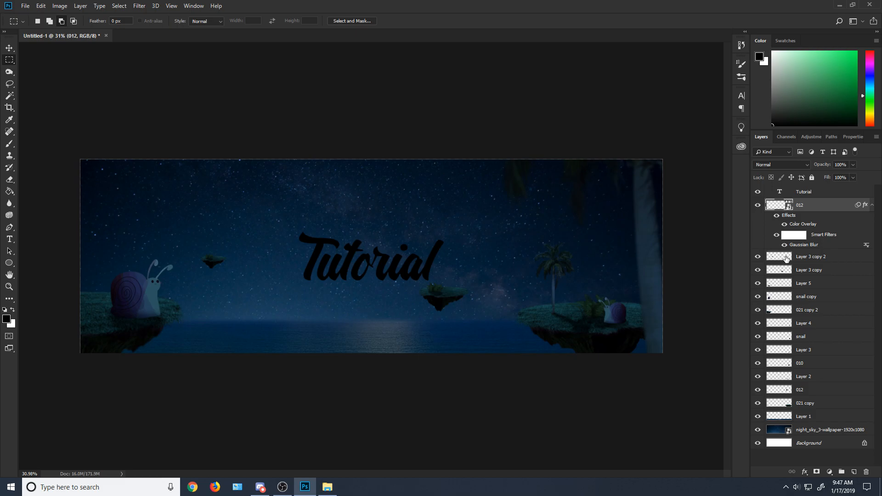
Step: Apply a Gaussian Blur of about 4 pixels to the smallest floating island on Layer 3 copy 2
{"action": "left_click", "coordinate": [786, 257]}
{"action": "left_click", "coordinate": [780, 281], "text": "shift"}
{"action": "left_click", "coordinate": [780, 281]}
{"action": "left_click", "coordinate": [775, 258]}
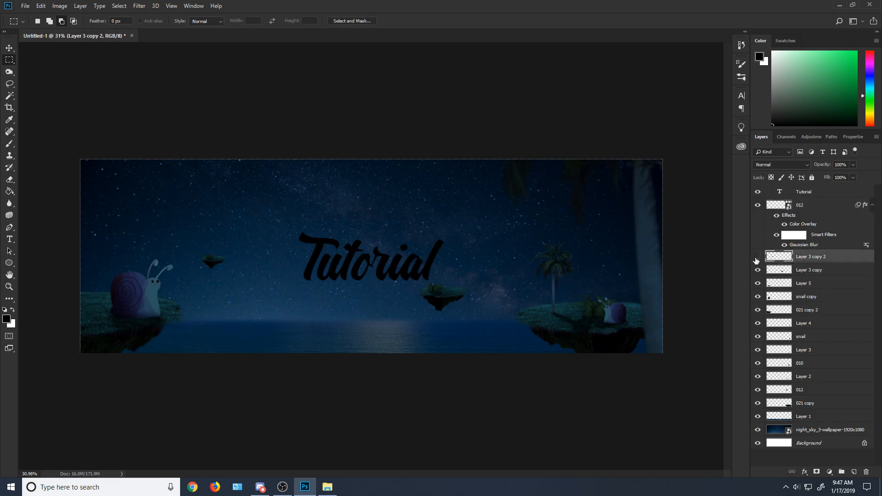
{"action": "left_click", "coordinate": [758, 256]}
{"action": "left_click", "coordinate": [758, 257]}
{"action": "left_click", "coordinate": [119, 6]}
{"action": "mouse_move", "coordinate": [139, 6]}
{"action": "mouse_move", "coordinate": [166, 104]}
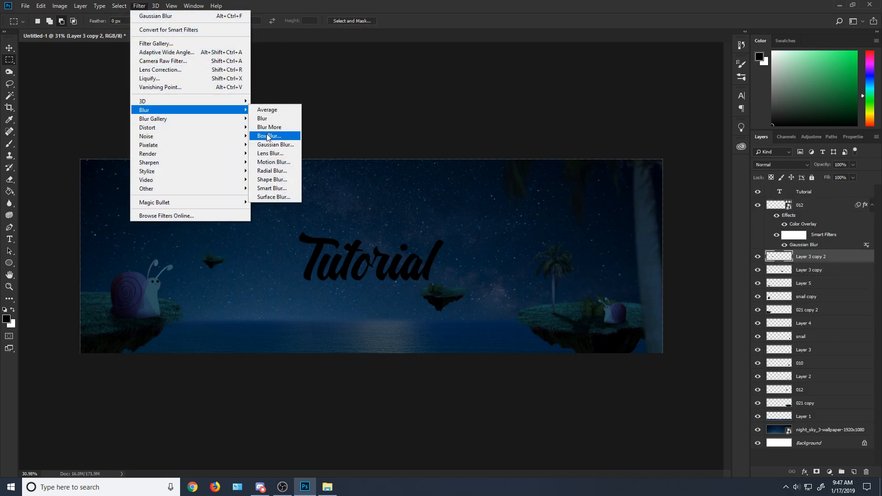
{"action": "left_click", "coordinate": [289, 145]}
{"action": "left_click_drag", "start_coordinate": [404, 248], "coordinate": [407, 248]}
{"action": "left_click", "coordinate": [501, 124]}
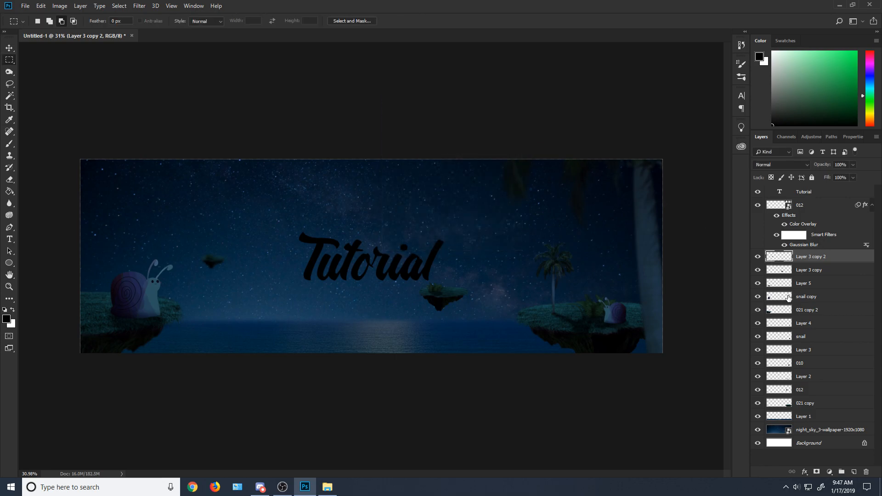
Step: Apply a Gaussian Blur with a 4.0 pixel radius to the island below the Tutorial text on Layer 3 copy
{"action": "left_click", "coordinate": [781, 271]}
{"action": "left_click", "coordinate": [139, 5]}
{"action": "mouse_move", "coordinate": [177, 128]}
{"action": "left_click", "coordinate": [275, 163]}
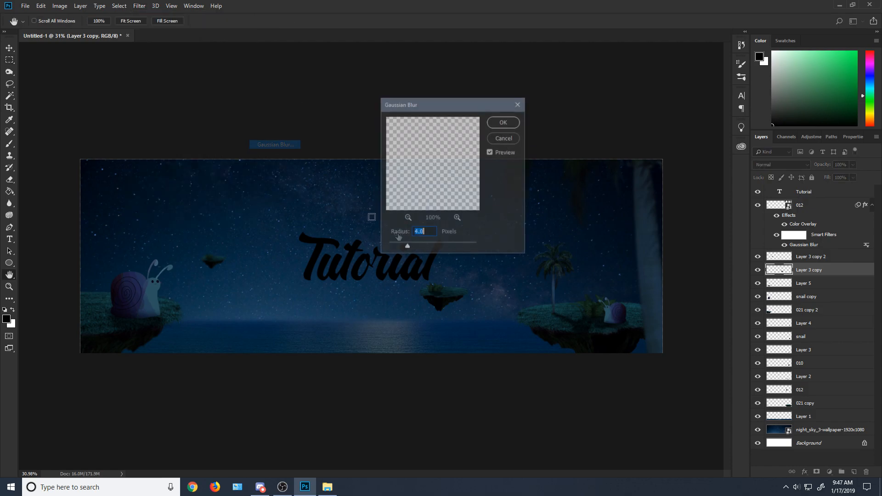
{"action": "left_click", "coordinate": [504, 121]}
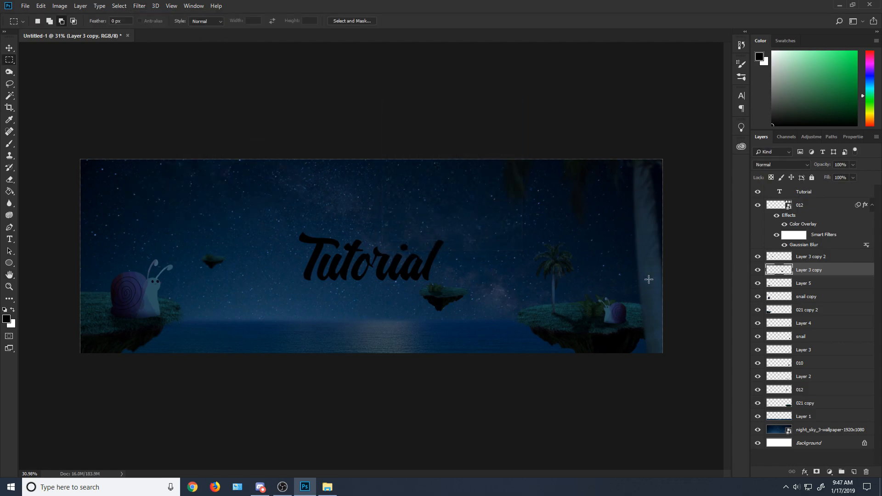
Step: Duplicate the blurred foreground palm layer 012
{"action": "left_click", "coordinate": [790, 204]}
{"action": "right_click", "coordinate": [808, 205]}
{"action": "left_click", "coordinate": [716, 124]}
{"action": "left_click", "coordinate": [528, 135]}
Step: Transform the duplicated palm so its tilted trunk frames the banner's left edge and its fronds hang from the top
{"action": "left_click", "coordinate": [41, 5]}
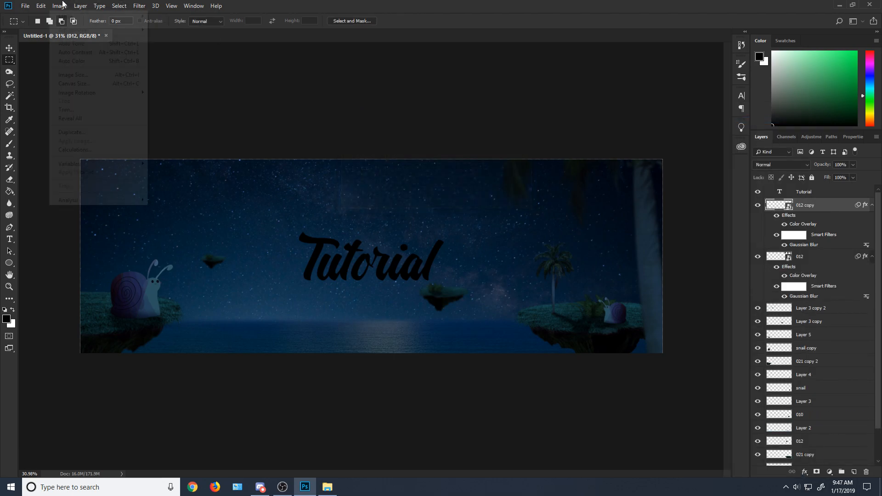
{"action": "left_click", "coordinate": [69, 198]}
{"action": "left_click", "coordinate": [456, 190]}
{"action": "left_click_drag", "start_coordinate": [616, 225], "coordinate": [153, 229]}
{"action": "left_click_drag", "start_coordinate": [427, 237], "coordinate": [385, 305]}
{"action": "left_click_drag", "start_coordinate": [298, 264], "coordinate": [240, 259]}
{"action": "left_click_drag", "start_coordinate": [332, 249], "coordinate": [292, 258]}
{"action": "left_click_drag", "start_coordinate": [246, 228], "coordinate": [249, 228]}
{"action": "left_click", "coordinate": [10, 59]}
{"action": "left_click", "coordinate": [399, 180]}
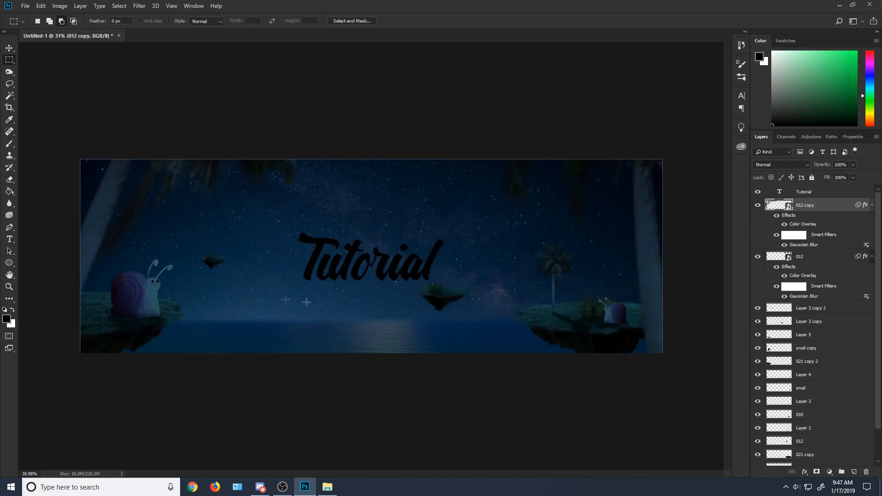
Step: Place the 034 hanging vines image at about 45.5% scale along the banner's upper edge, left of center
{"action": "scroll", "coordinate": [373, 258], "scroll_direction": "up", "scroll_amount": 2}
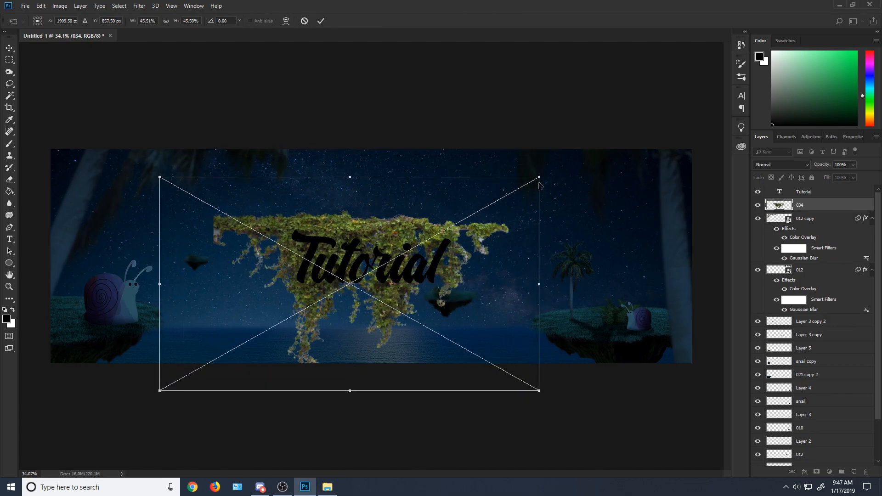
{"action": "left_click_drag", "start_coordinate": [478, 230], "coordinate": [394, 108]}
{"action": "left_click", "coordinate": [9, 60]}
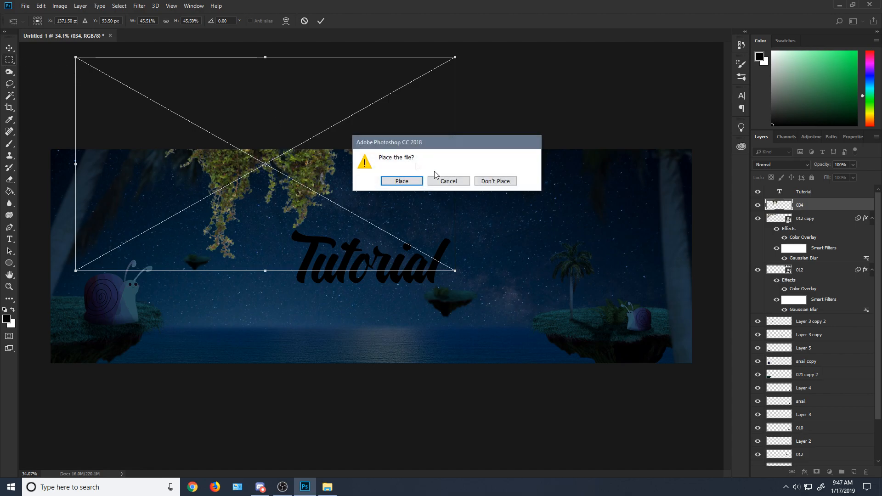
{"action": "left_click", "coordinate": [404, 180]}
Step: Add a Color Overlay to the 034 hanging vines layer to darken it to match the night scene
{"action": "right_click", "coordinate": [824, 208]}
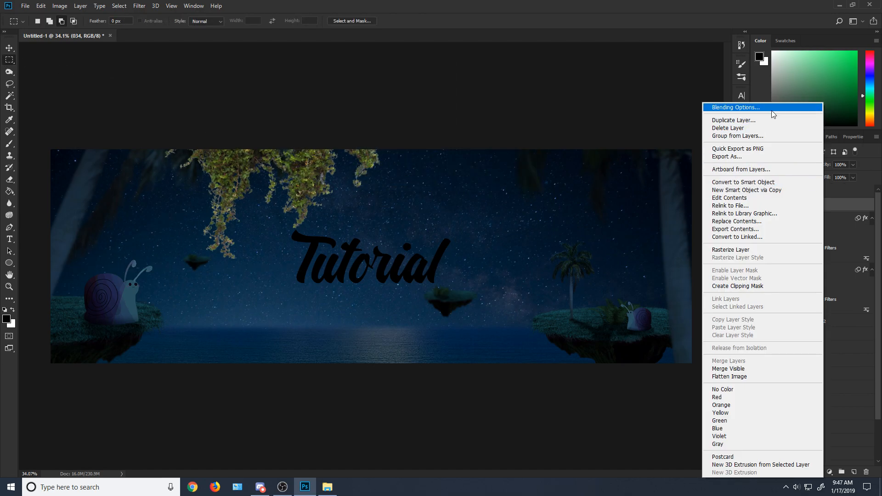
{"action": "left_click", "coordinate": [771, 109]}
{"action": "left_click_drag", "start_coordinate": [372, 64], "coordinate": [611, 88]}
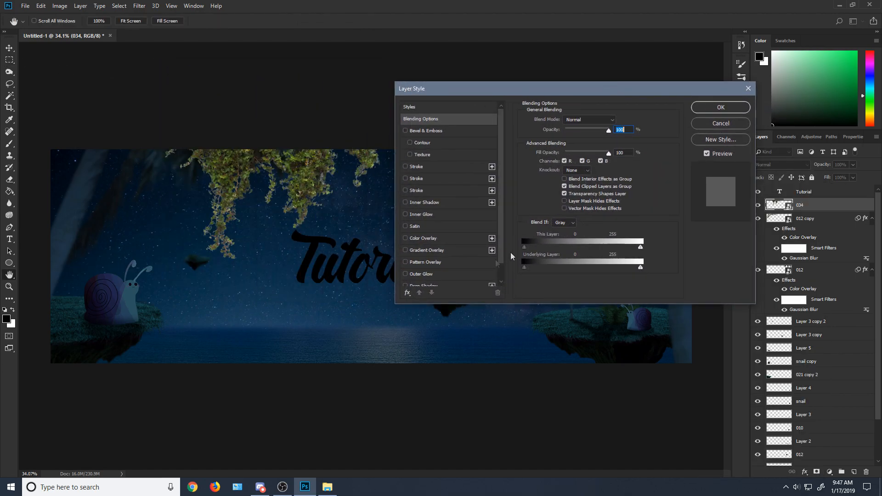
{"action": "left_click", "coordinate": [425, 238]}
{"action": "left_click", "coordinate": [721, 107]}
Step: Apply a Gaussian Blur of about 6.4 pixels to the 034 hanging vines layer
{"action": "left_click", "coordinate": [140, 5]}
{"action": "mouse_move", "coordinate": [190, 112]}
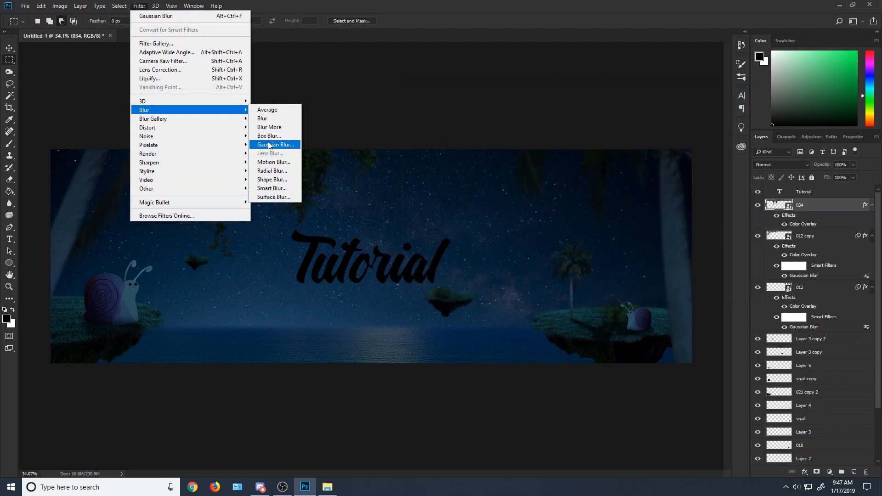
{"action": "left_click", "coordinate": [275, 144]}
{"action": "left_click_drag", "start_coordinate": [404, 248], "coordinate": [410, 248]}
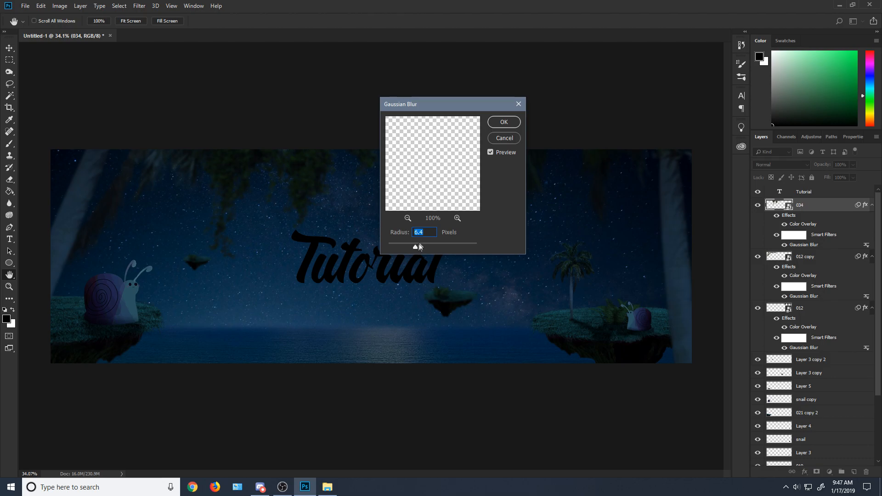
{"action": "left_click", "coordinate": [504, 122]}
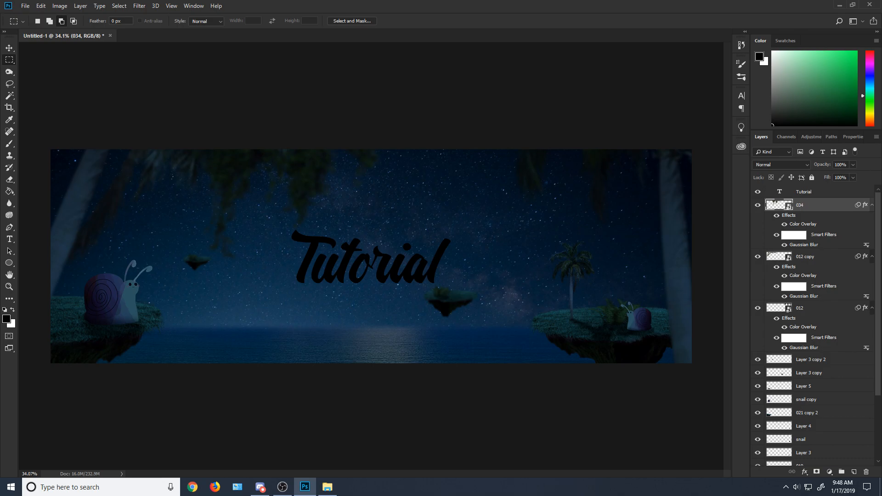
{"action": "left_click", "coordinate": [13, 84]}
{"action": "left_click_drag", "start_coordinate": [295, 236], "coordinate": [311, 265]}
{"action": "key", "text": "ctrl+d"}
{"action": "mouse_move", "coordinate": [280, 202]}
{"action": "left_mouse_down"}
{"action": "mouse_move", "coordinate": [239, 215]}
{"action": "mouse_move", "coordinate": [252, 212]}
{"action": "left_mouse_up"}
{"action": "key", "text": "ctrl+d"}
Step: Place the sfsdfff flying birds image in the sky above the "Tutorial" text and move its layer to the top of the stack
{"action": "left_click_drag", "start_coordinate": [483, 257], "coordinate": [211, 260]}
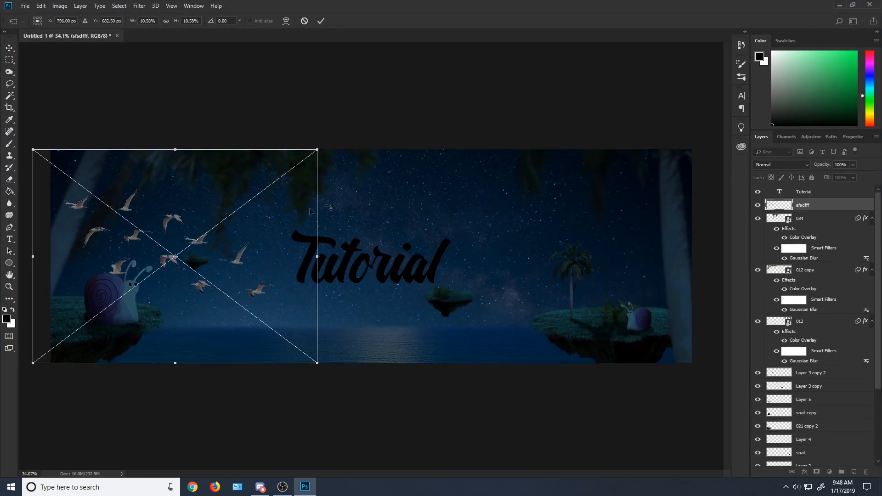
{"action": "left_click_drag", "start_coordinate": [330, 164], "coordinate": [220, 198]}
{"action": "left_click_drag", "start_coordinate": [200, 261], "coordinate": [504, 198]}
{"action": "left_click_drag", "start_coordinate": [573, 195], "coordinate": [553, 172]}
{"action": "left_click_drag", "start_coordinate": [513, 224], "coordinate": [508, 211]}
{"action": "key", "text": "m"}
{"action": "key", "text": "Return"}
{"action": "left_click_drag", "start_coordinate": [785, 214], "coordinate": [803, 193]}
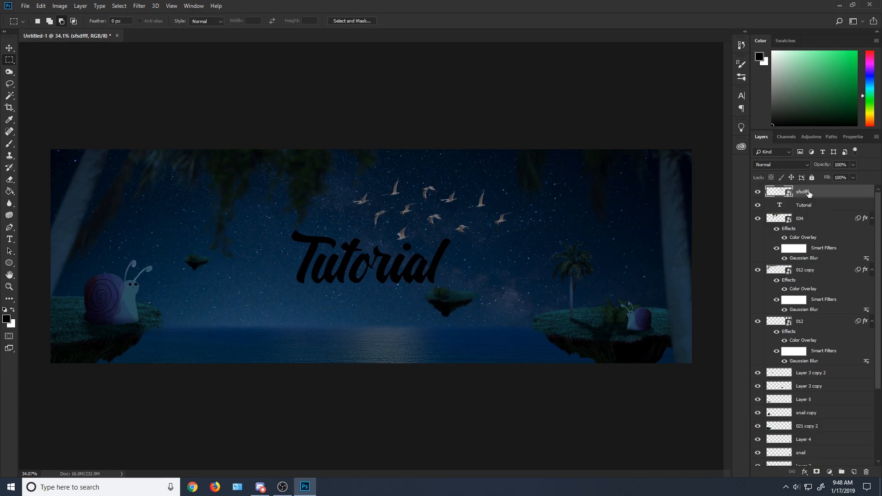
Step: Give the birds layer a dark navy Hard Light Color Overlay at 85% opacity without a Gradient Overlay, and rasterize its layer style
{"action": "right_click", "coordinate": [805, 191]}
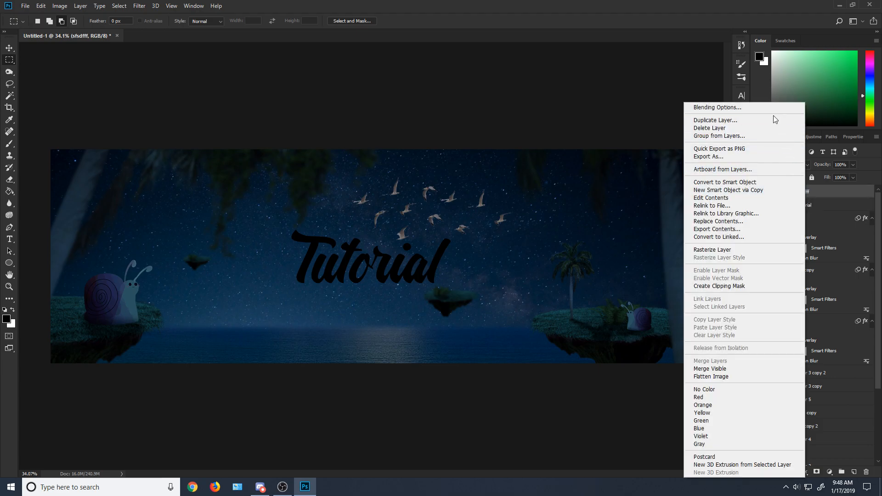
{"action": "left_click", "coordinate": [710, 107]}
{"action": "left_click", "coordinate": [434, 251]}
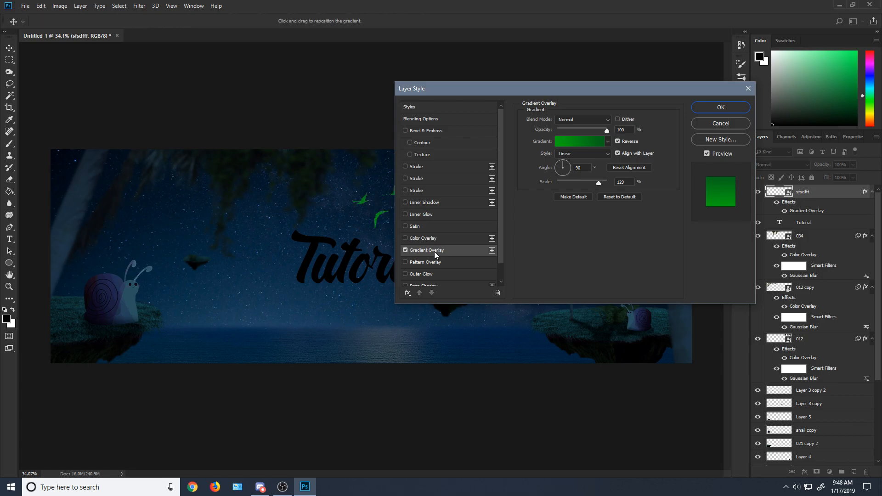
{"action": "left_click", "coordinate": [405, 250]}
{"action": "left_click", "coordinate": [405, 238]}
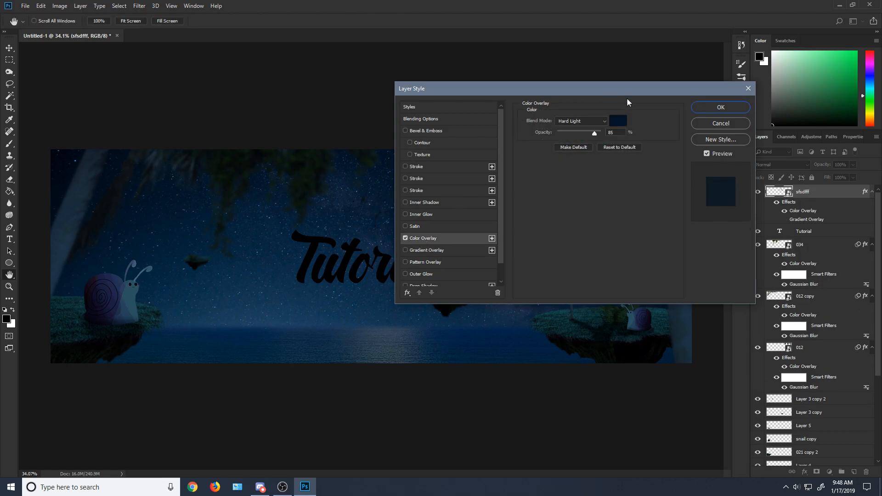
{"action": "left_click_drag", "start_coordinate": [627, 92], "coordinate": [720, 85]}
{"action": "left_click", "coordinate": [813, 101]}
{"action": "right_click", "coordinate": [816, 191]}
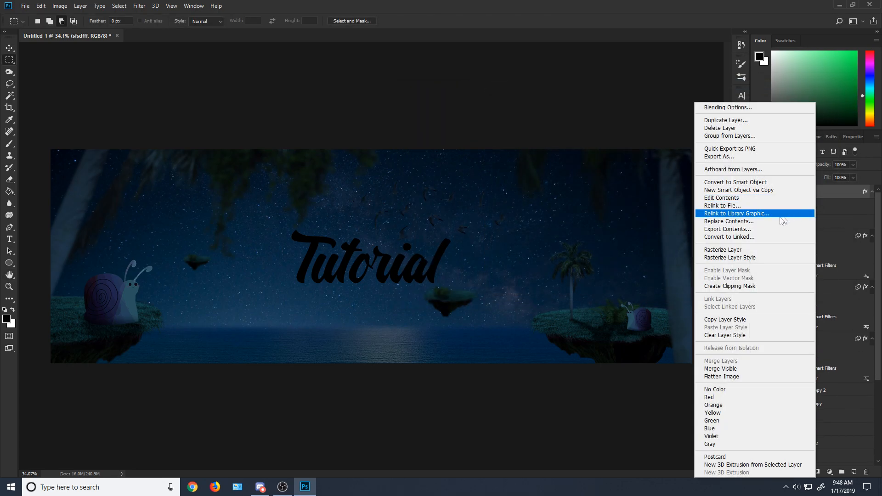
{"action": "left_click", "coordinate": [744, 257]}
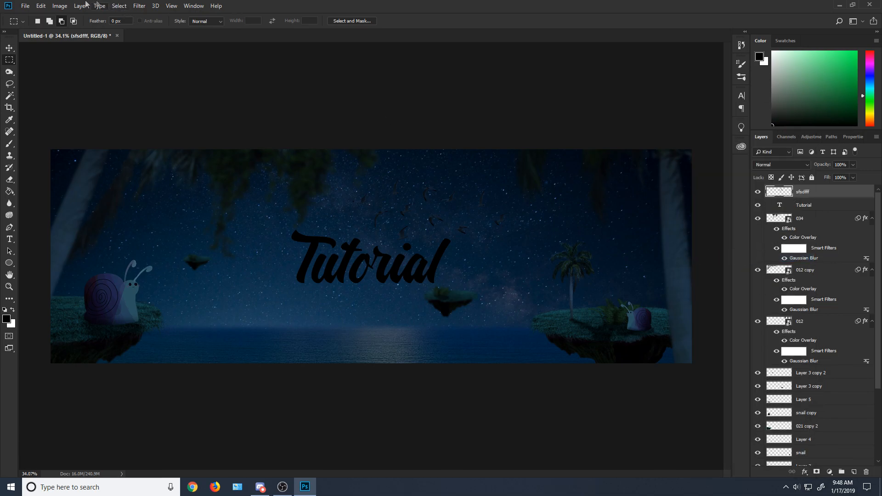
Step: Lower the birds layer's brightness to about -32 with a Brightness/Contrast adjustment
{"action": "left_click", "coordinate": [60, 6]}
{"action": "mouse_move", "coordinate": [92, 29]}
{"action": "left_click", "coordinate": [181, 29]}
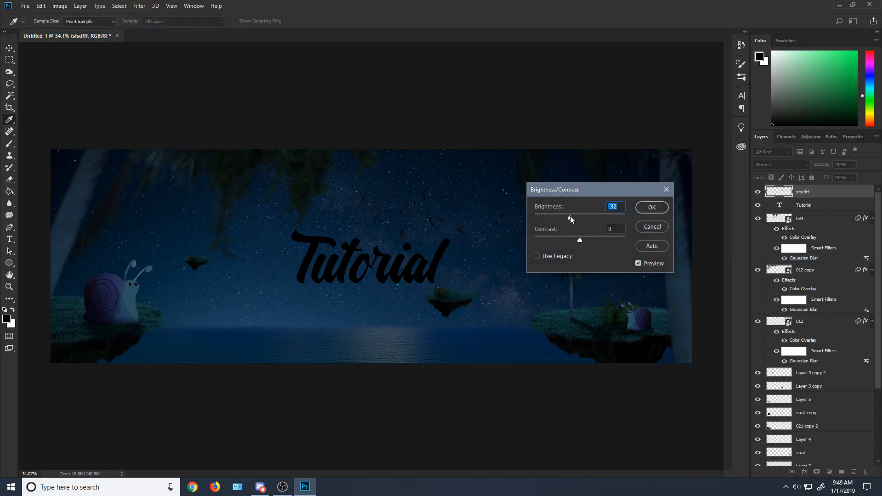
{"action": "left_click", "coordinate": [651, 207]}
Step: Apply a short Motion Blur at a shallow angle to the birds layer
{"action": "left_click", "coordinate": [139, 6]}
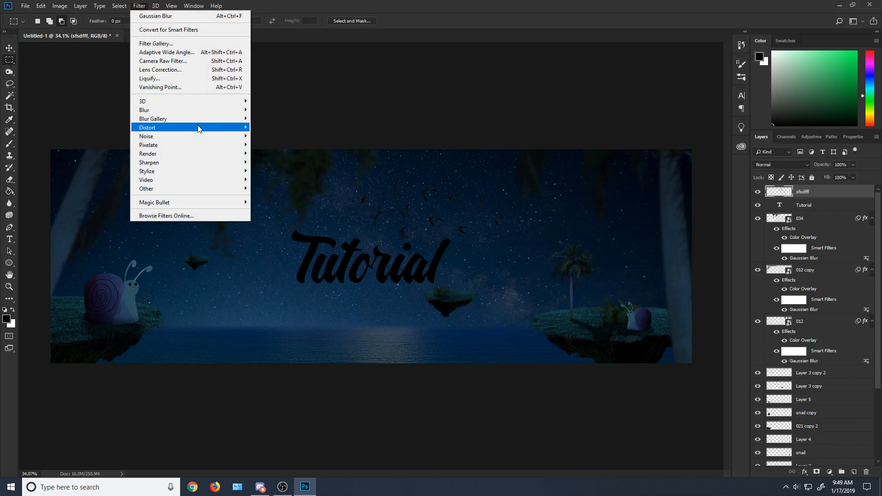
{"action": "mouse_move", "coordinate": [197, 112]}
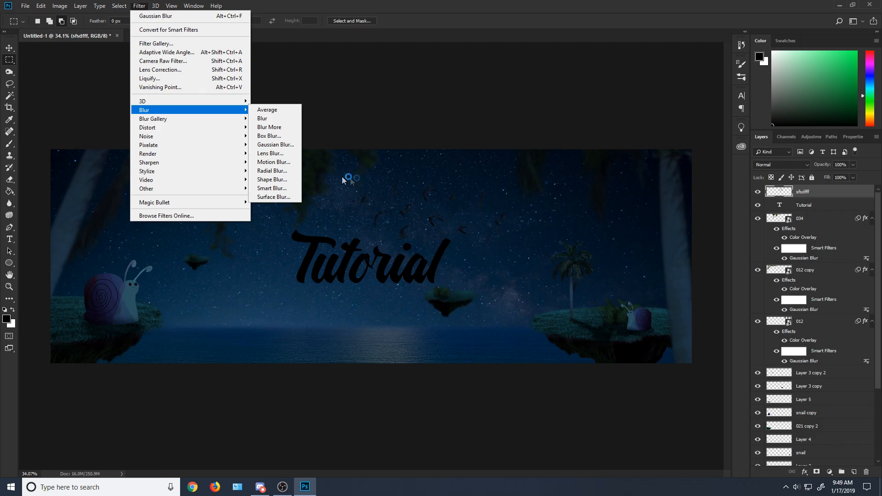
{"action": "left_click", "coordinate": [273, 161]}
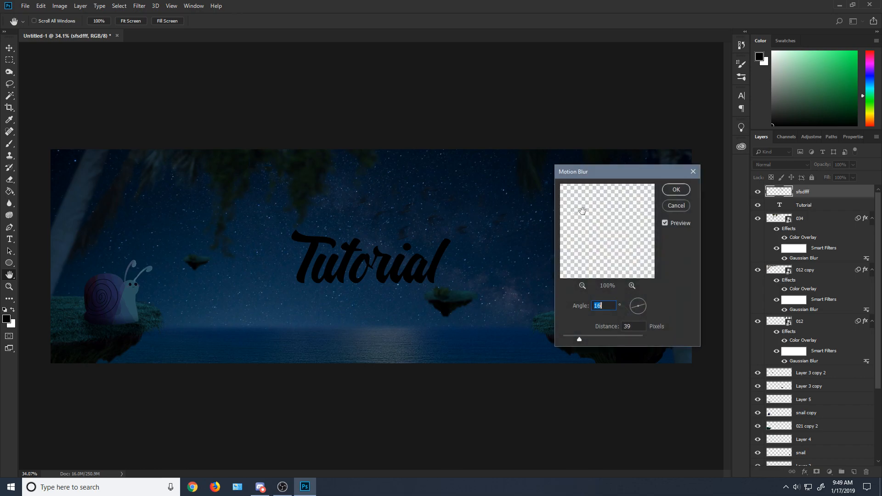
{"action": "left_click", "coordinate": [645, 307]}
{"action": "mouse_move", "coordinate": [580, 339]}
{"action": "left_mouse_down"}
{"action": "mouse_move", "coordinate": [610, 341]}
{"action": "mouse_move", "coordinate": [578, 339]}
{"action": "left_mouse_up"}
{"action": "left_click", "coordinate": [677, 189]}
Step: Examine how the blurred birds blend into the night sky around the "Tutorial" text
{"action": "scroll", "coordinate": [384, 234], "scroll_direction": "up", "scroll_amount": 7}
{"action": "scroll", "coordinate": [383, 252], "scroll_direction": "down", "scroll_amount": 6}
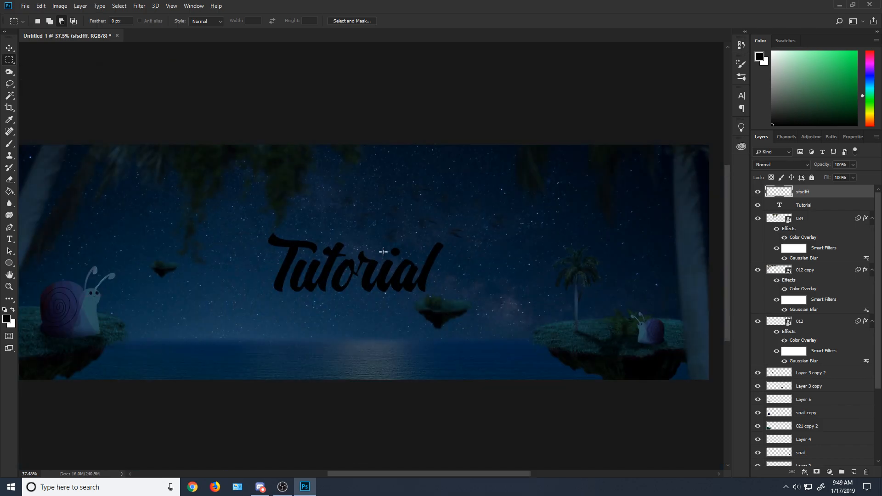
{"action": "scroll", "coordinate": [383, 252], "scroll_direction": "down", "scroll_amount": 2}
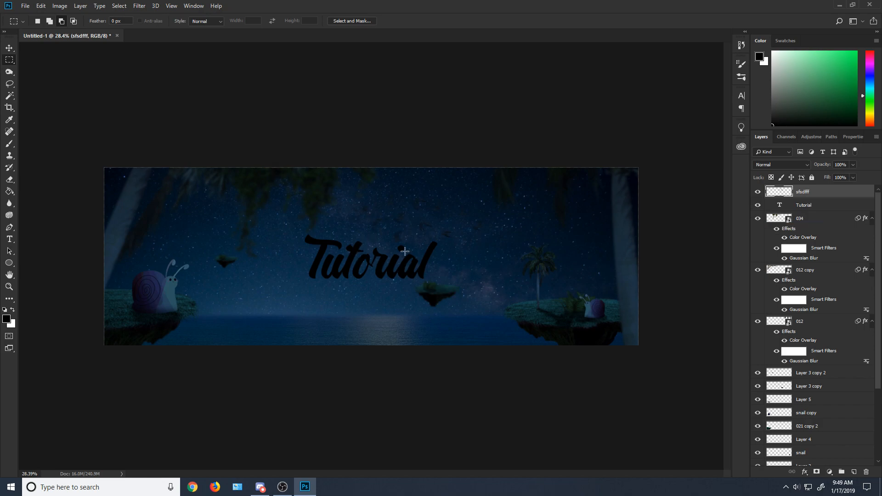
{"action": "left_click", "coordinate": [10, 85]}
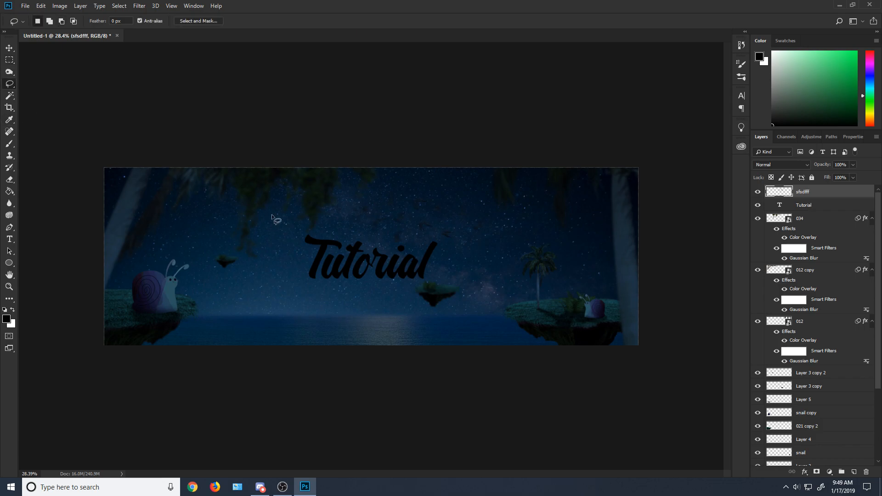
{"action": "scroll", "coordinate": [382, 233], "scroll_direction": "up", "scroll_amount": 5}
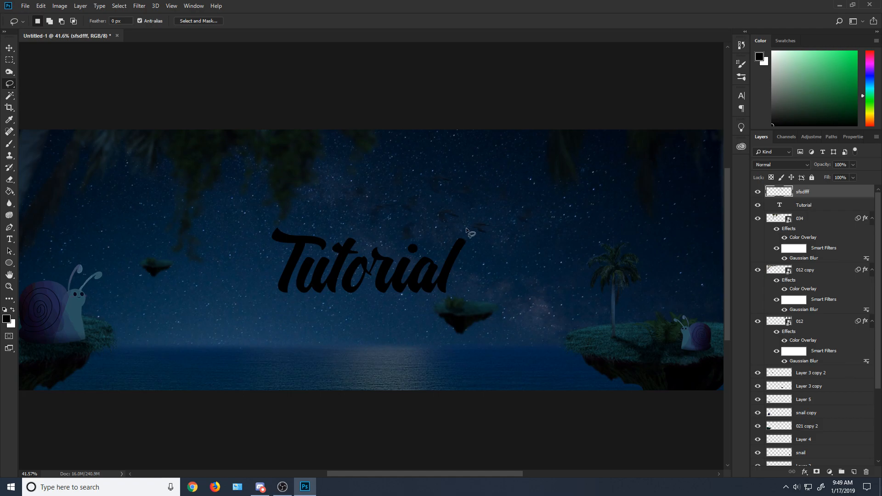
{"action": "scroll", "coordinate": [434, 293], "scroll_direction": "down", "scroll_amount": 5}
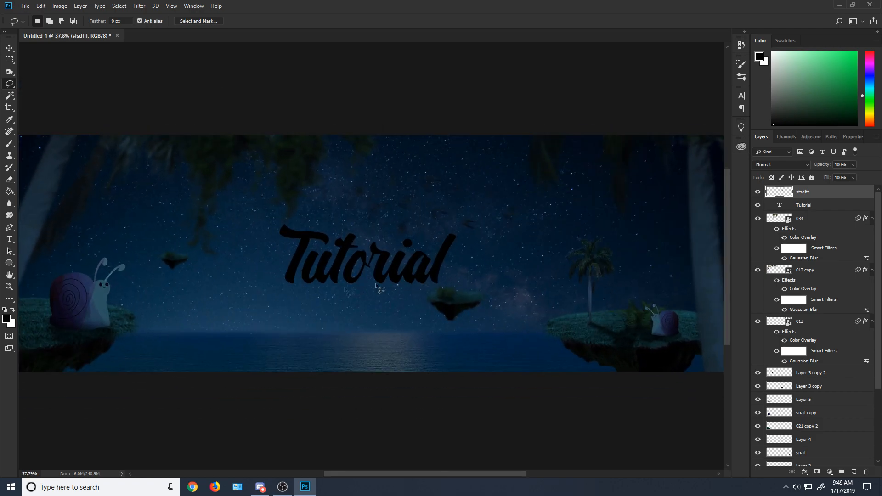
{"action": "key", "text": "alt"}
{"action": "scroll", "coordinate": [459, 280], "scroll_direction": "up", "scroll_amount": 3}
{"action": "scroll", "coordinate": [431, 282], "scroll_direction": "down", "scroll_amount": 4}
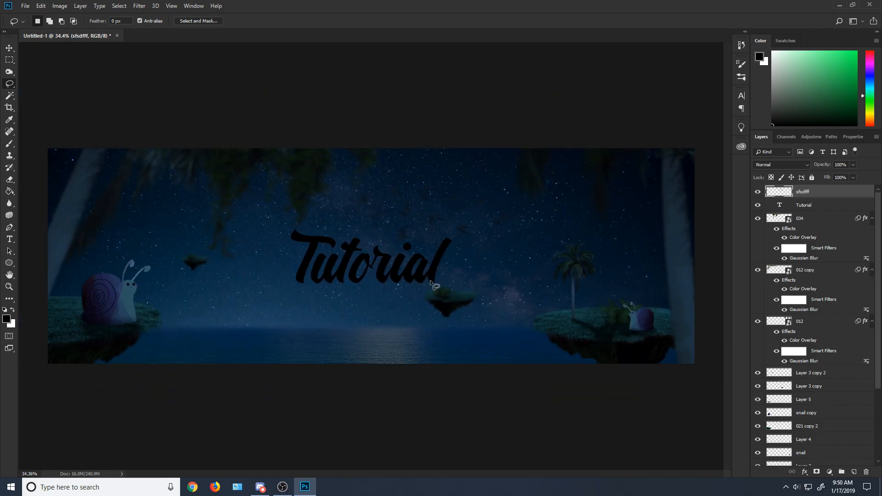
{"action": "right_click", "coordinate": [793, 212]}
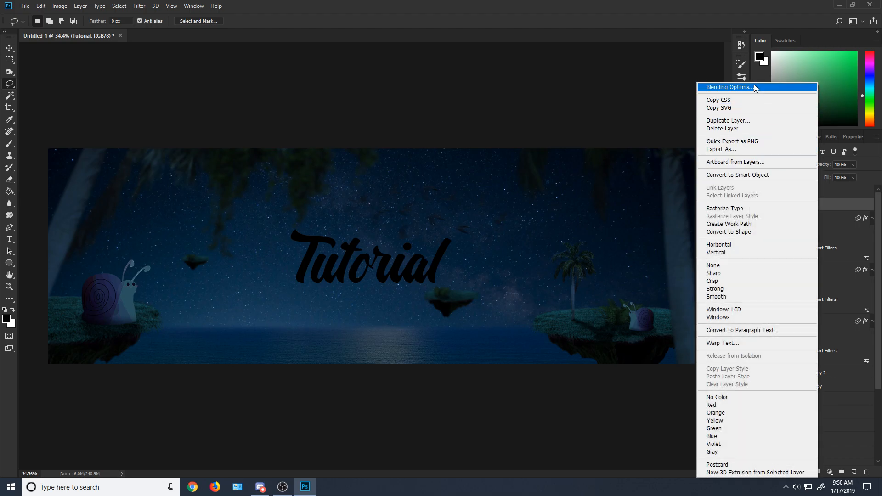
{"action": "left_click", "coordinate": [755, 87]}
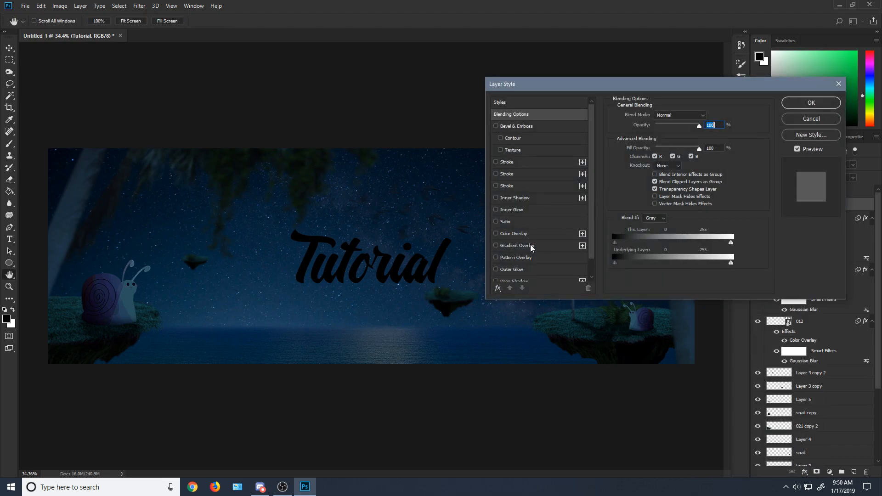
{"action": "left_click", "coordinate": [810, 121]}
{"action": "left_click", "coordinate": [758, 205]}
{"action": "left_click", "coordinate": [759, 206]}
{"action": "scroll", "coordinate": [772, 246], "scroll_direction": "down", "scroll_amount": 5}
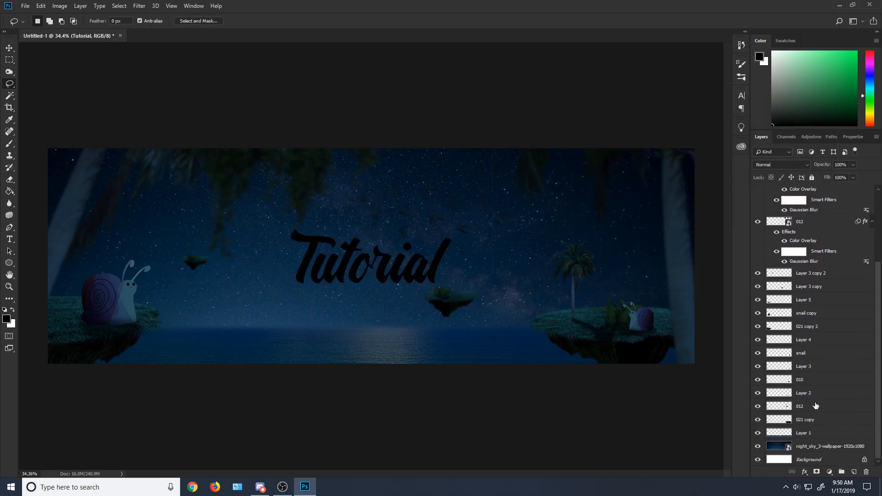
{"action": "left_click", "coordinate": [810, 435]}
{"action": "scroll", "coordinate": [793, 327], "scroll_direction": "up", "scroll_amount": 5}
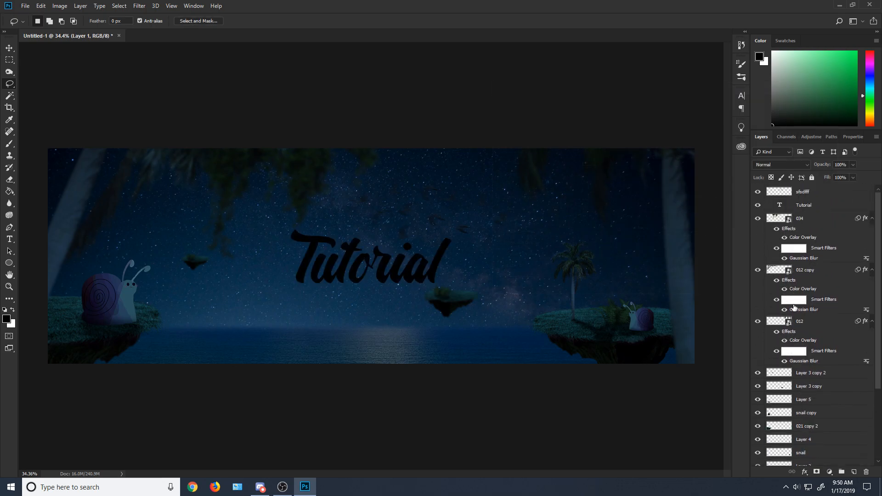
Step: Add a Gradient Overlay to the "Tutorial" text layer and set the gradient's first color stop to dark blue 00254a
{"action": "left_click", "coordinate": [781, 207]}
{"action": "right_click", "coordinate": [803, 208]}
{"action": "left_click", "coordinate": [717, 86]}
{"action": "left_click", "coordinate": [515, 246]}
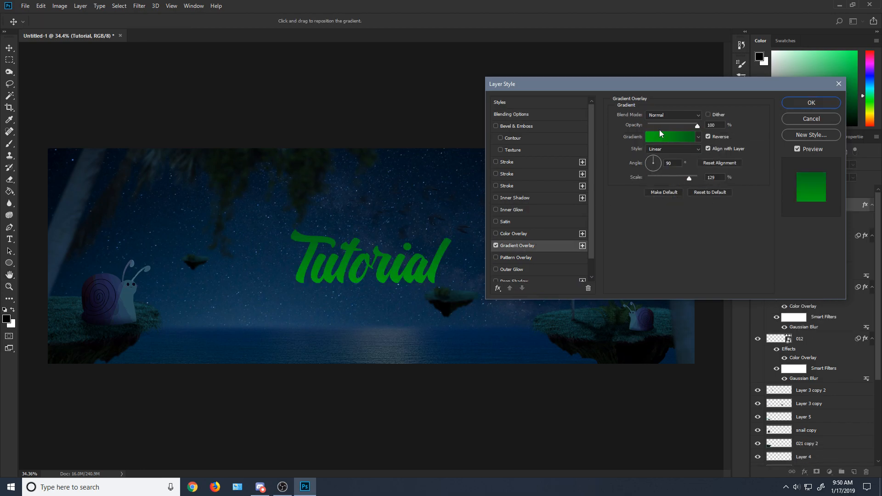
{"action": "left_click", "coordinate": [668, 137]}
{"action": "left_click", "coordinate": [636, 158]}
{"action": "double_click", "coordinate": [580, 305]}
{"action": "left_click", "coordinate": [417, 340]}
{"action": "left_click_drag", "start_coordinate": [712, 275], "coordinate": [758, 258]}
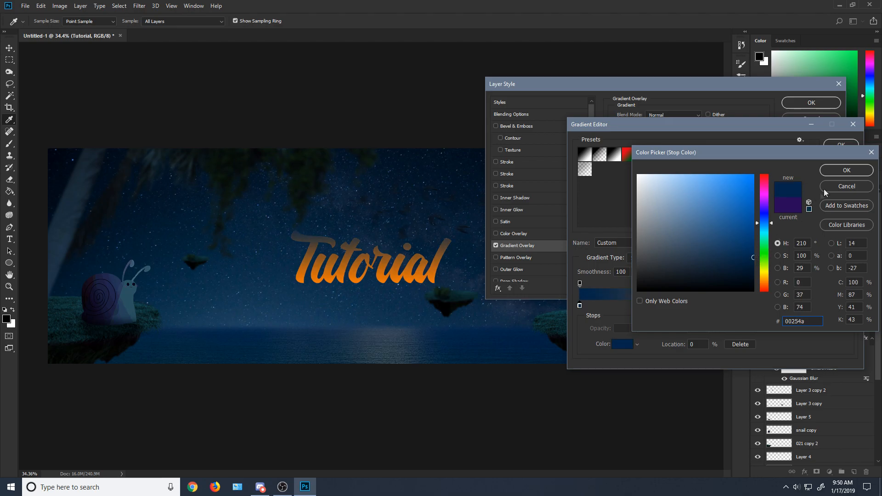
{"action": "left_click", "coordinate": [840, 169]}
Step: Set the gradient's end color stop to light blue 3e9ff9 and accept the edited gradient
{"action": "double_click", "coordinate": [849, 307]}
{"action": "left_click_drag", "start_coordinate": [723, 242], "coordinate": [710, 181]}
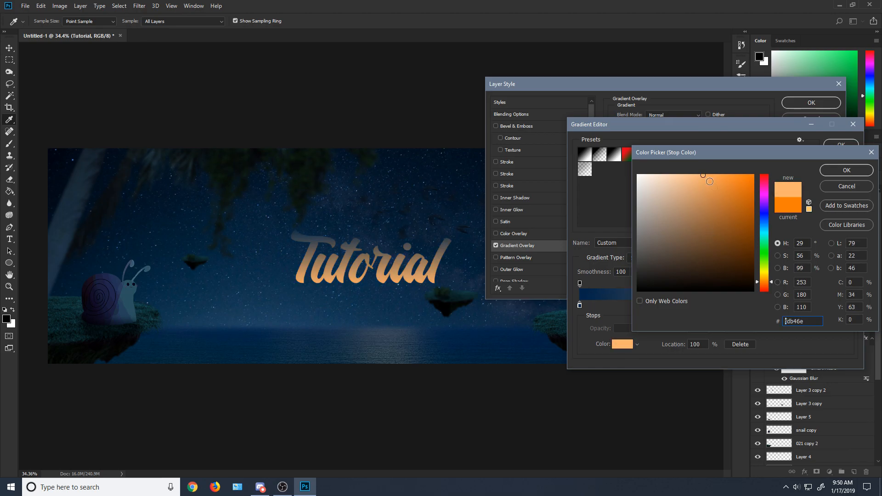
{"action": "mouse_move", "coordinate": [771, 240]}
{"action": "left_mouse_down"}
{"action": "mouse_move", "coordinate": [747, 202]}
{"action": "mouse_move", "coordinate": [753, 187]}
{"action": "left_mouse_up"}
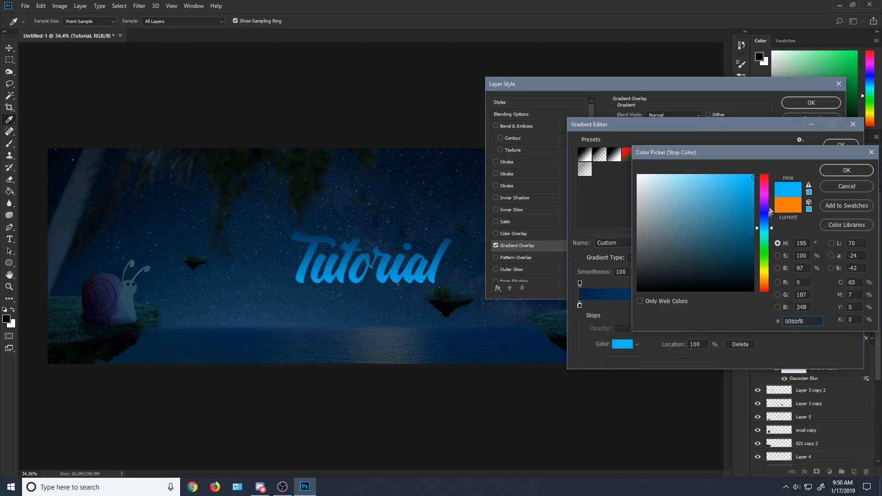
{"action": "left_click", "coordinate": [765, 224]}
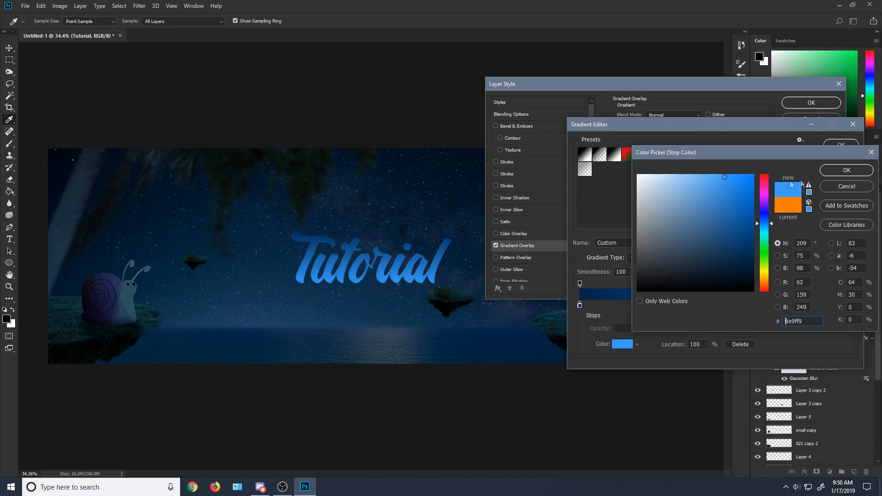
{"action": "left_click", "coordinate": [839, 170]}
{"action": "left_click", "coordinate": [836, 148]}
Step: Turn off Reverse for the text's Gradient Overlay, set its scale to 112%, and apply the layer style
{"action": "left_click", "coordinate": [708, 136]}
{"action": "mouse_move", "coordinate": [689, 179]}
{"action": "left_mouse_down"}
{"action": "mouse_move", "coordinate": [661, 178]}
{"action": "mouse_move", "coordinate": [683, 177]}
{"action": "left_mouse_up"}
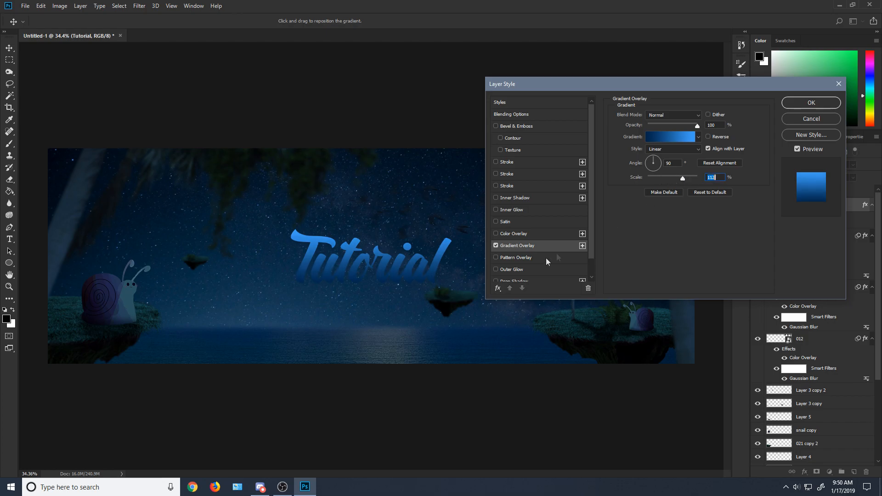
{"action": "scroll", "coordinate": [547, 261], "scroll_direction": "down", "scroll_amount": 1}
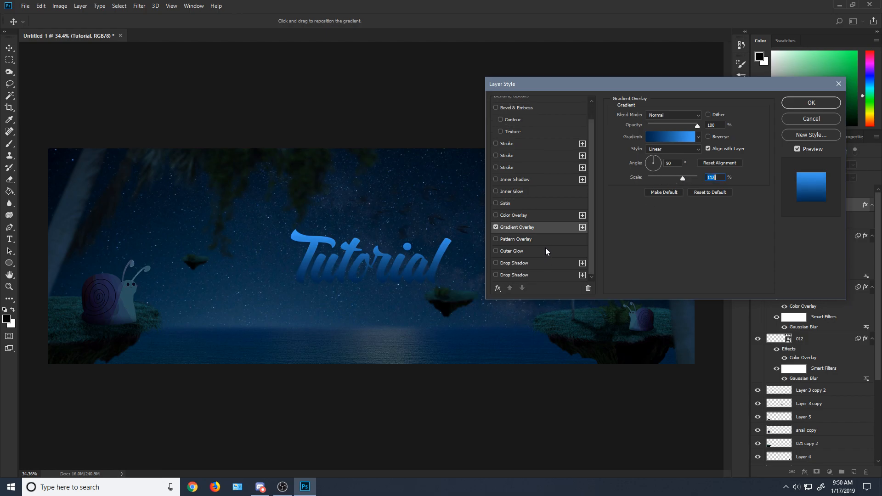
{"action": "left_click", "coordinate": [801, 103]}
Step: Rasterize the layer style of the "Tutorial" text layer
{"action": "key", "text": "l"}
{"action": "right_click", "coordinate": [835, 202]}
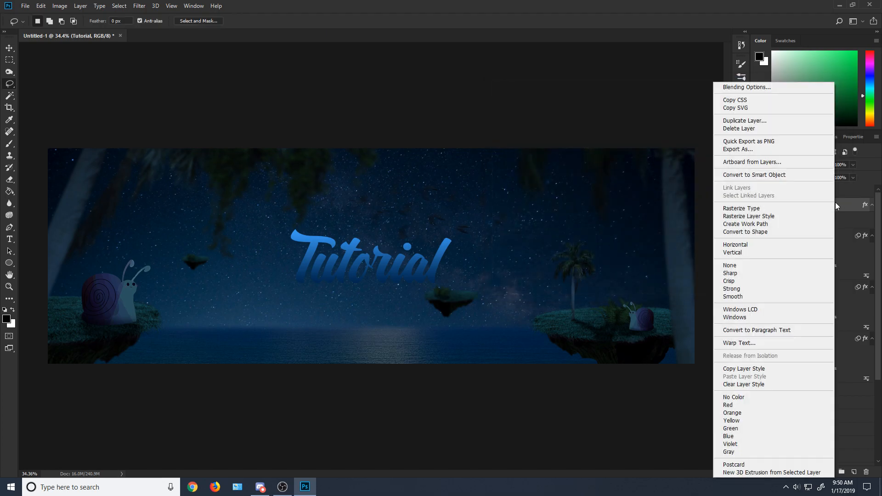
{"action": "left_click", "coordinate": [782, 217]}
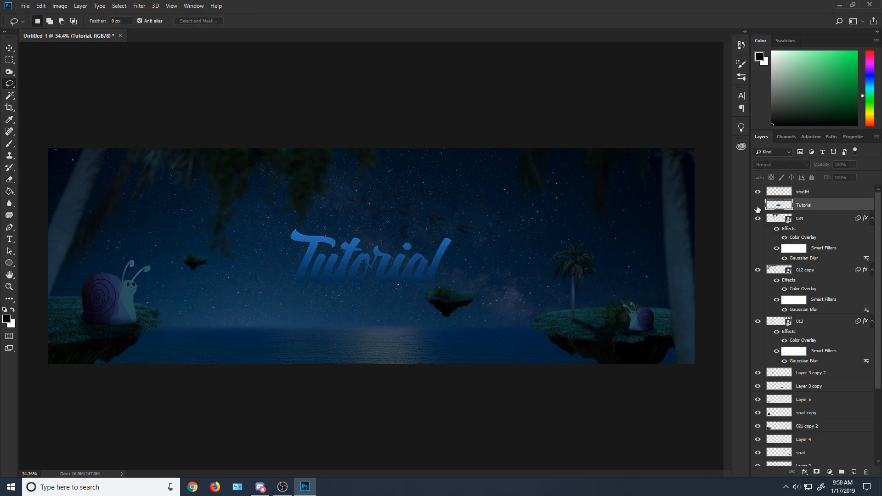
{"action": "scroll", "coordinate": [390, 276], "scroll_direction": "up", "scroll_amount": 5}
{"action": "key", "text": "t"}
{"action": "left_click", "coordinate": [344, 248]}
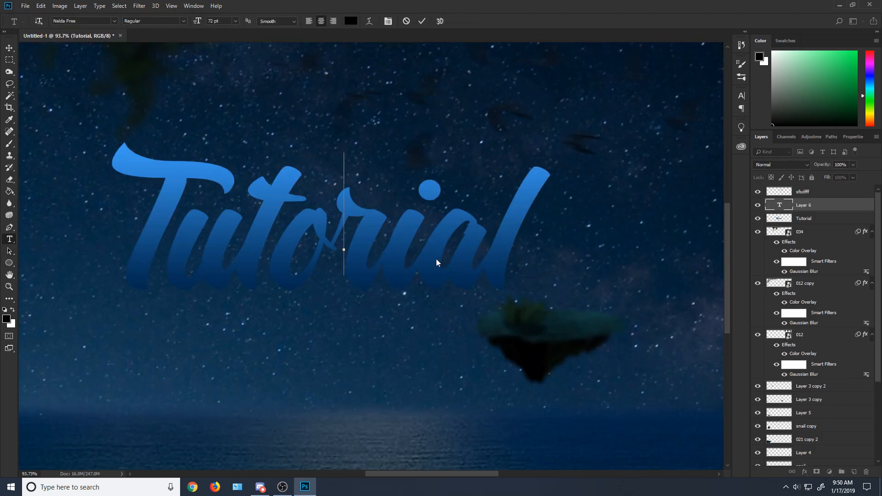
{"action": "type", "text": "dasdada"}
{"action": "left_click", "coordinate": [9, 60]}
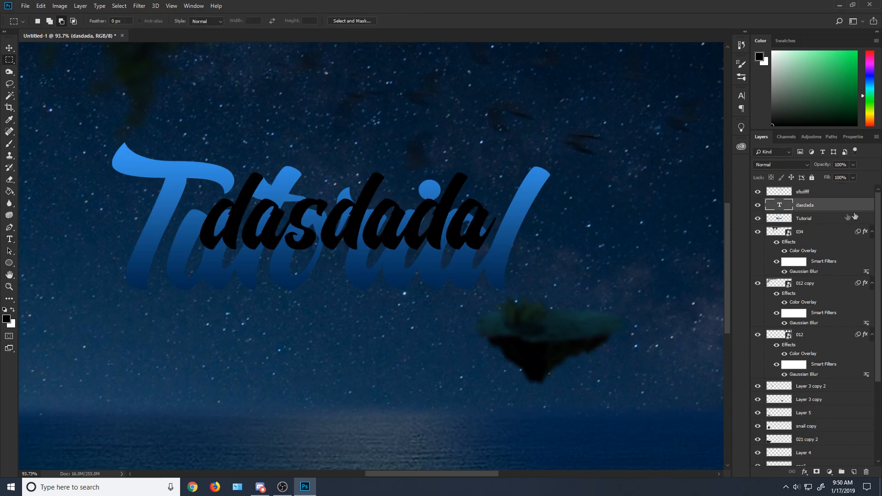
{"action": "key", "text": "Delete"}
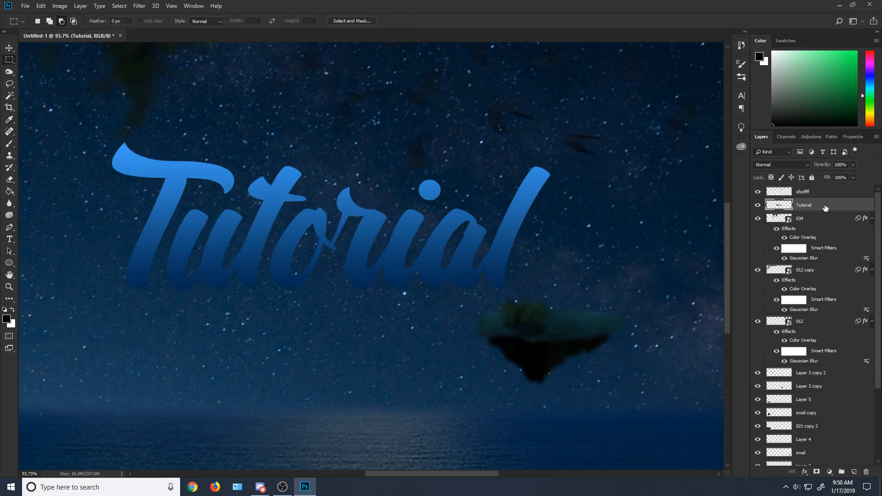
Step: Add a Drop Shadow to the "Tutorial" layer with 100% opacity, 27 px distance and 0 px size
{"action": "right_click", "coordinate": [813, 209]}
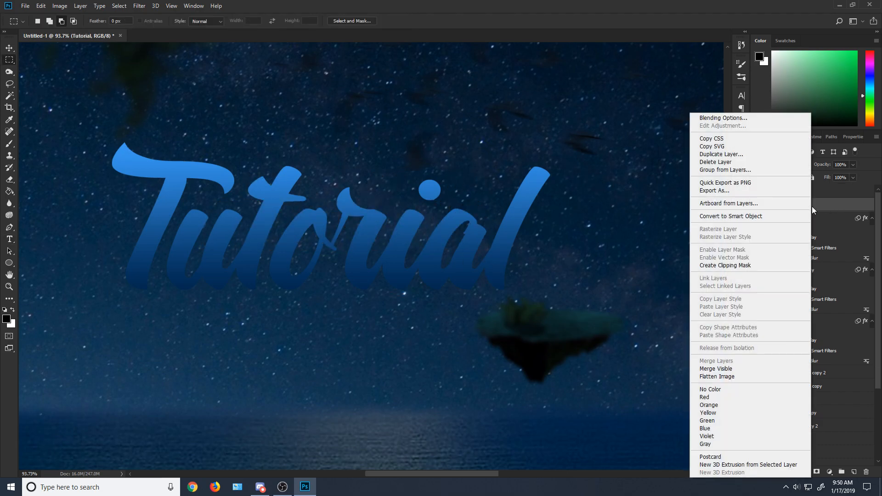
{"action": "left_click", "coordinate": [779, 121]}
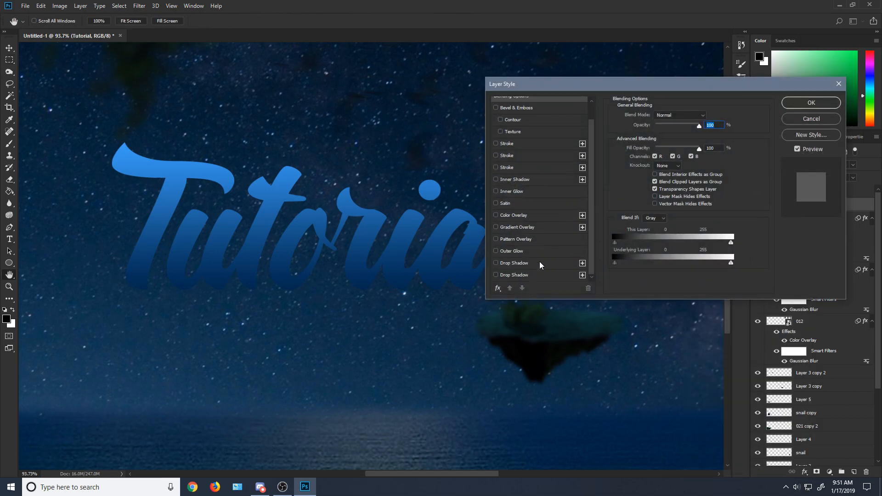
{"action": "left_click", "coordinate": [540, 264]}
{"action": "left_click_drag", "start_coordinate": [679, 130], "coordinate": [742, 141]}
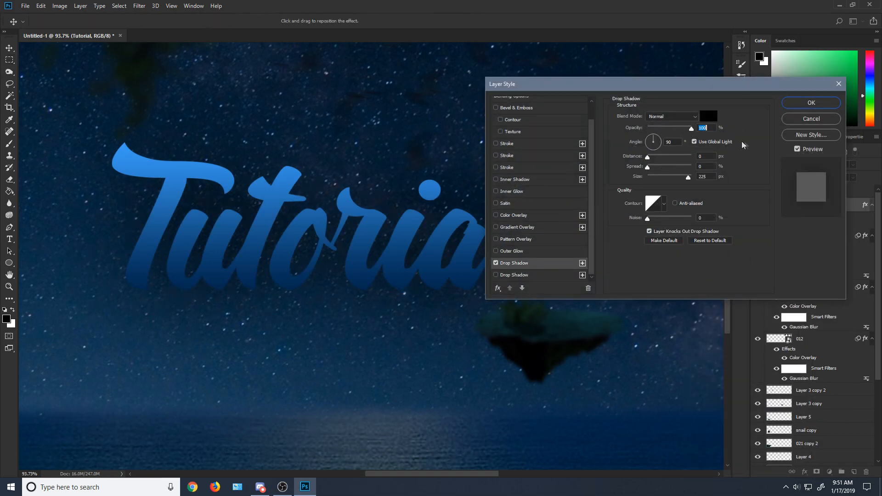
{"action": "left_click_drag", "start_coordinate": [688, 180], "coordinate": [663, 156]}
{"action": "left_click_drag", "start_coordinate": [673, 142], "coordinate": [661, 160]}
Step: Change the drop shadow color of the "Tutorial" layer to a very dark navy blue
{"action": "left_click", "coordinate": [708, 117]}
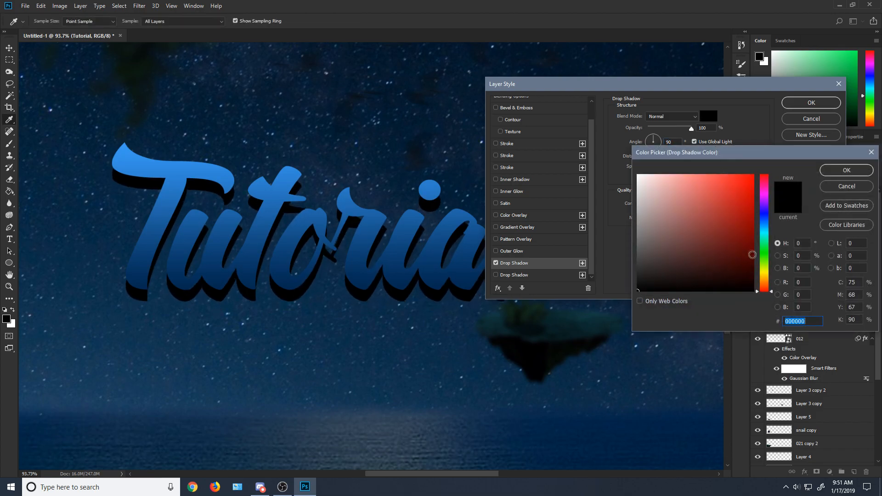
{"action": "left_click", "coordinate": [767, 210]}
{"action": "left_click_drag", "start_coordinate": [751, 262], "coordinate": [765, 262]}
{"action": "left_click", "coordinate": [732, 258]}
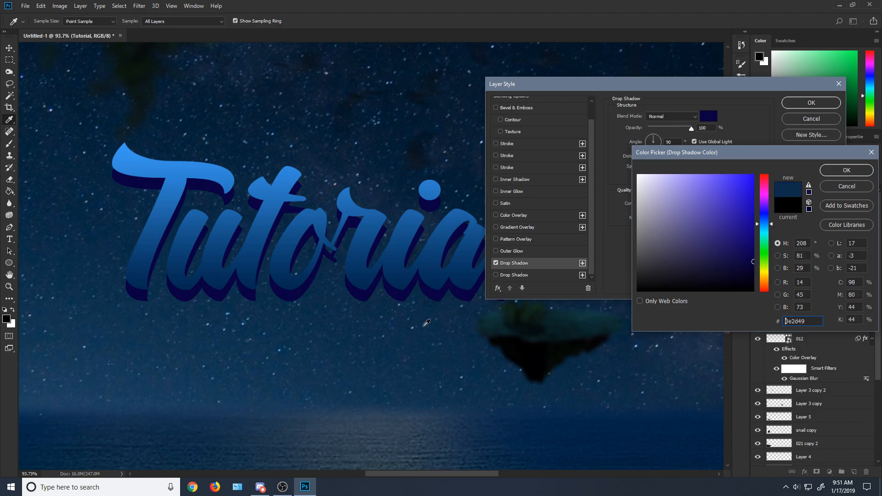
{"action": "left_click", "coordinate": [763, 224]}
{"action": "left_click_drag", "start_coordinate": [764, 278], "coordinate": [756, 273]}
{"action": "left_click", "coordinate": [764, 276]}
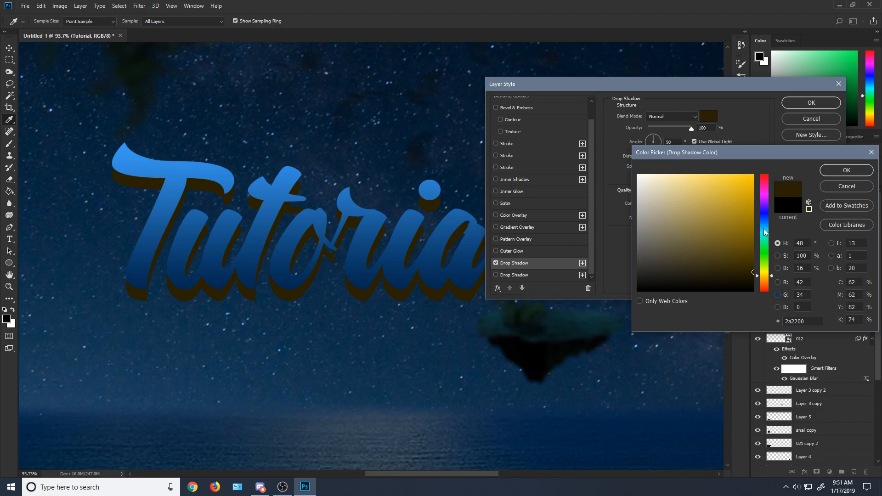
{"action": "left_click", "coordinate": [765, 217]}
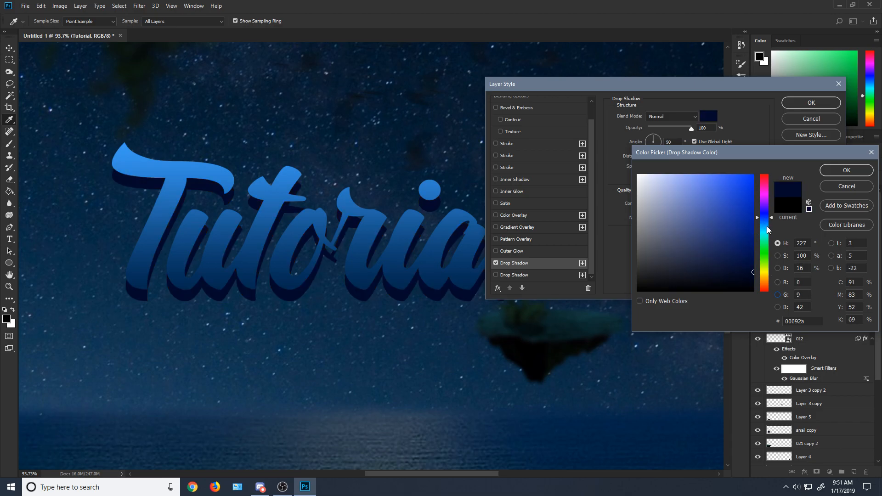
{"action": "left_click", "coordinate": [765, 224]}
{"action": "left_click_drag", "start_coordinate": [746, 279], "coordinate": [757, 278]}
{"action": "left_click", "coordinate": [839, 171]}
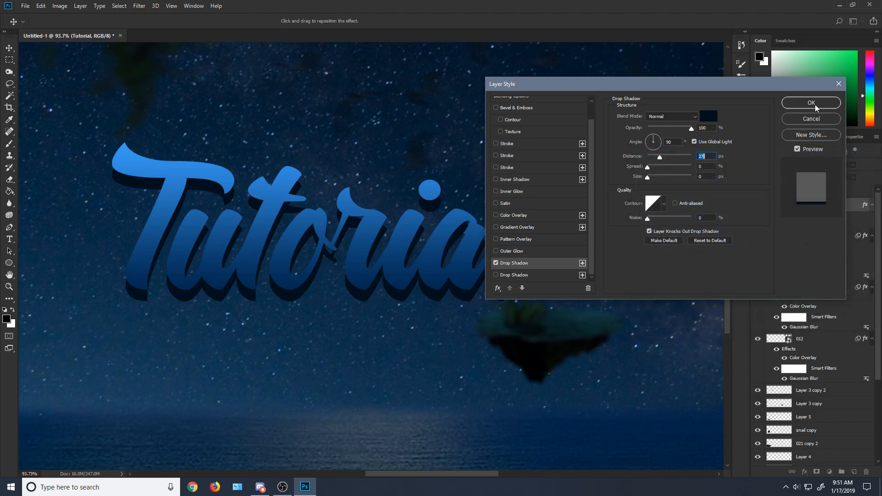
Step: Apply the drop shadow and rasterize the layer style of the "Tutorial" layer
{"action": "left_click", "coordinate": [815, 103]}
{"action": "scroll", "coordinate": [566, 224], "scroll_direction": "down", "scroll_amount": 9}
{"action": "key", "text": "ctrl+0"}
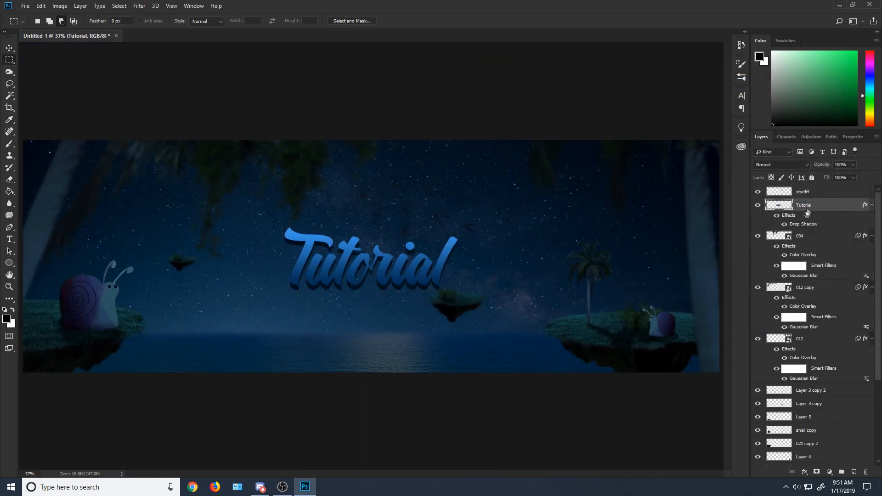
{"action": "right_click", "coordinate": [808, 205]}
{"action": "left_click", "coordinate": [744, 237]}
Step: Add an Inner Shadow to the "Tutorial" layer in Color Dodge mode with color ffffff, 0 px distance and 65 px size
{"action": "right_click", "coordinate": [809, 205]}
{"action": "left_click", "coordinate": [722, 118]}
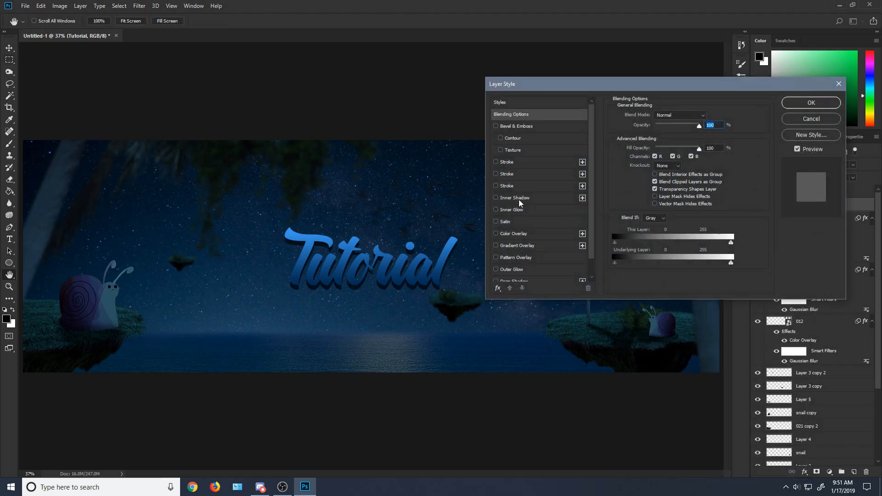
{"action": "left_click", "coordinate": [519, 200]}
{"action": "left_click_drag", "start_coordinate": [661, 177], "coordinate": [661, 178]}
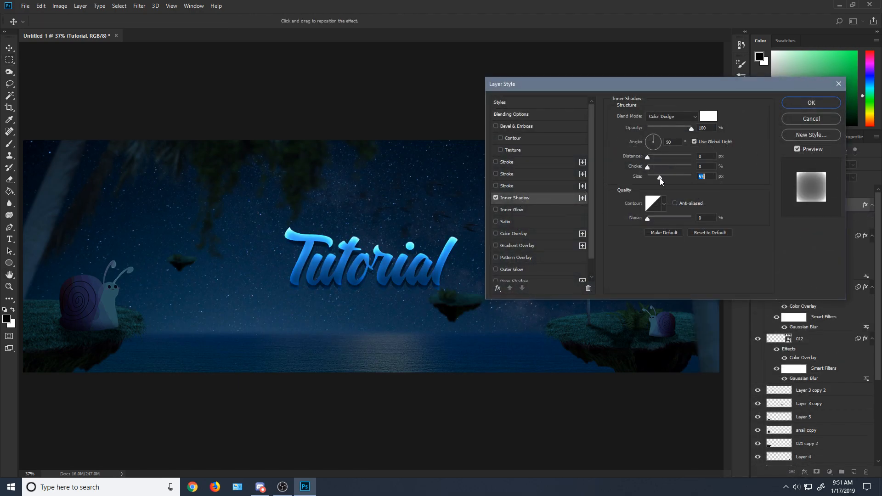
{"action": "left_click", "coordinate": [685, 116]}
{"action": "left_click", "coordinate": [708, 116]}
{"action": "type", "text": "ffffff"}
{"action": "left_click", "coordinate": [846, 170]}
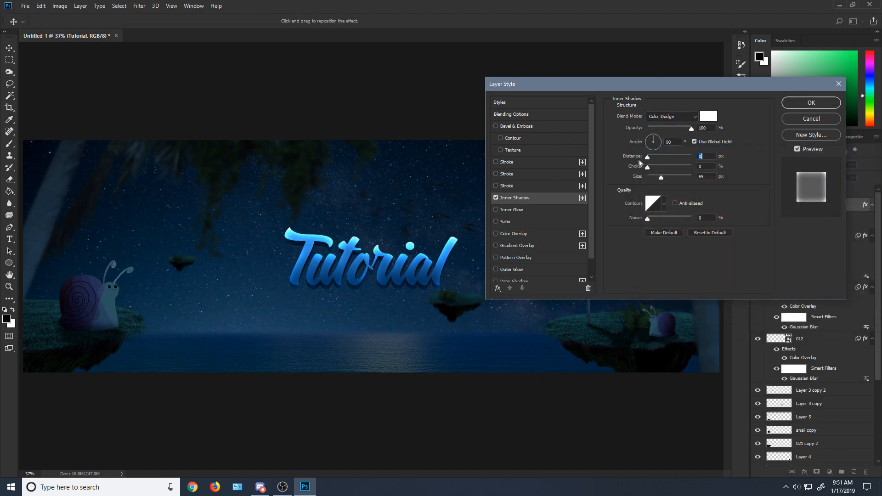
Step: Fine-tune the inner shadow's size and lower its opacity for a softer highlight
{"action": "mouse_move", "coordinate": [648, 167]}
{"action": "left_mouse_down"}
{"action": "mouse_move", "coordinate": [660, 167]}
{"action": "mouse_move", "coordinate": [648, 167]}
{"action": "mouse_move", "coordinate": [660, 177]}
{"action": "left_mouse_up"}
{"action": "left_click_drag", "start_coordinate": [659, 178], "coordinate": [660, 177]}
{"action": "left_click_drag", "start_coordinate": [668, 129], "coordinate": [676, 126]}
Step: Apply the inner shadow and rasterize it into the "Tutorial" layer
{"action": "left_click", "coordinate": [811, 103]}
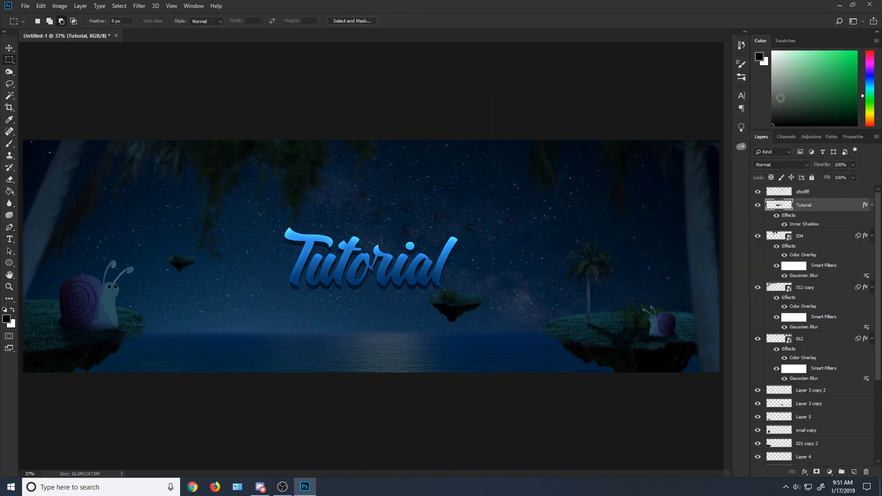
{"action": "right_click", "coordinate": [806, 210]}
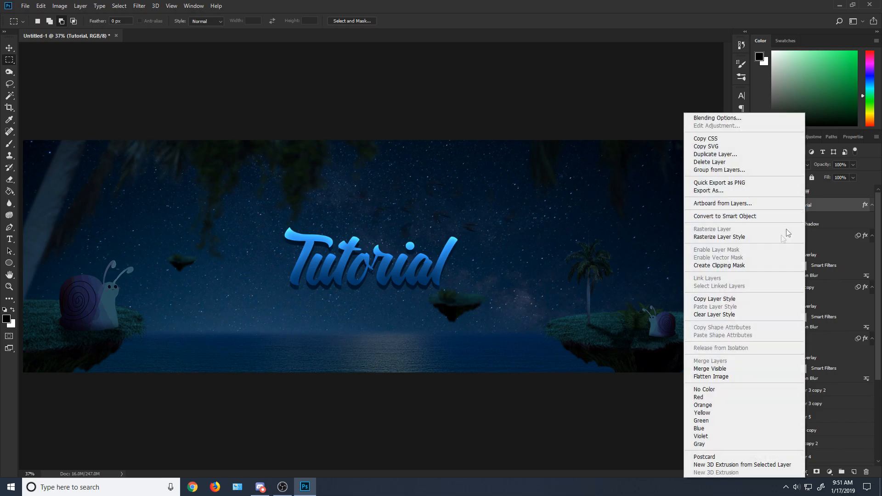
{"action": "left_click", "coordinate": [739, 236]}
Step: Add a soft Drop Shadow to the "Tutorial" layer with 36% opacity, 0 px distance and 81 px size
{"action": "right_click", "coordinate": [825, 210]}
{"action": "left_click", "coordinate": [731, 118]}
{"action": "left_click", "coordinate": [521, 267]}
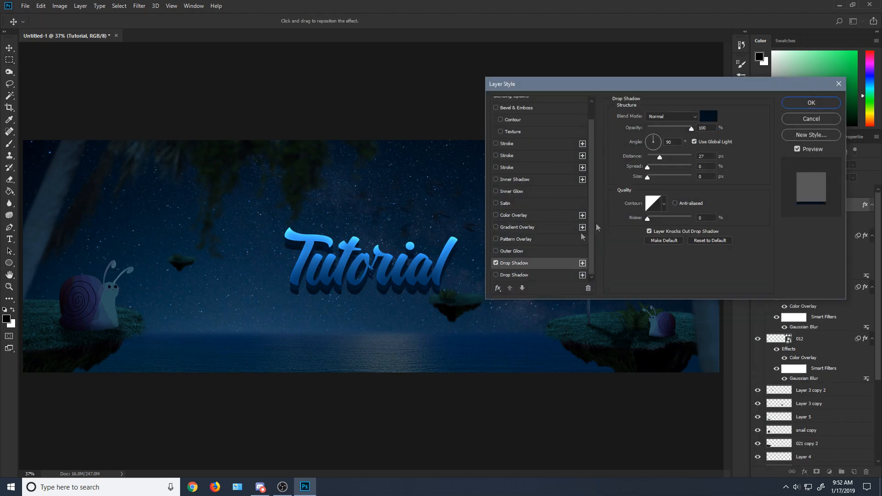
{"action": "left_click_drag", "start_coordinate": [667, 158], "coordinate": [651, 156]}
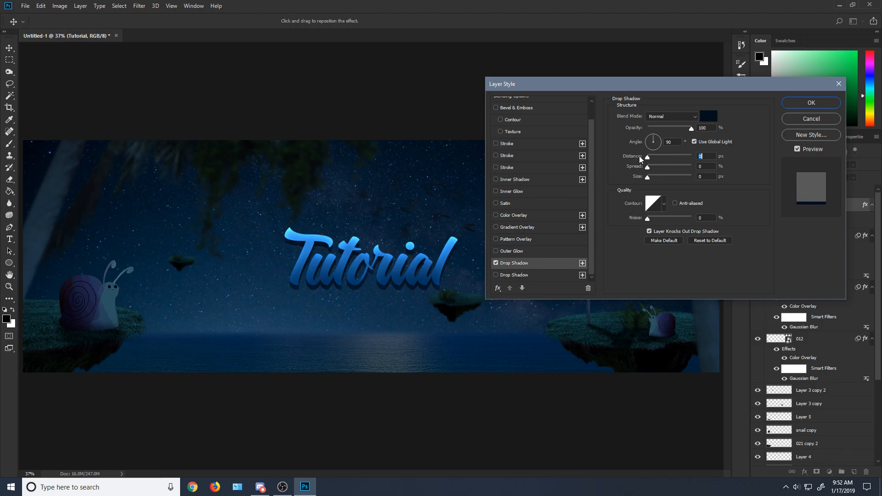
{"action": "left_click_drag", "start_coordinate": [655, 178], "coordinate": [658, 178]}
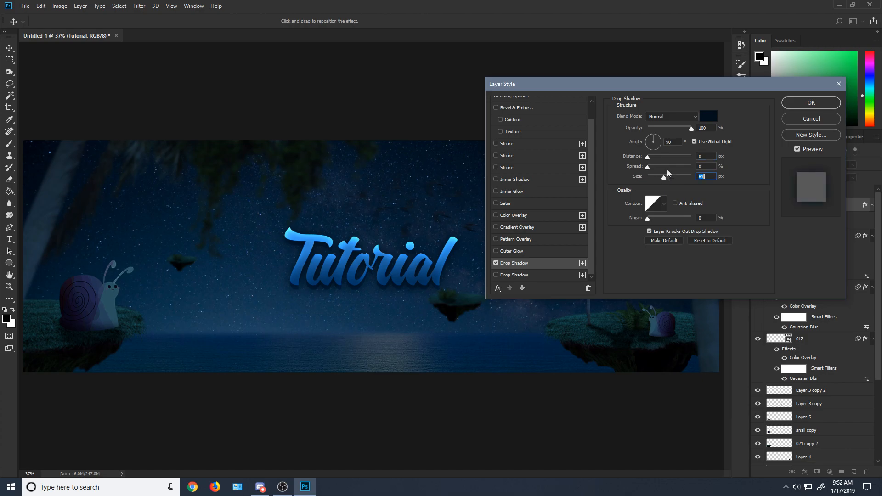
{"action": "left_click_drag", "start_coordinate": [674, 128], "coordinate": [657, 130]}
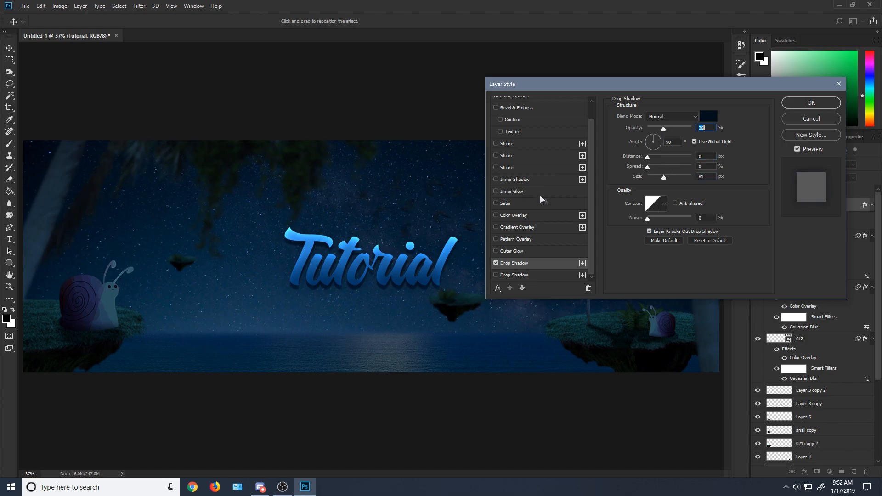
Step: Set the soft drop shadow's color to black 000000 and apply the layer style
{"action": "left_click", "coordinate": [708, 116]}
{"action": "mouse_move", "coordinate": [679, 270]}
{"action": "left_mouse_down"}
{"action": "mouse_move", "coordinate": [754, 184]}
{"action": "mouse_move", "coordinate": [786, 177]}
{"action": "left_mouse_up"}
{"action": "left_click_drag", "start_coordinate": [761, 236], "coordinate": [816, 313]}
{"action": "left_click_drag", "start_coordinate": [751, 288], "coordinate": [776, 298]}
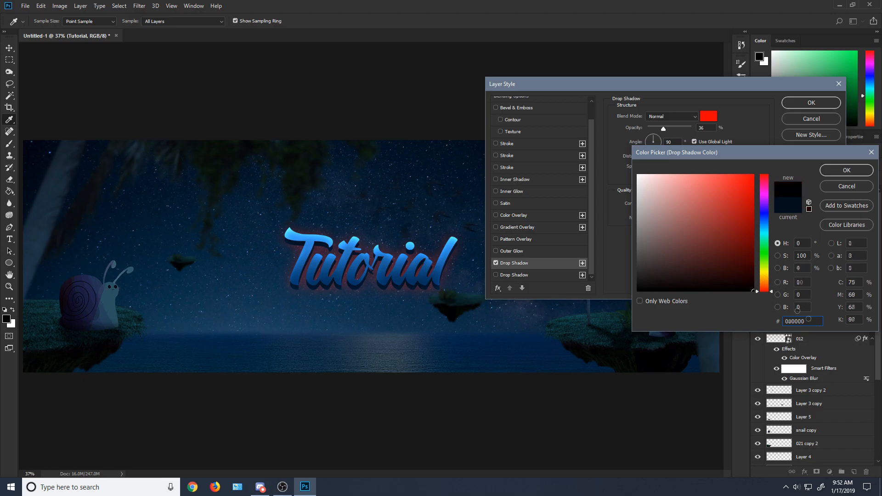
{"action": "left_click", "coordinate": [847, 170]}
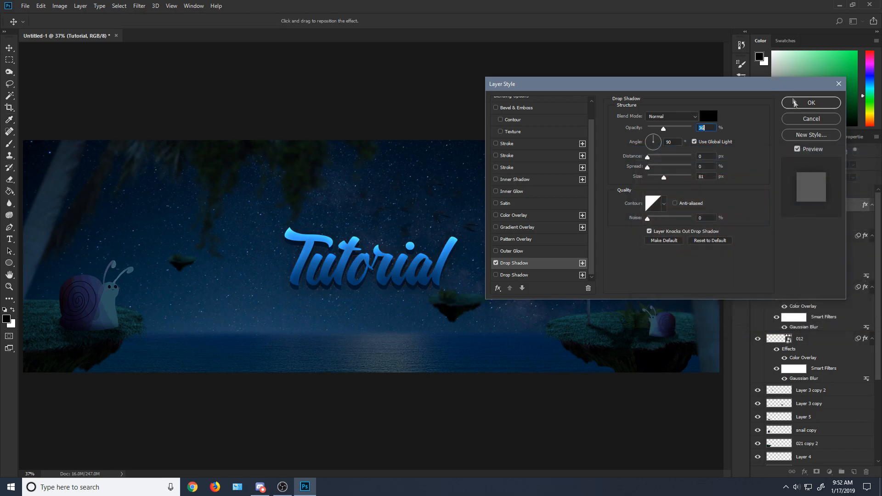
{"action": "left_click", "coordinate": [811, 102]}
{"action": "key", "text": "m"}
{"action": "scroll", "coordinate": [423, 221], "scroll_direction": "down", "scroll_amount": 1}
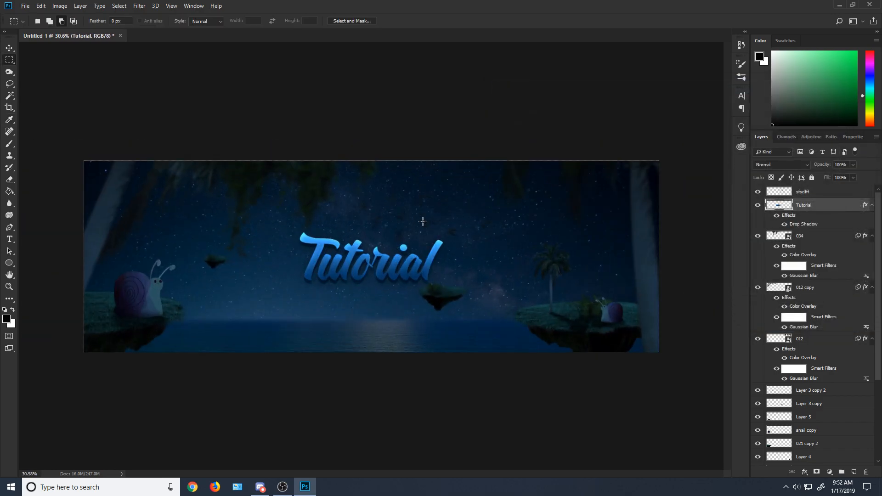
{"action": "scroll", "coordinate": [441, 179], "scroll_direction": "up", "scroll_amount": 1}
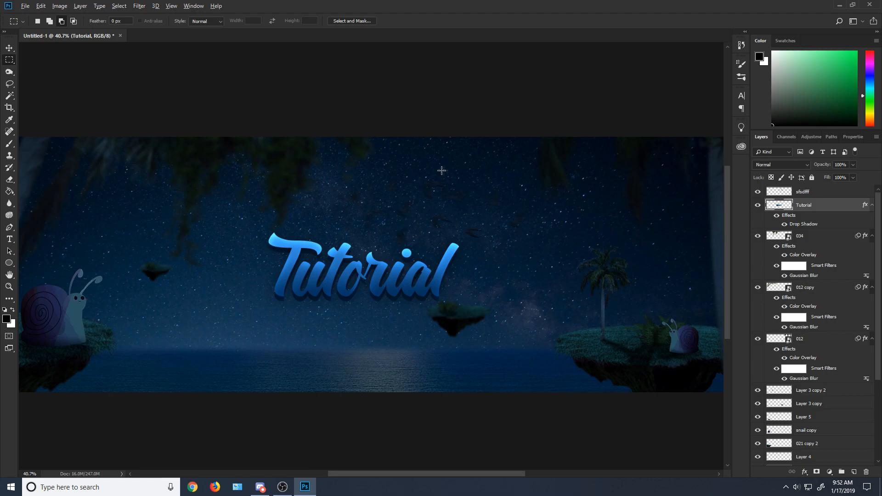
{"action": "scroll", "coordinate": [442, 170], "scroll_direction": "down", "scroll_amount": 1}
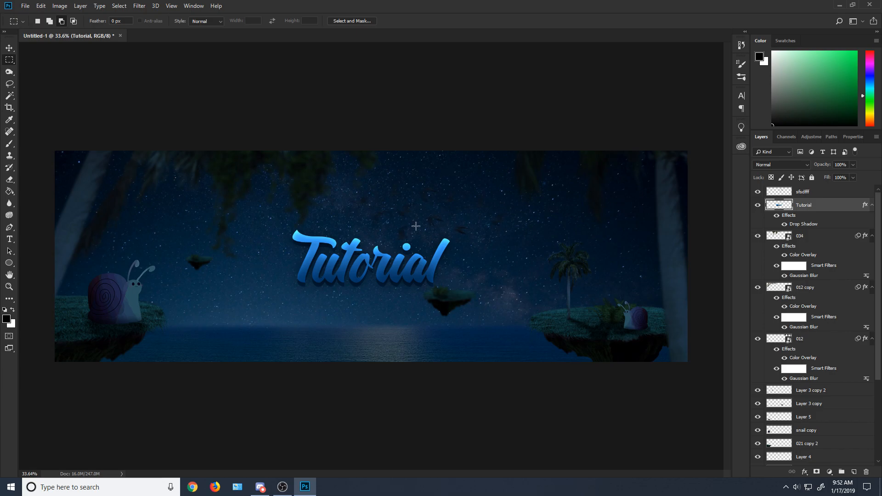
Step: Select the topmost layer, "sfsdfff", in the layer stack
{"action": "left_click", "coordinate": [802, 193]}
{"action": "scroll", "coordinate": [803, 203], "scroll_direction": "down", "scroll_amount": 5}
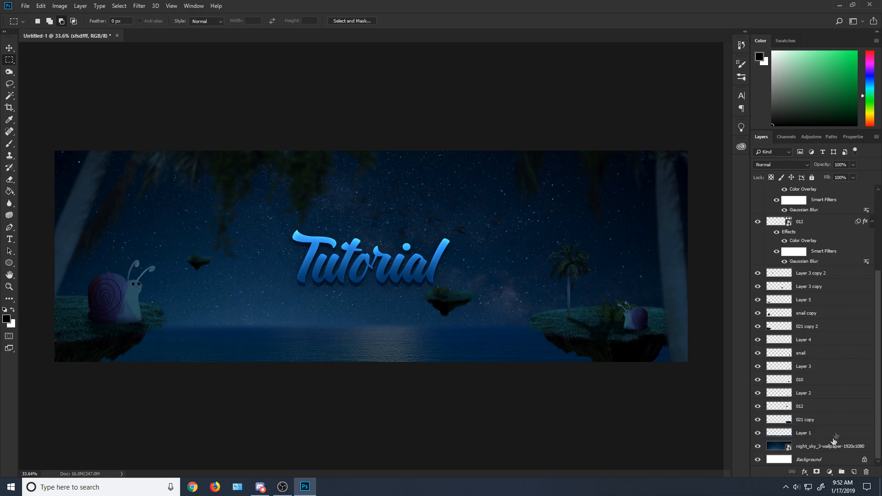
Step: Rasterize the layer styles of all layers from the night-sky wallpaper up to "sfsdfff", and reselect "sfsdfff"
{"action": "left_click", "coordinate": [829, 450]}
{"action": "scroll", "coordinate": [816, 390], "scroll_direction": "up", "scroll_amount": 3}
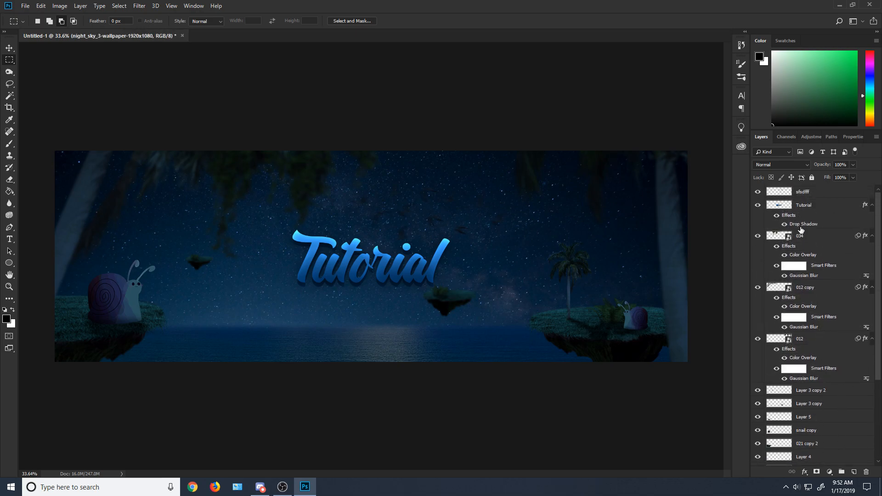
{"action": "left_click", "coordinate": [802, 189], "text": "shift"}
{"action": "right_click", "coordinate": [802, 189]}
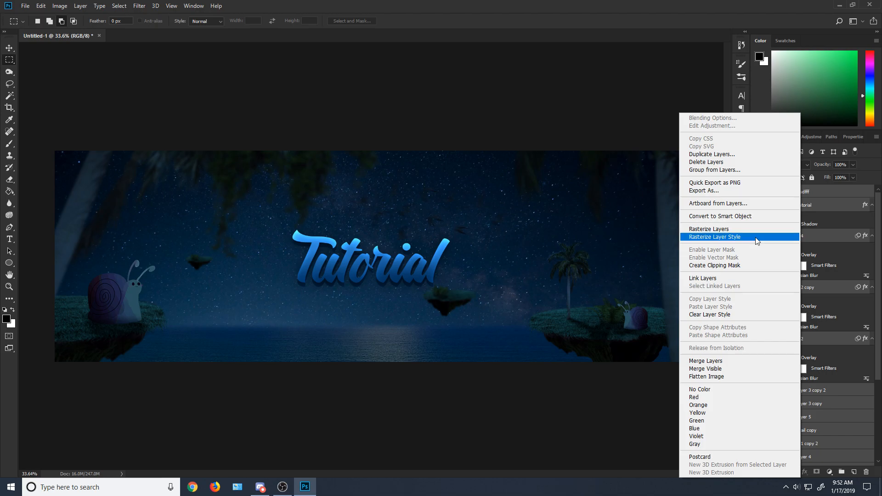
{"action": "left_click", "coordinate": [757, 237]}
{"action": "left_click", "coordinate": [781, 191]}
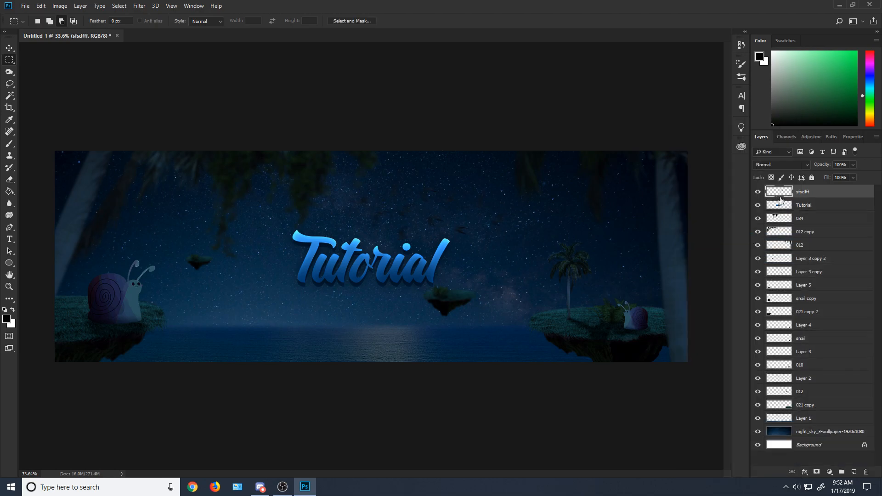
Step: Compare the banner with and without the "Tutorial" and "sfsdfff" layers and inspect the whole composition at different magnifications
{"action": "left_click", "coordinate": [758, 205]}
{"action": "left_click", "coordinate": [758, 205]}
{"action": "left_click", "coordinate": [758, 191]}
{"action": "left_click", "coordinate": [759, 194]}
{"action": "scroll", "coordinate": [797, 285], "scroll_direction": "down", "scroll_amount": 8}
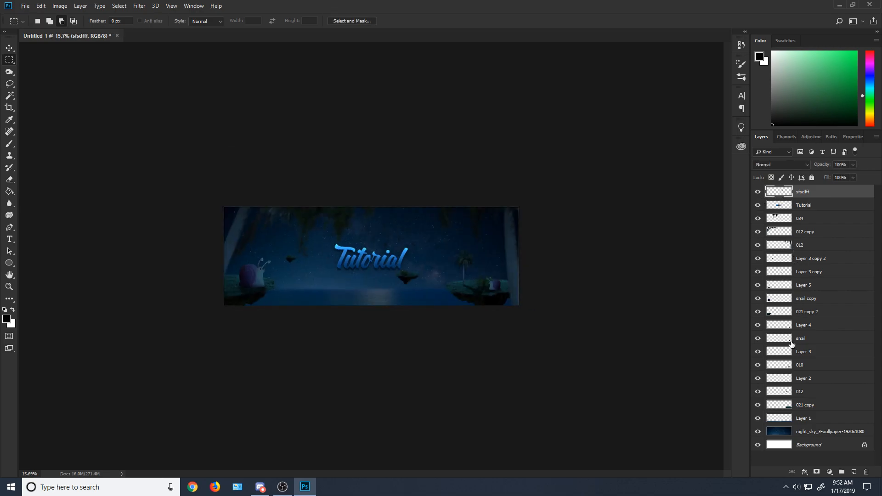
{"action": "scroll", "coordinate": [416, 220], "scroll_direction": "up", "scroll_amount": 7}
{"action": "scroll", "coordinate": [416, 220], "scroll_direction": "up", "scroll_amount": 3}
{"action": "scroll", "coordinate": [333, 396], "scroll_direction": "down", "scroll_amount": 1}
{"action": "scroll", "coordinate": [228, 437], "scroll_direction": "up", "scroll_amount": 1}
{"action": "scroll", "coordinate": [211, 444], "scroll_direction": "down", "scroll_amount": 1}
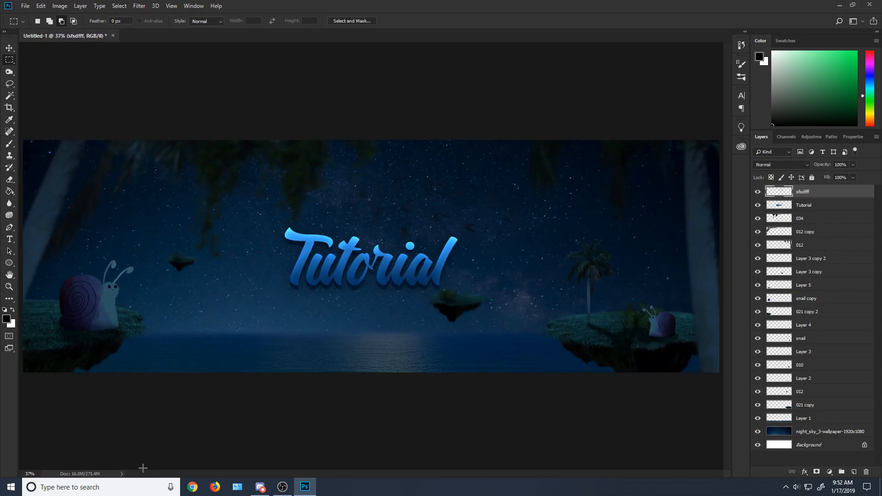
{"action": "left_click", "coordinate": [10, 487]}
{"action": "left_click", "coordinate": [498, 260]}
{"action": "left_click", "coordinate": [830, 472]}
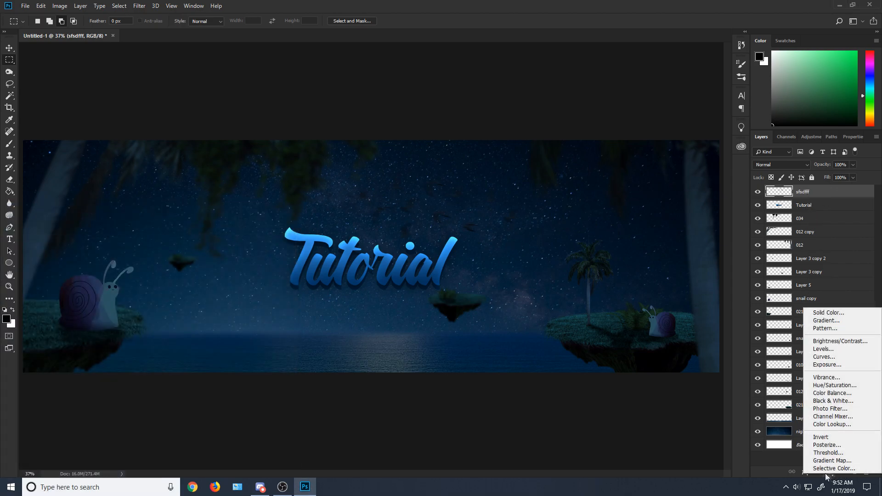
{"action": "left_click", "coordinate": [765, 458]}
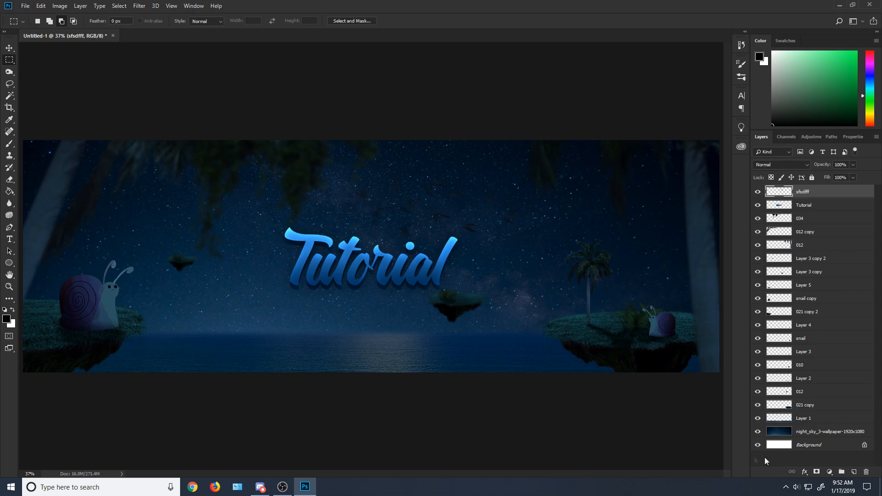
Step: Add an Exposure adjustment layer above "sfsdfff" and open its settings
{"action": "left_click", "coordinate": [829, 472]}
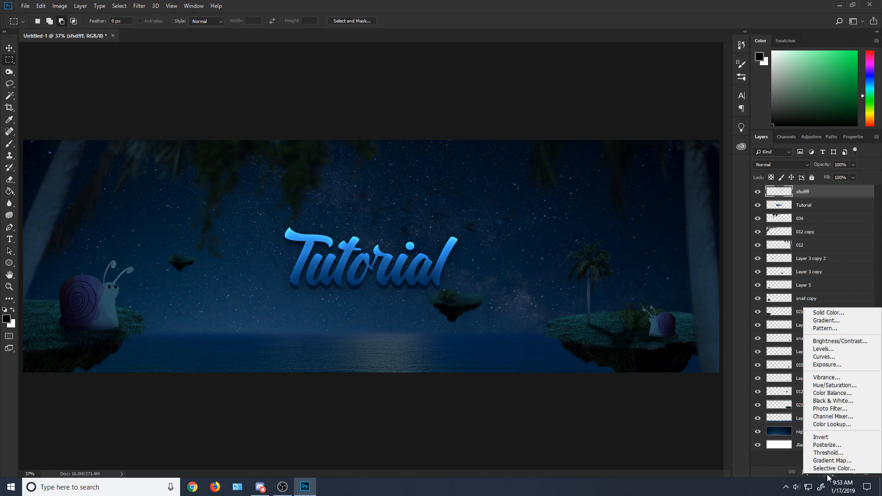
{"action": "left_click", "coordinate": [836, 365]}
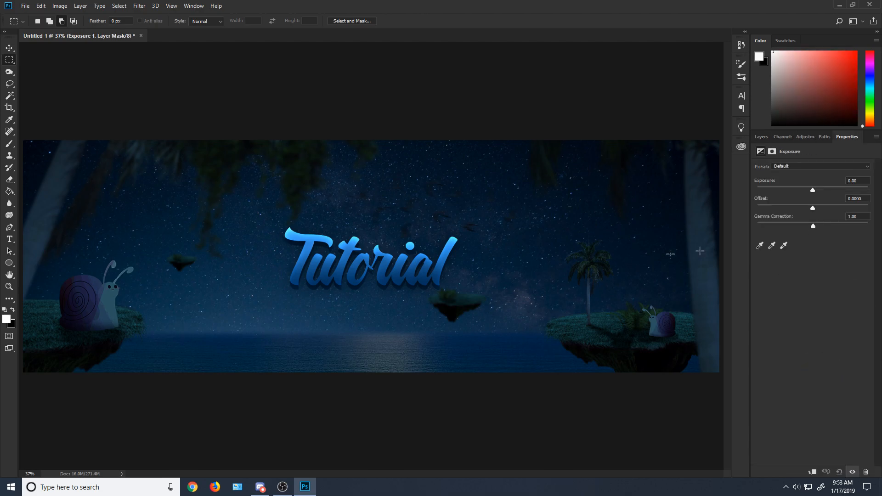
{"action": "left_click", "coordinate": [762, 137]}
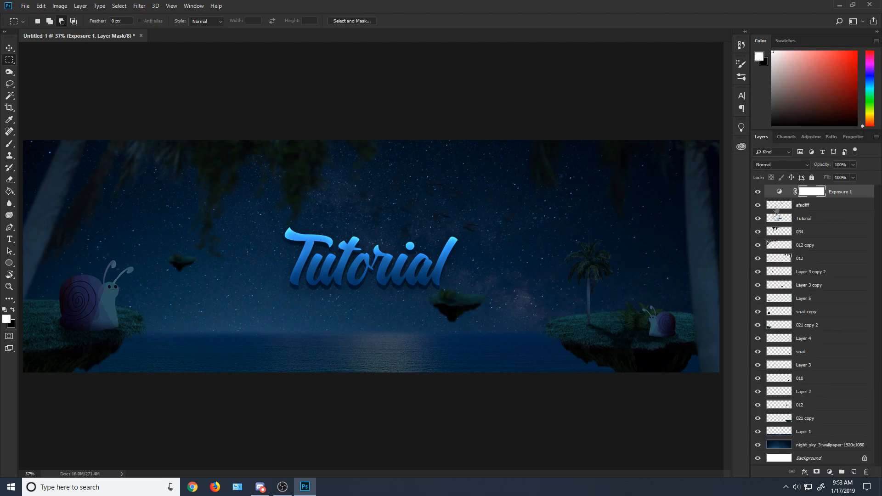
{"action": "double_click", "coordinate": [778, 192]}
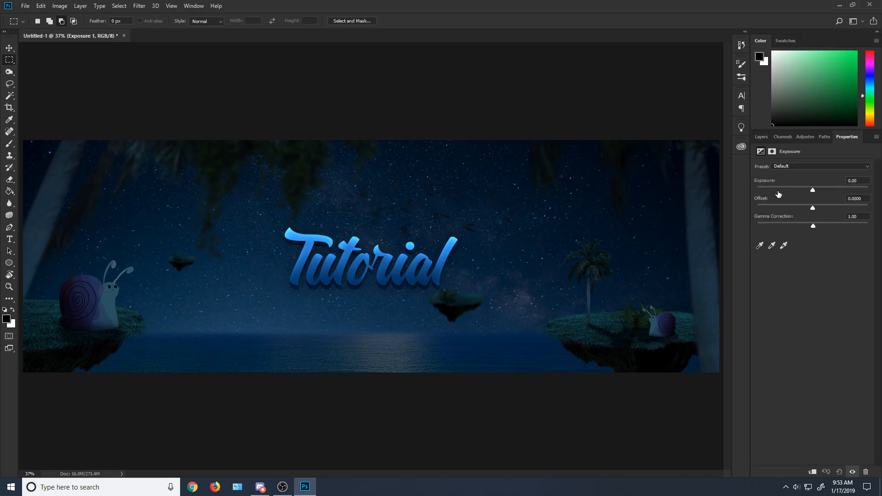
Step: Raise the adjustment layer's exposure to +1.19 and try small changes to its offset and gamma correction
{"action": "mouse_move", "coordinate": [813, 190]}
{"action": "left_mouse_down"}
{"action": "mouse_move", "coordinate": [828, 190]}
{"action": "mouse_move", "coordinate": [813, 206]}
{"action": "left_mouse_up"}
{"action": "left_click_drag", "start_coordinate": [814, 205], "coordinate": [822, 224]}
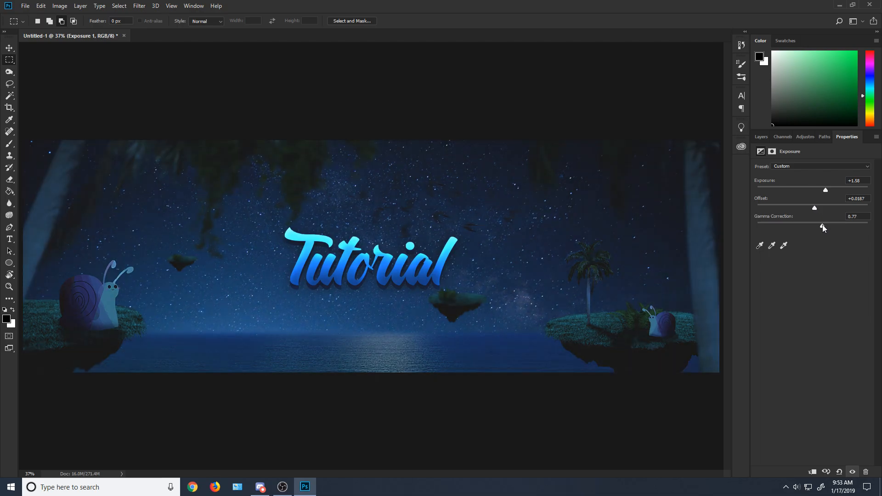
{"action": "left_click_drag", "start_coordinate": [821, 192], "coordinate": [819, 189]}
{"action": "left_click_drag", "start_coordinate": [822, 226], "coordinate": [816, 227]}
{"action": "left_click_drag", "start_coordinate": [817, 191], "coordinate": [823, 192]}
Step: Set the Exposure adjustment's gamma correction to 1 and its offset to 0
{"action": "left_click_drag", "start_coordinate": [859, 217], "coordinate": [834, 219]}
{"action": "type", "text": "0"}
{"action": "key", "text": "Return"}
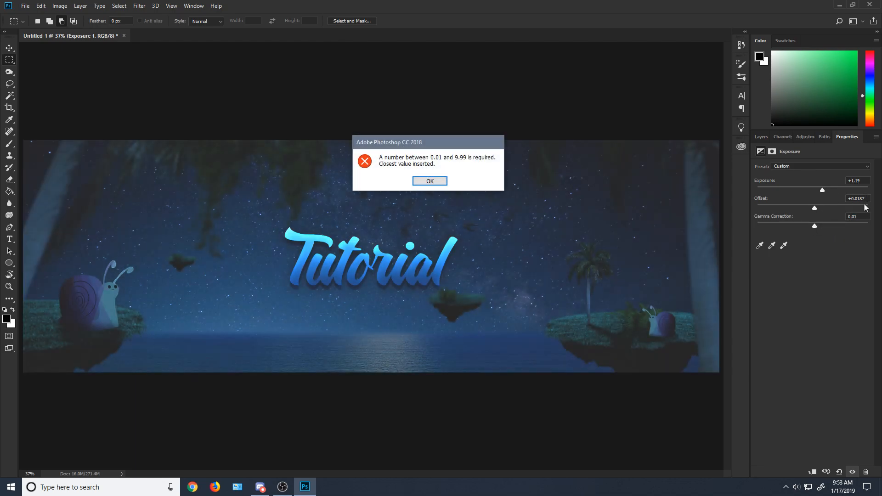
{"action": "left_click", "coordinate": [444, 183]}
{"action": "type", "text": "1"}
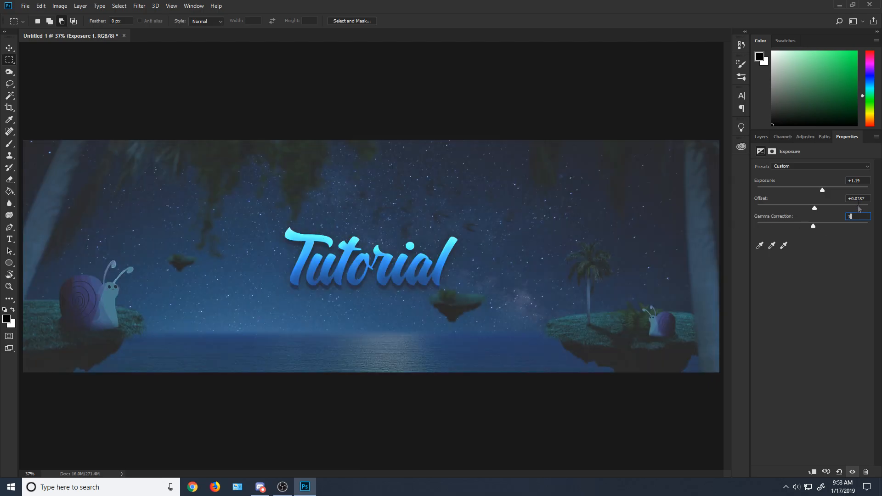
{"action": "key", "text": "shift+Tab"}
{"action": "type", "text": "0"}
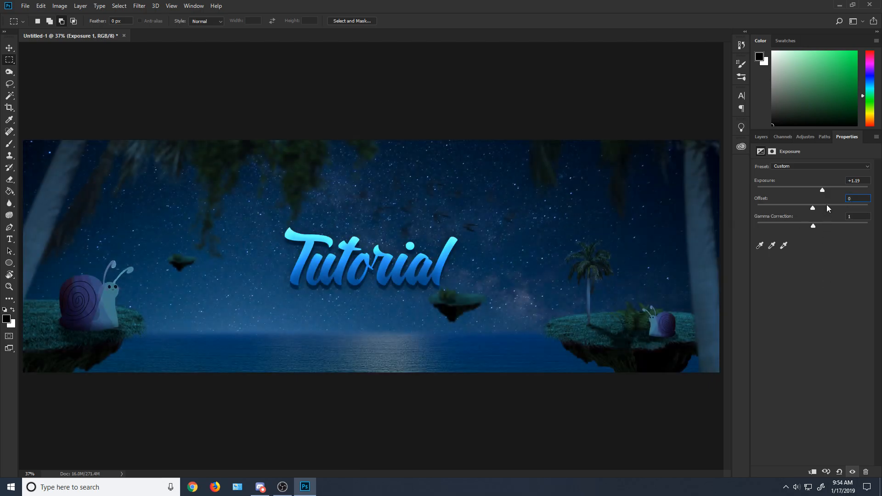
Step: Add a Curves adjustment layer above "Exposure 1", lower the curve's white end and shape it with shadow and midtone points
{"action": "left_click", "coordinate": [761, 137]}
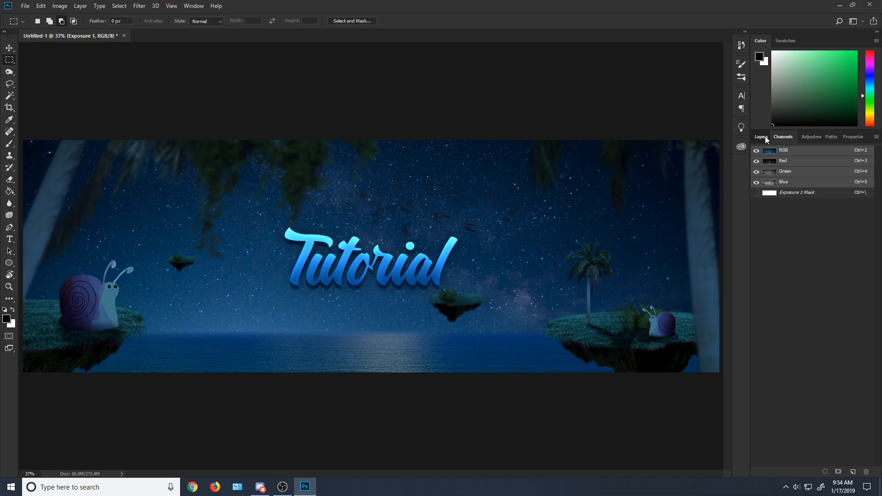
{"action": "left_click", "coordinate": [830, 471]}
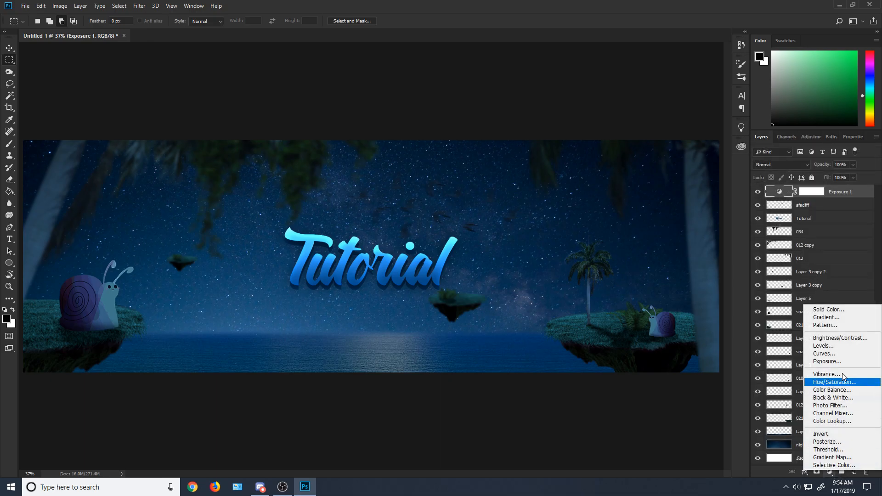
{"action": "left_click", "coordinate": [827, 353]}
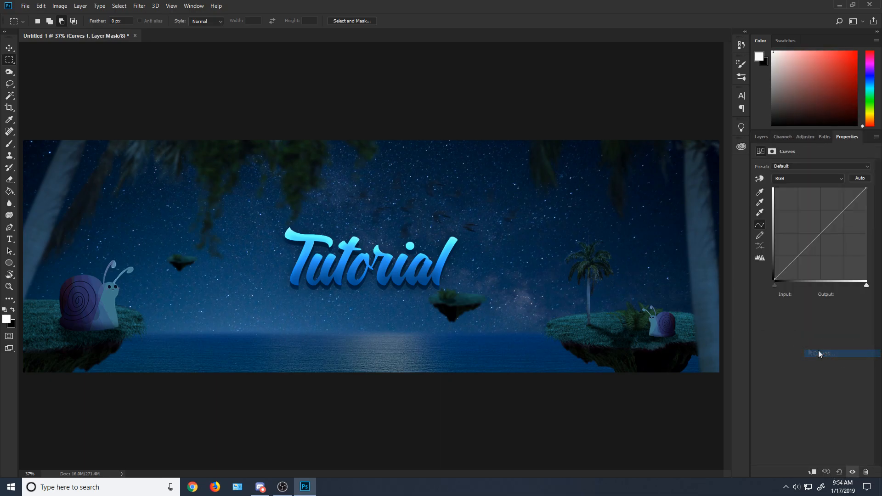
{"action": "left_click", "coordinate": [798, 260]}
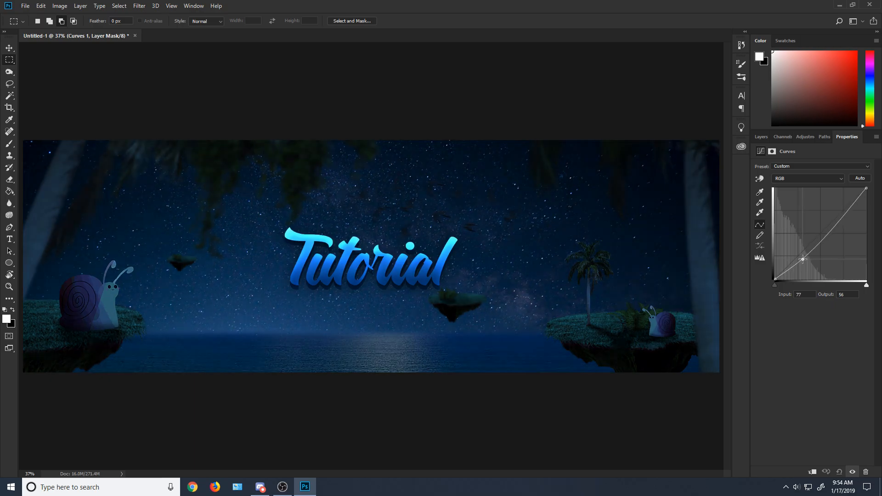
{"action": "left_click_drag", "start_coordinate": [867, 190], "coordinate": [876, 210]}
{"action": "left_click_drag", "start_coordinate": [826, 238], "coordinate": [798, 259]}
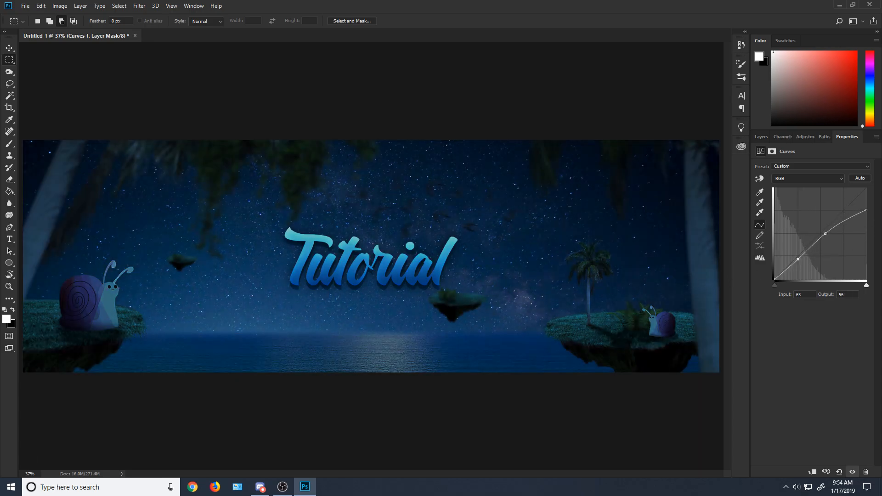
Step: Refine the RGB curve by raising its white end and midtones and moving the black point to input 17, output 10
{"action": "left_click_drag", "start_coordinate": [866, 210], "coordinate": [865, 204]}
{"action": "left_click_drag", "start_coordinate": [799, 260], "coordinate": [825, 231]}
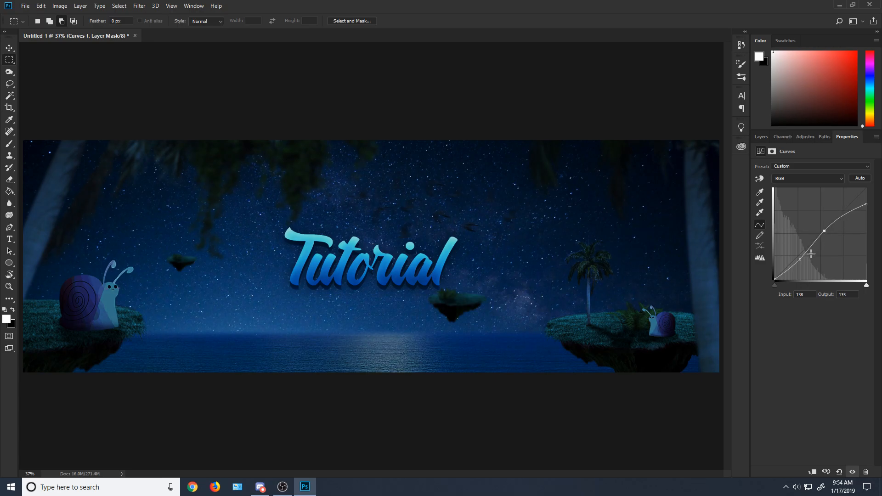
{"action": "left_click_drag", "start_coordinate": [800, 260], "coordinate": [821, 228]}
{"action": "left_click_drag", "start_coordinate": [866, 205], "coordinate": [865, 193]}
{"action": "left_click_drag", "start_coordinate": [776, 280], "coordinate": [780, 272]}
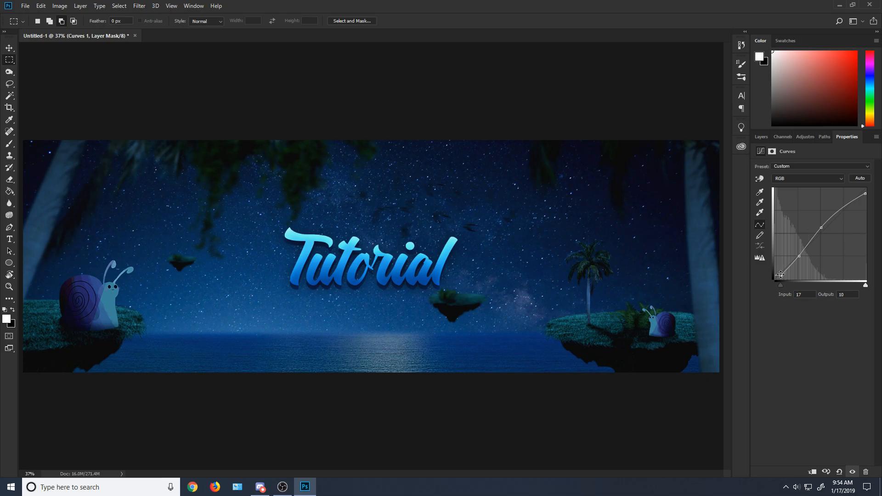
{"action": "left_click", "coordinate": [761, 137]}
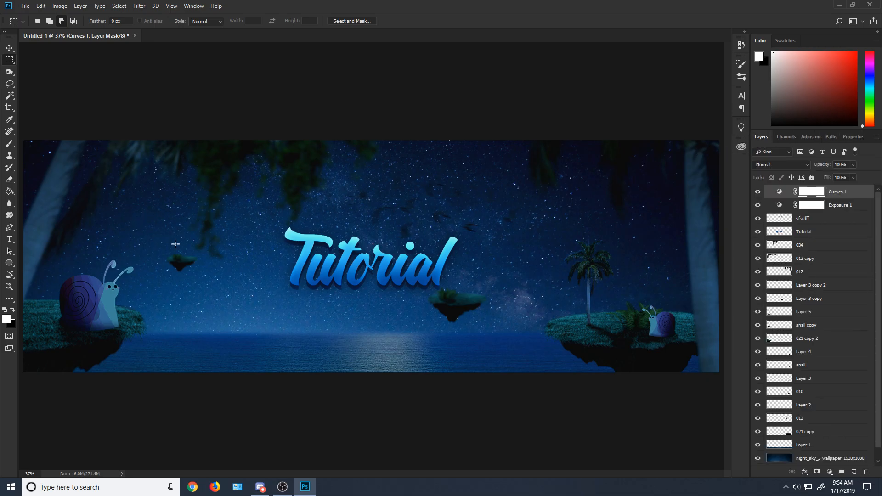
Step: Try duplicating the layers from "sfsdfff" down to "Layer 1" and merging the copies into one layer
{"action": "left_click", "coordinate": [803, 208]}
{"action": "left_click", "coordinate": [802, 197]}
{"action": "left_click", "coordinate": [799, 226]}
{"action": "left_click", "coordinate": [800, 220]}
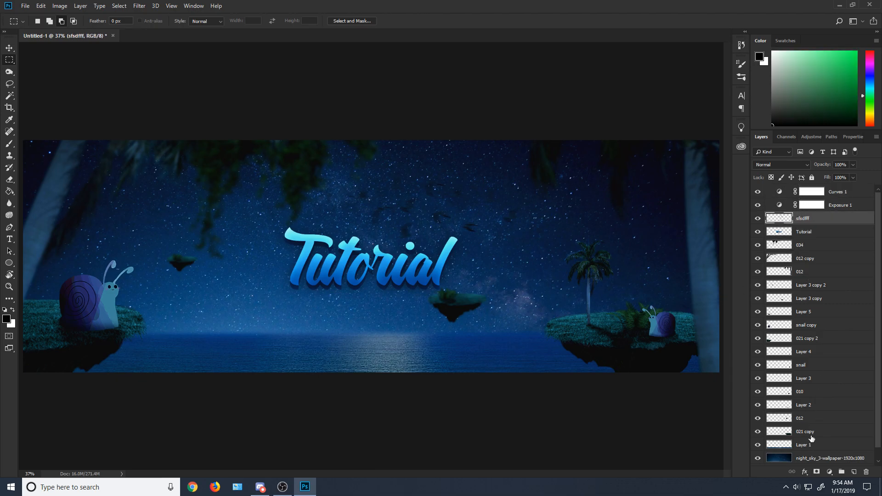
{"action": "left_click", "coordinate": [800, 446], "text": "shift"}
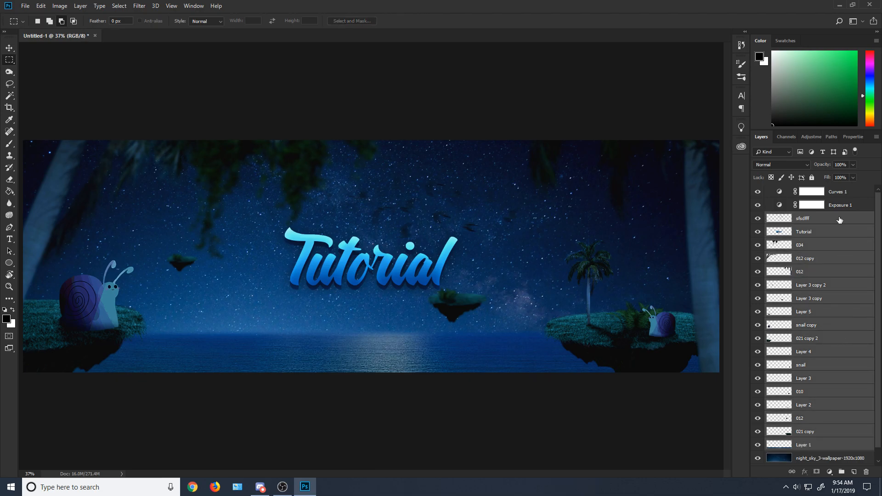
{"action": "right_click", "coordinate": [839, 220]}
{"action": "left_click", "coordinate": [768, 155]}
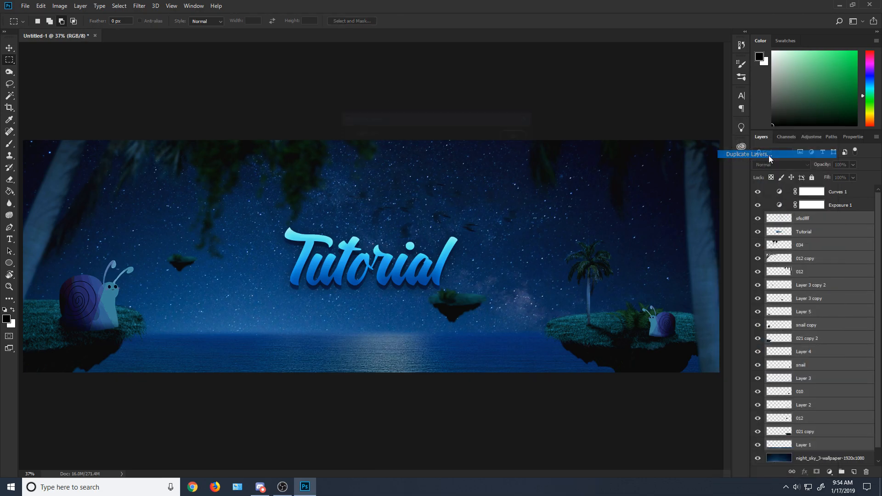
{"action": "left_click", "coordinate": [517, 136]}
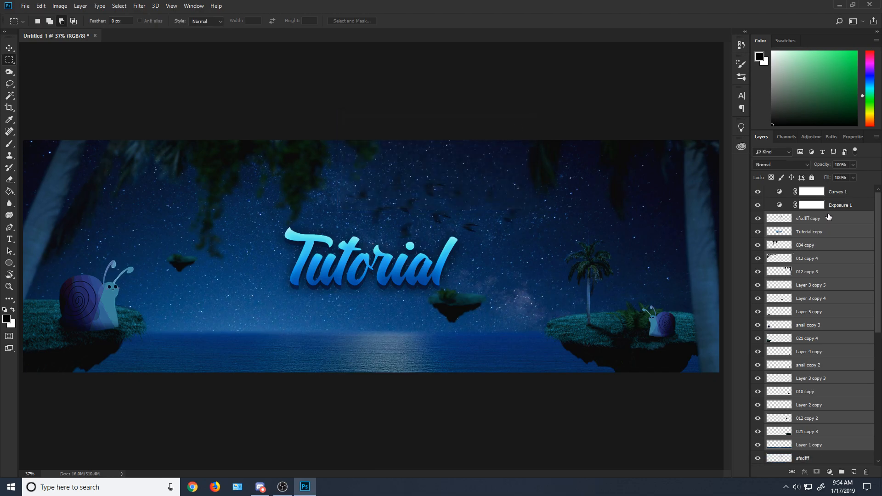
{"action": "right_click", "coordinate": [829, 217]}
{"action": "left_click", "coordinate": [799, 360]}
{"action": "left_click_drag", "start_coordinate": [806, 221], "coordinate": [811, 187]}
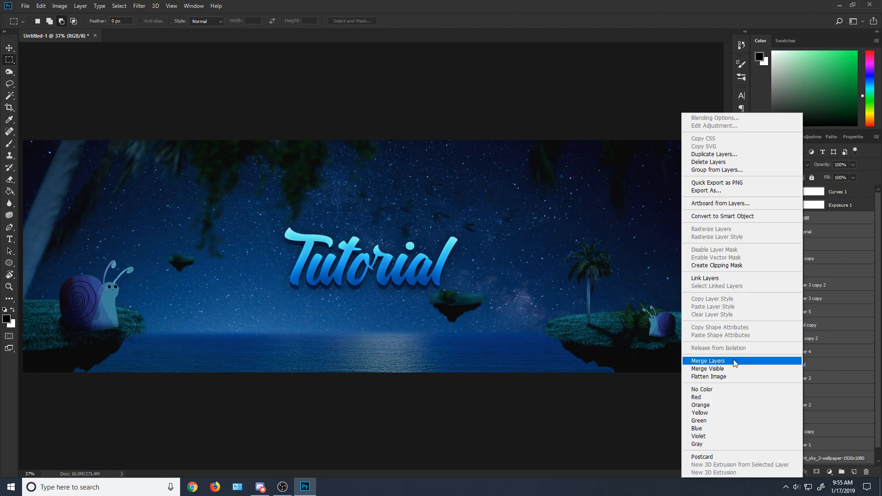
Step: Duplicate the layers from "sfsdfff" down to the night-sky wallpaper, merge the copies into one layer and check it by toggling its visibility
{"action": "left_click", "coordinate": [722, 155]}
{"action": "left_click", "coordinate": [515, 135]}
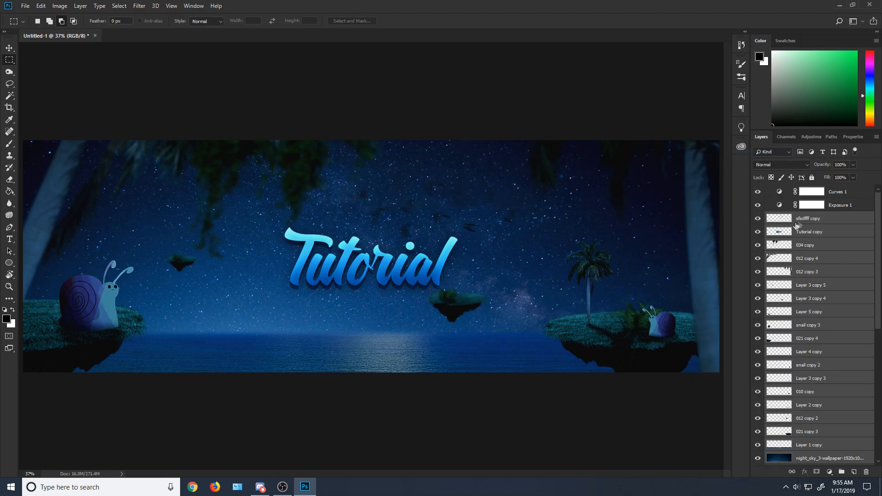
{"action": "right_click", "coordinate": [796, 225]}
{"action": "left_click", "coordinate": [736, 361]}
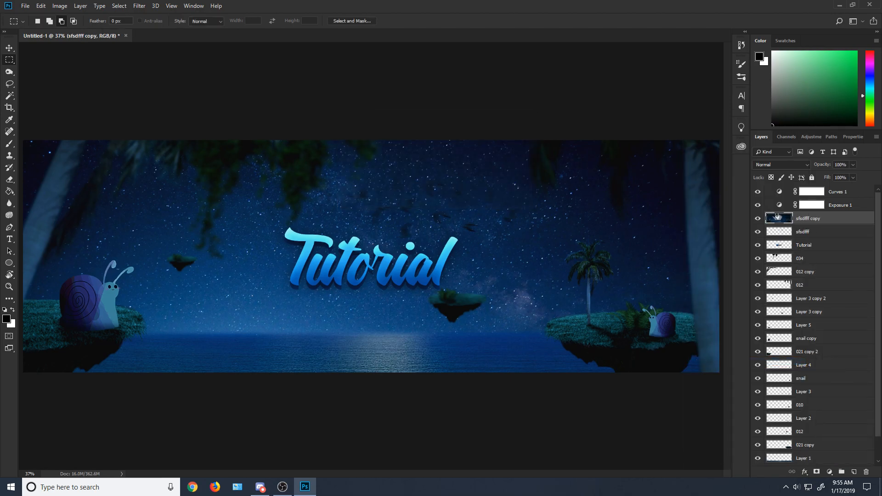
{"action": "left_click", "coordinate": [758, 219]}
{"action": "left_click", "coordinate": [758, 219]}
{"action": "left_click", "coordinate": [139, 6]}
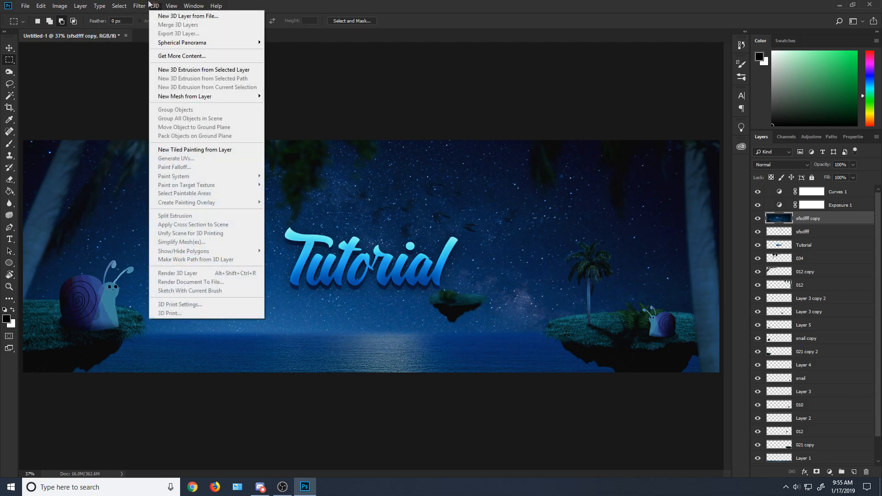
{"action": "mouse_move", "coordinate": [159, 114]}
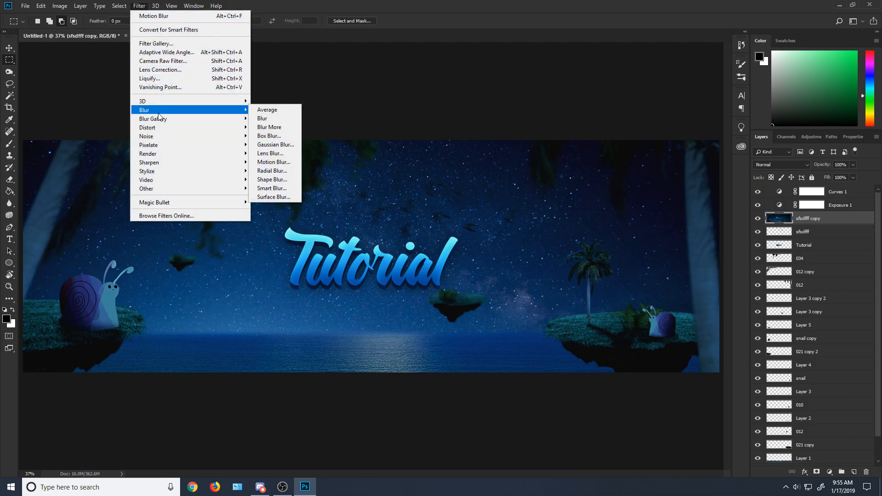
{"action": "mouse_move", "coordinate": [111, 5]}
{"action": "mouse_move", "coordinate": [59, 5]}
{"action": "mouse_move", "coordinate": [69, 29]}
{"action": "left_click", "coordinate": [173, 30]}
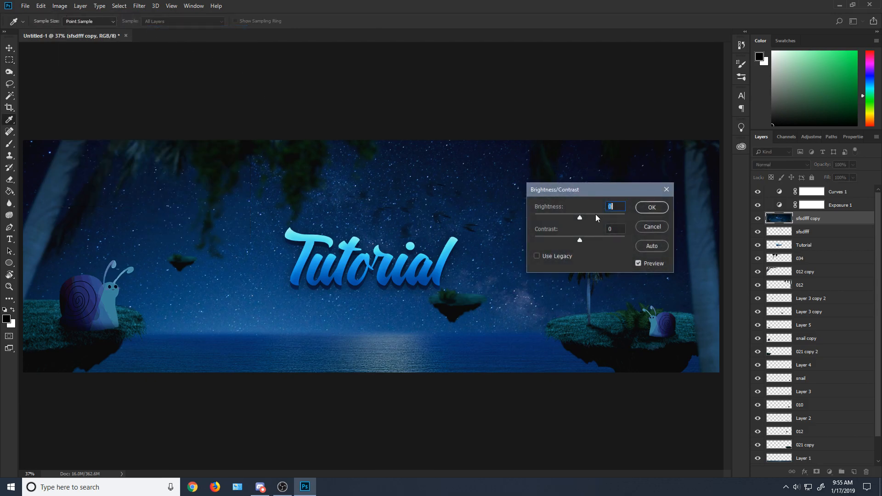
{"action": "left_click", "coordinate": [653, 225]}
{"action": "key", "text": "m"}
{"action": "scroll", "coordinate": [787, 239], "scroll_direction": "down", "scroll_amount": 2}
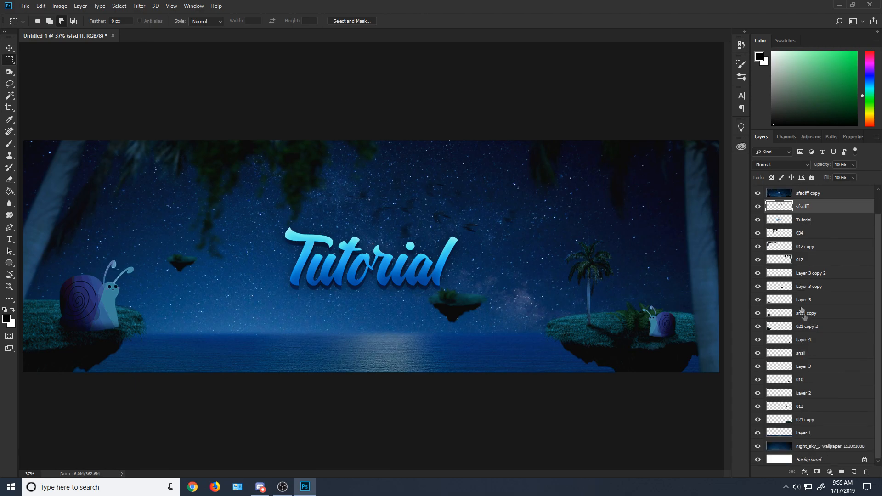
{"action": "left_click", "coordinate": [807, 450], "text": "shift"}
{"action": "right_click", "coordinate": [812, 259]}
{"action": "left_click", "coordinate": [845, 330]}
{"action": "scroll", "coordinate": [843, 307], "scroll_direction": "up", "scroll_amount": 2}
{"action": "scroll", "coordinate": [826, 271], "scroll_direction": "down", "scroll_amount": 2}
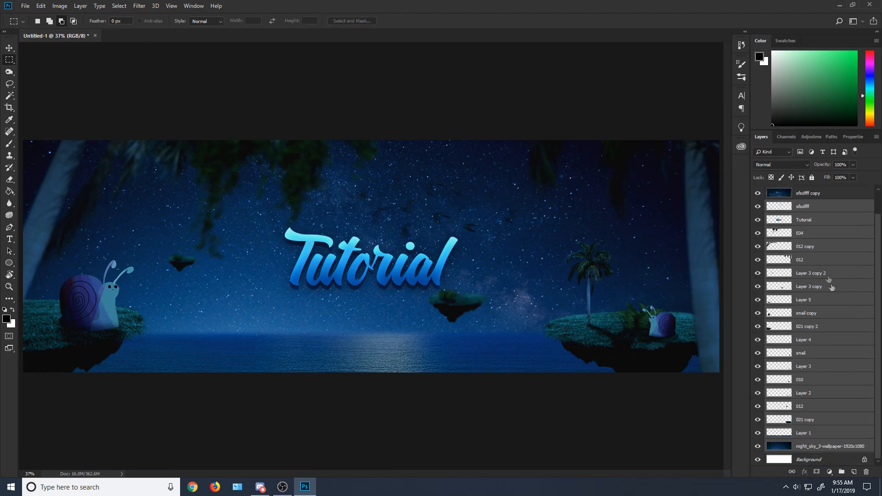
{"action": "left_click", "coordinate": [808, 442]}
{"action": "left_click", "coordinate": [805, 209], "text": "shift"}
{"action": "right_click", "coordinate": [804, 209]}
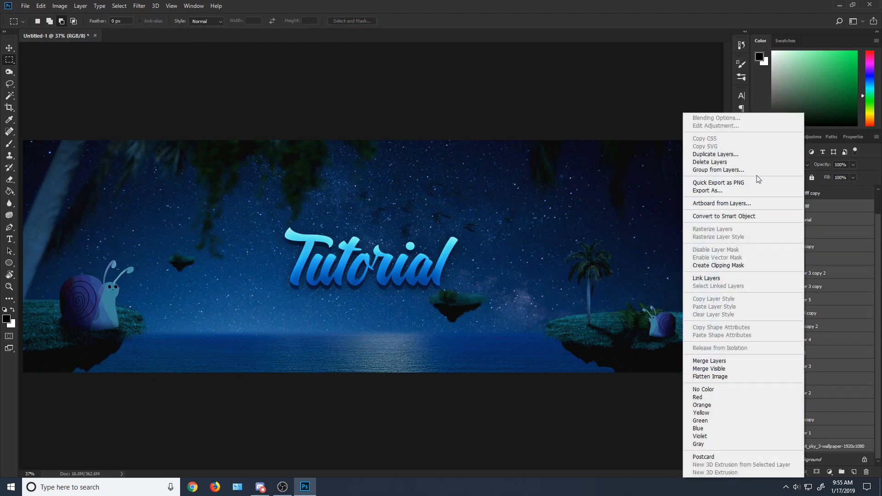
{"action": "left_click", "coordinate": [814, 252]}
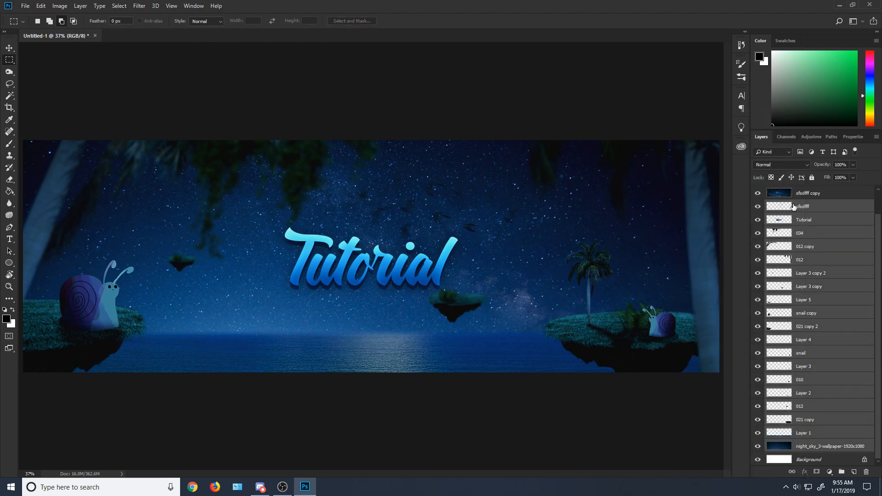
{"action": "right_click", "coordinate": [813, 278]}
{"action": "left_click", "coordinate": [856, 274]}
{"action": "scroll", "coordinate": [804, 244], "scroll_direction": "up", "scroll_amount": 1}
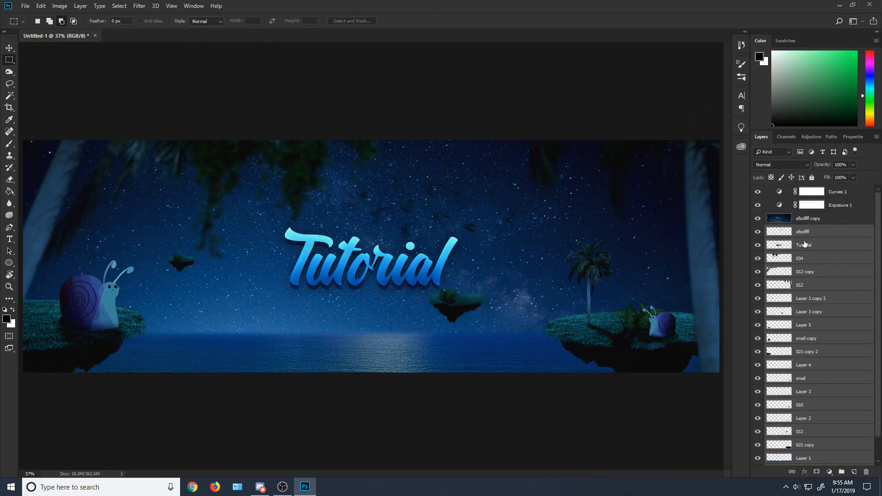
Step: Increase the brightness of the merged layer "sfsdfff copy" with a Brightness/Contrast adjustment
{"action": "left_click", "coordinate": [804, 219]}
{"action": "left_click", "coordinate": [119, 6]}
{"action": "left_click", "coordinate": [225, 29]}
{"action": "left_click_drag", "start_coordinate": [580, 218], "coordinate": [607, 218]}
{"action": "left_click", "coordinate": [660, 205]}
Step: Apply a Gaussian Blur with a 38.7-pixel radius to the brightened "sfsdfff copy" layer
{"action": "left_click", "coordinate": [120, 6]}
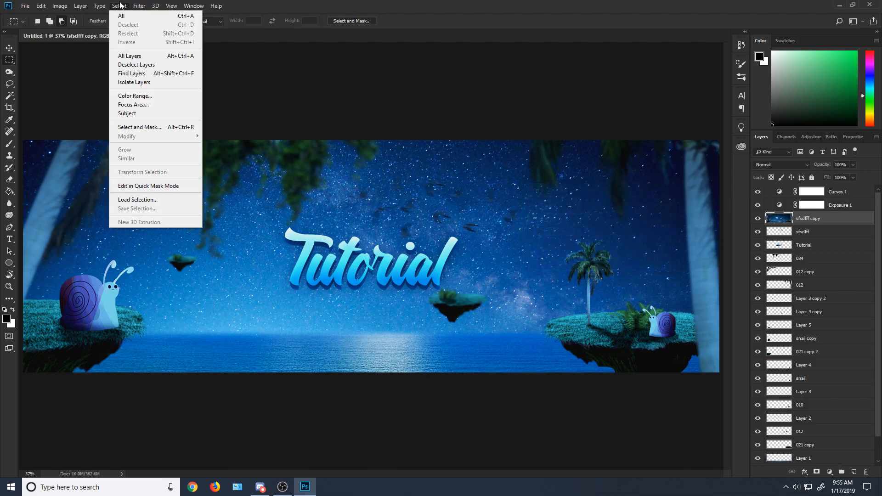
{"action": "mouse_move", "coordinate": [139, 5]}
{"action": "mouse_move", "coordinate": [152, 109]}
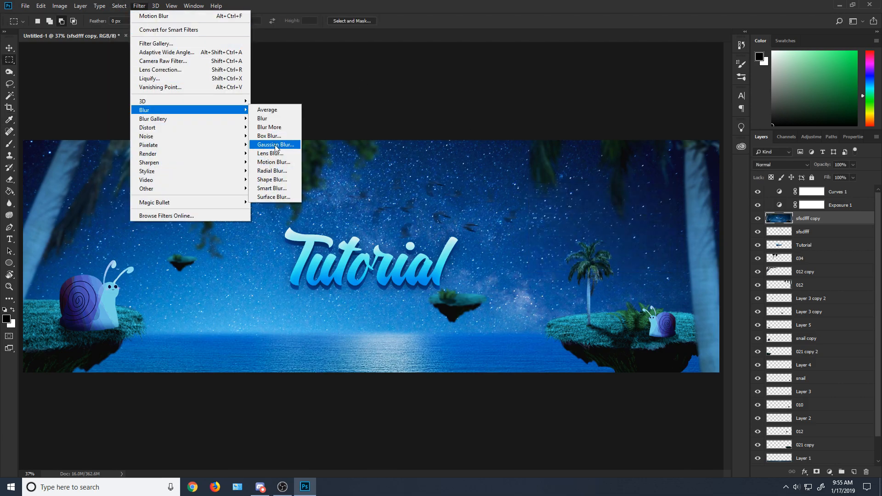
{"action": "left_click", "coordinate": [276, 145]}
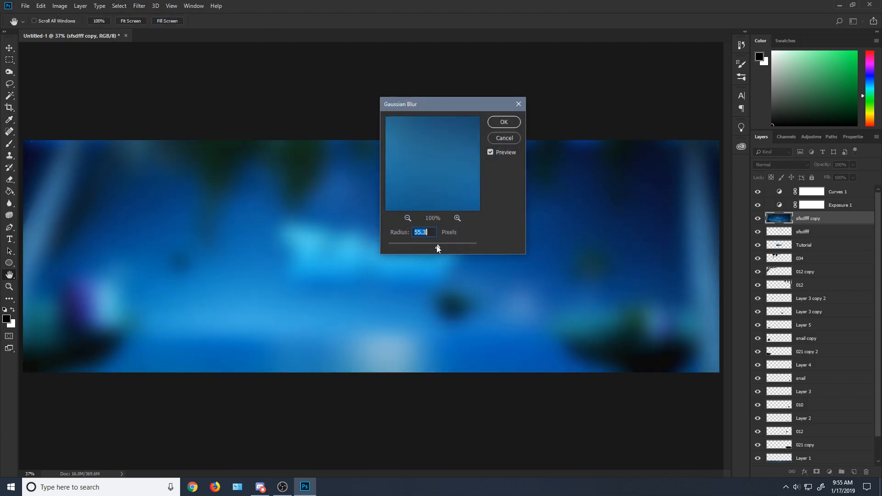
{"action": "left_click_drag", "start_coordinate": [437, 246], "coordinate": [433, 246]}
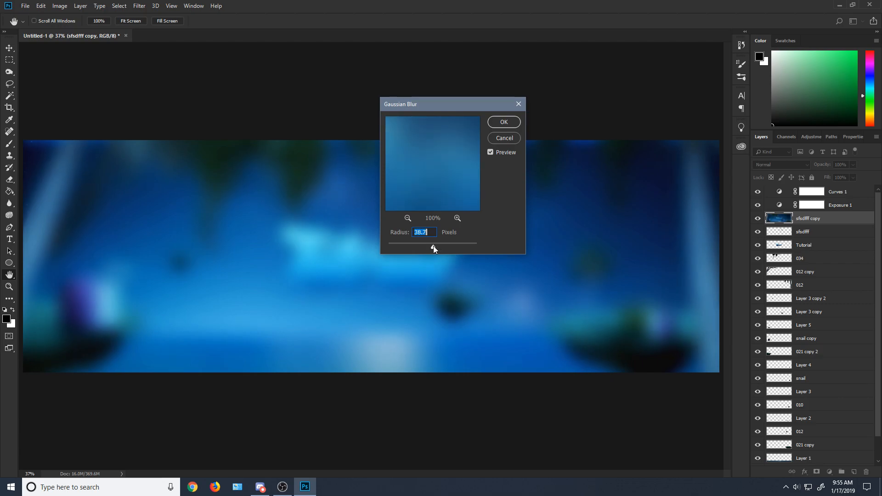
{"action": "left_click", "coordinate": [504, 122]}
Step: Choose the Eraser with the Soft Round brush at 0% hardness and enlarge it to 464 px
{"action": "left_click", "coordinate": [9, 179]}
{"action": "left_click", "coordinate": [49, 21]}
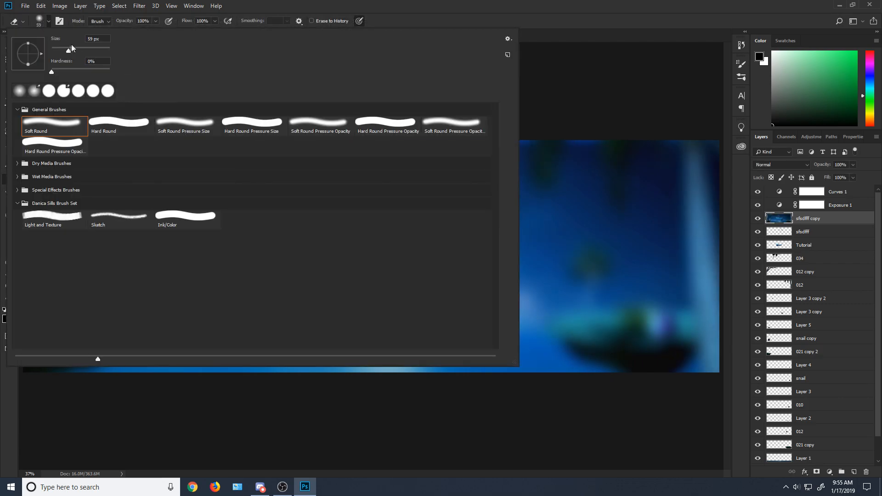
{"action": "left_click_drag", "start_coordinate": [85, 48], "coordinate": [103, 49]}
{"action": "left_click", "coordinate": [631, 110]}
{"action": "left_click", "coordinate": [51, 21]}
{"action": "left_click", "coordinate": [578, 113]}
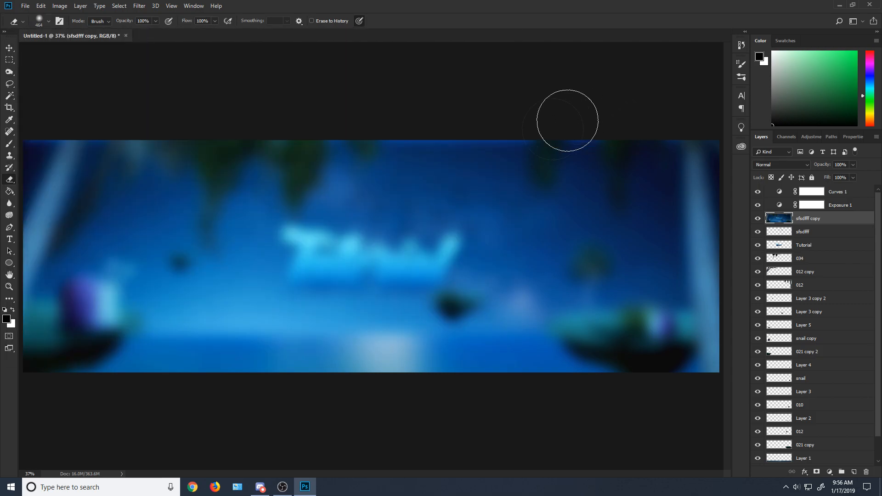
Step: Try erasing the blurred layer over the large snail and over the "Tutorial" text, undoing each stroke
{"action": "mouse_move", "coordinate": [40, 271]}
{"action": "left_mouse_down"}
{"action": "mouse_move", "coordinate": [86, 267]}
{"action": "mouse_move", "coordinate": [120, 375]}
{"action": "mouse_move", "coordinate": [142, 346]}
{"action": "left_mouse_up"}
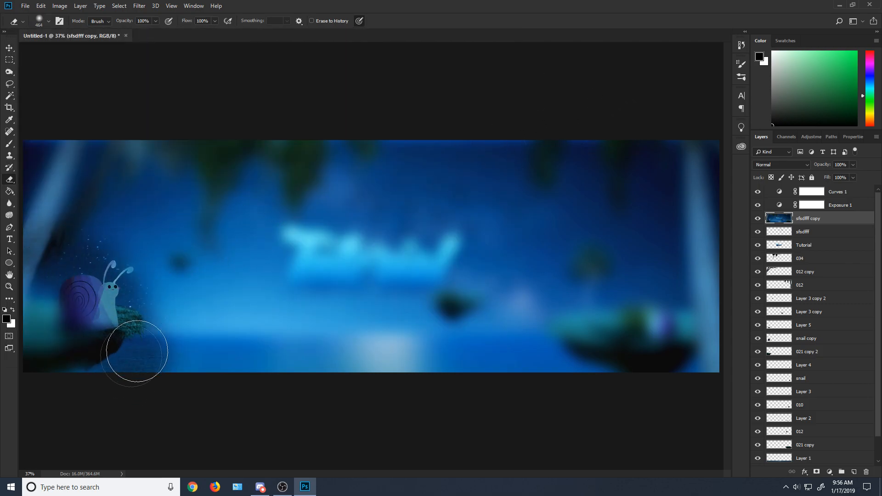
{"action": "key", "text": "ctrl+z"}
{"action": "mouse_move", "coordinate": [286, 186]}
{"action": "left_mouse_down"}
{"action": "mouse_move", "coordinate": [382, 305]}
{"action": "mouse_move", "coordinate": [485, 294]}
{"action": "left_mouse_up"}
{"action": "key", "text": "ctrl+z"}
Step: Erase the blurred layer from the sky, palms and sea, keeping it over the two snails and the lower "Tutorial" text
{"action": "mouse_move", "coordinate": [353, 202]}
{"action": "left_mouse_down"}
{"action": "mouse_move", "coordinate": [302, 363]}
{"action": "mouse_move", "coordinate": [498, 230]}
{"action": "mouse_move", "coordinate": [277, 198]}
{"action": "mouse_move", "coordinate": [400, 356]}
{"action": "mouse_move", "coordinate": [221, 238]}
{"action": "mouse_move", "coordinate": [305, 335]}
{"action": "mouse_move", "coordinate": [183, 344]}
{"action": "mouse_move", "coordinate": [95, 206]}
{"action": "mouse_move", "coordinate": [59, 374]}
{"action": "mouse_move", "coordinate": [45, 142]}
{"action": "mouse_move", "coordinate": [159, 203]}
{"action": "left_mouse_up"}
{"action": "mouse_move", "coordinate": [564, 405]}
{"action": "left_mouse_down"}
{"action": "mouse_move", "coordinate": [563, 353]}
{"action": "mouse_move", "coordinate": [632, 378]}
{"action": "mouse_move", "coordinate": [570, 280]}
{"action": "mouse_move", "coordinate": [654, 242]}
{"action": "mouse_move", "coordinate": [714, 269]}
{"action": "mouse_move", "coordinate": [732, 344]}
{"action": "mouse_move", "coordinate": [696, 404]}
{"action": "mouse_move", "coordinate": [740, 212]}
{"action": "mouse_move", "coordinate": [554, 229]}
{"action": "mouse_move", "coordinate": [656, 174]}
{"action": "mouse_move", "coordinate": [519, 155]}
{"action": "mouse_move", "coordinate": [616, 191]}
{"action": "mouse_move", "coordinate": [458, 133]}
{"action": "mouse_move", "coordinate": [620, 146]}
{"action": "left_mouse_up"}
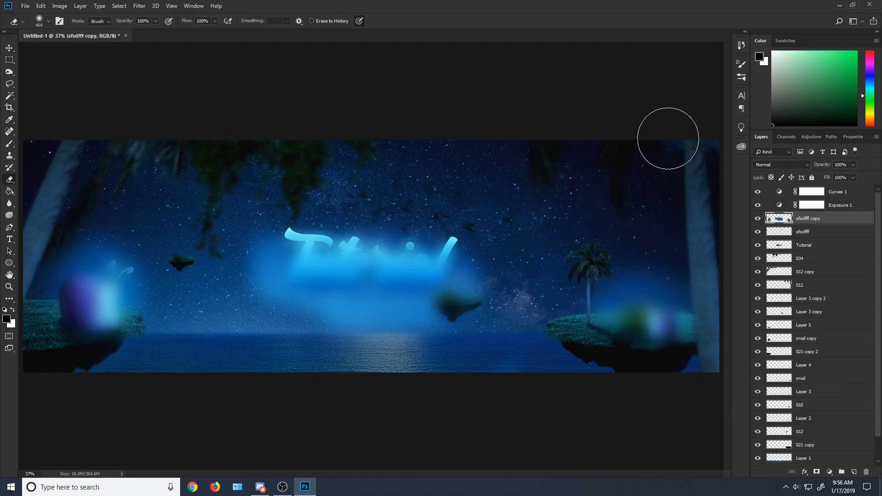
Step: Set the "sfsdfff copy" layer to 30% opacity with the Screen blend mode
{"action": "left_click_drag", "start_coordinate": [855, 161], "coordinate": [823, 175]}
{"action": "left_click", "coordinate": [777, 163]}
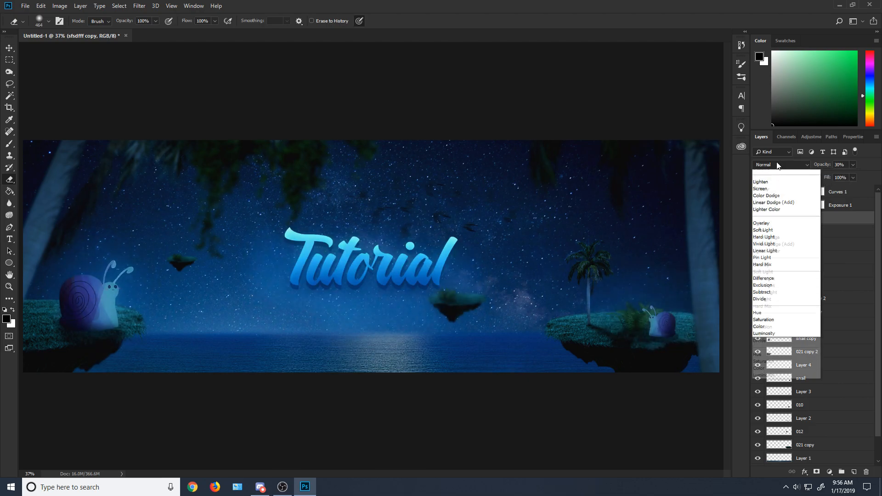
{"action": "left_click", "coordinate": [770, 244]}
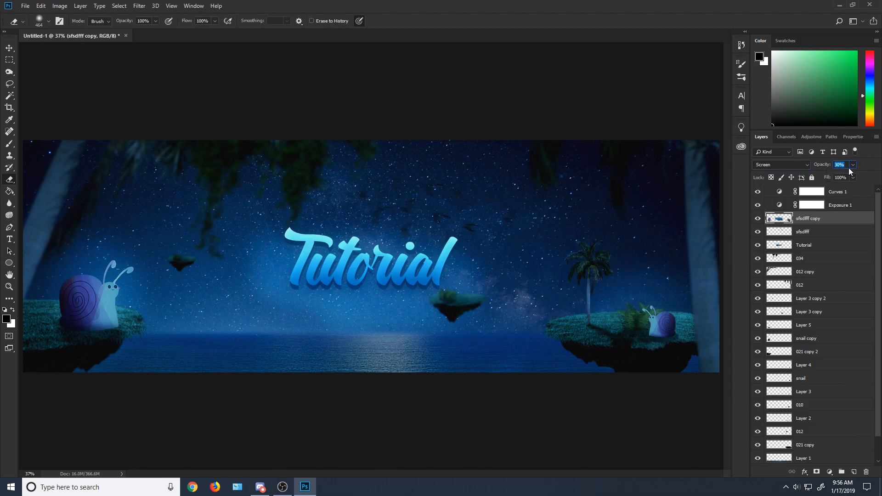
Step: Soften the glow on "sfsdfff copy" with a second Gaussian Blur at a 144.6-pixel radius
{"action": "left_click", "coordinate": [139, 5]}
{"action": "mouse_move", "coordinate": [163, 110]}
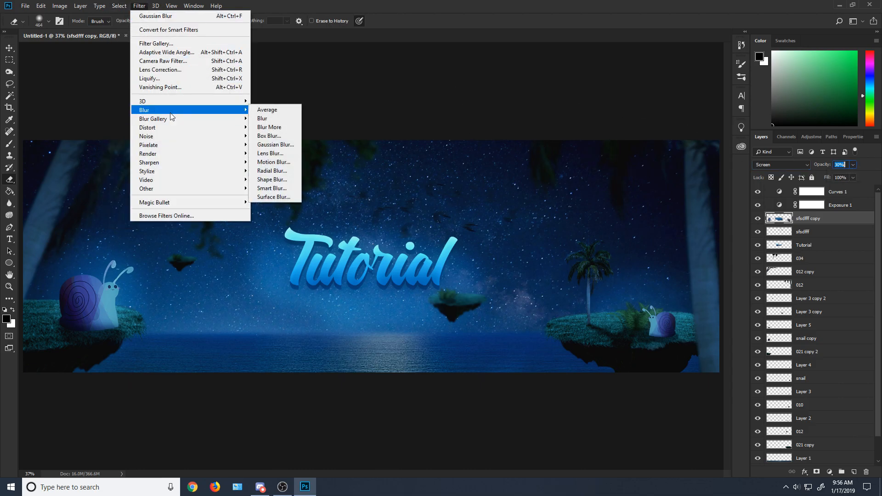
{"action": "left_click", "coordinate": [276, 144]}
{"action": "left_click_drag", "start_coordinate": [435, 244], "coordinate": [452, 247]}
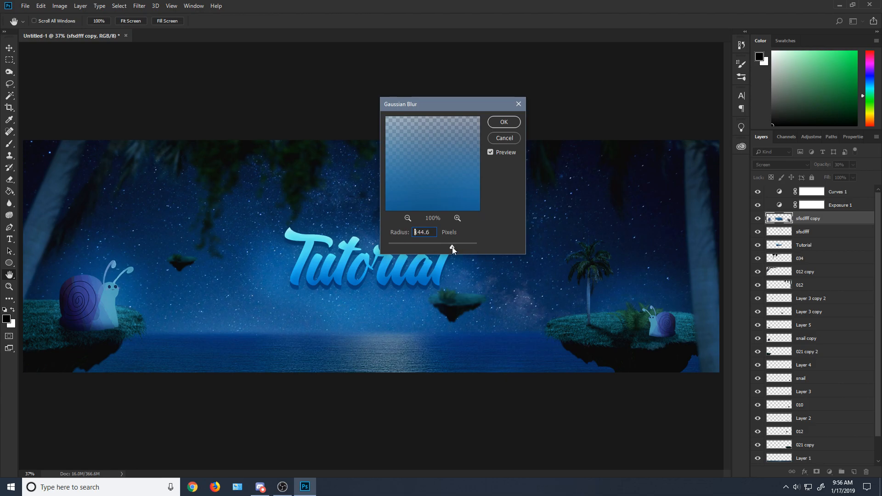
{"action": "left_click", "coordinate": [504, 122]}
{"action": "key", "text": "e"}
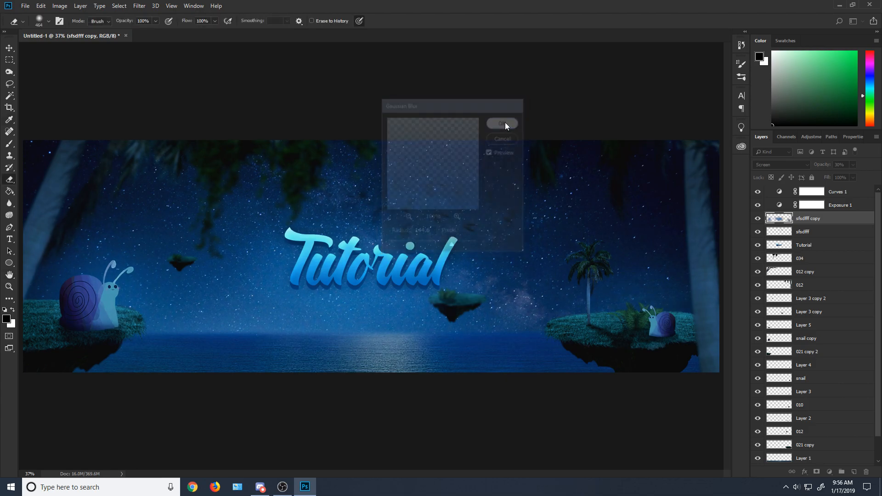
Step: Compare the banner with and without the "sfsdfff copy" glow, "Curves 1" and "Exposure 1" by toggling their visibility
{"action": "left_click", "coordinate": [758, 219]}
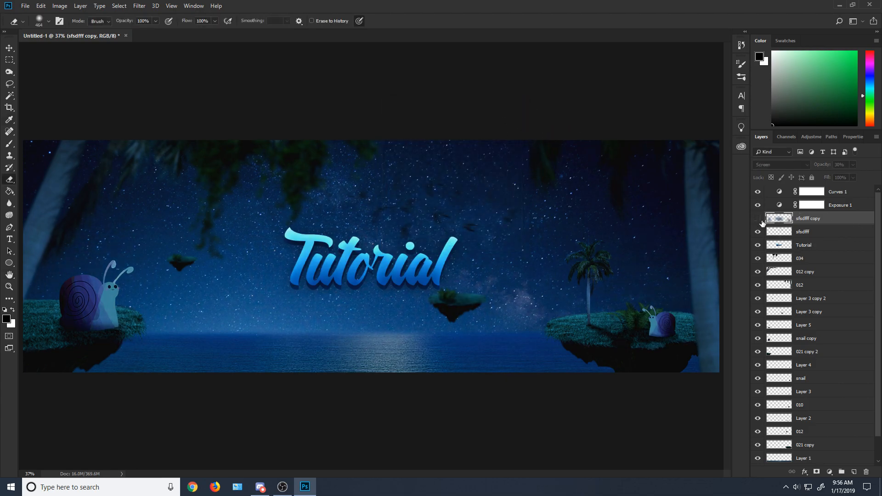
{"action": "left_click", "coordinate": [762, 223]}
{"action": "left_click", "coordinate": [762, 222]}
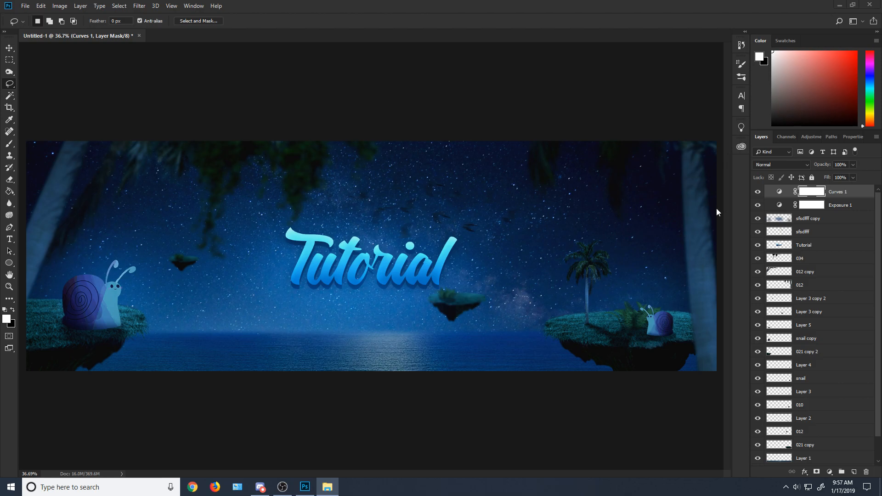
{"action": "left_click", "coordinate": [758, 219]}
{"action": "left_click", "coordinate": [757, 218]}
{"action": "left_click", "coordinate": [758, 192]}
{"action": "left_click", "coordinate": [759, 194]}
{"action": "left_click", "coordinate": [760, 204]}
{"action": "left_click", "coordinate": [760, 205]}
{"action": "left_click", "coordinate": [761, 205]}
{"action": "left_click", "coordinate": [759, 205]}
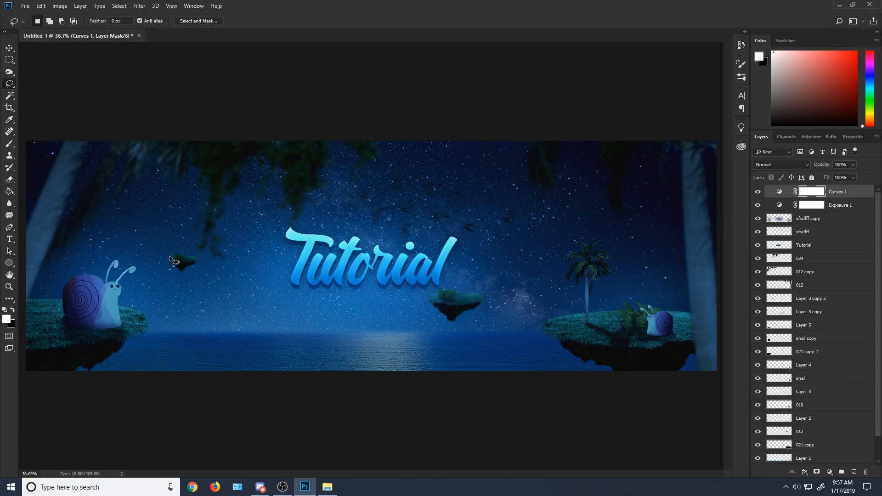
{"action": "mouse_move", "coordinate": [758, 221]}
{"action": "left_mouse_down"}
{"action": "mouse_move", "coordinate": [760, 195]}
{"action": "mouse_move", "coordinate": [757, 221]}
{"action": "left_mouse_up"}
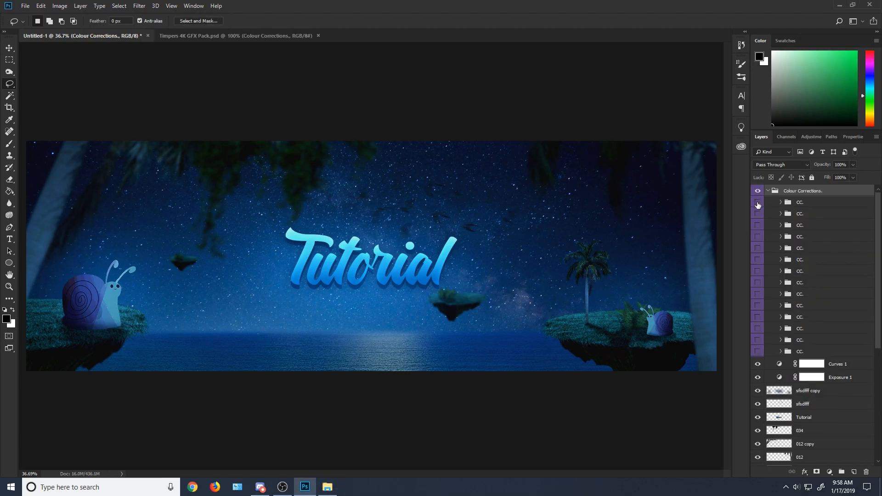
Step: Preview the first four "CC." groups in the "Colour Corrections." folder on the banner, hiding each again
{"action": "left_click", "coordinate": [758, 202]}
{"action": "left_click", "coordinate": [758, 203]}
{"action": "left_click", "coordinate": [758, 214]}
{"action": "left_click", "coordinate": [758, 226]}
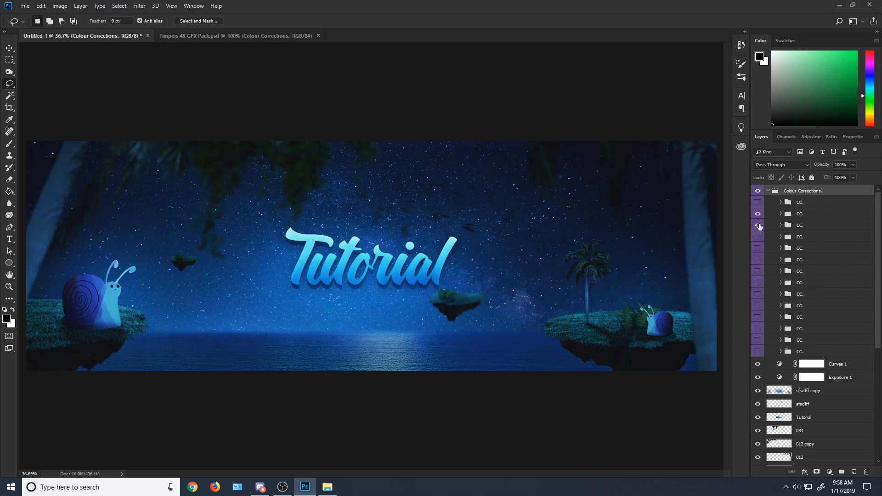
{"action": "left_click", "coordinate": [758, 237]}
{"action": "left_click", "coordinate": [758, 238]}
{"action": "left_click", "coordinate": [758, 237]}
{"action": "left_click", "coordinate": [758, 237]}
Step: Preview the fifth, sixth and seventh "CC." groups of the "Colour Corrections." folder, hiding each again
{"action": "left_click", "coordinate": [758, 259]}
{"action": "left_click", "coordinate": [758, 259]}
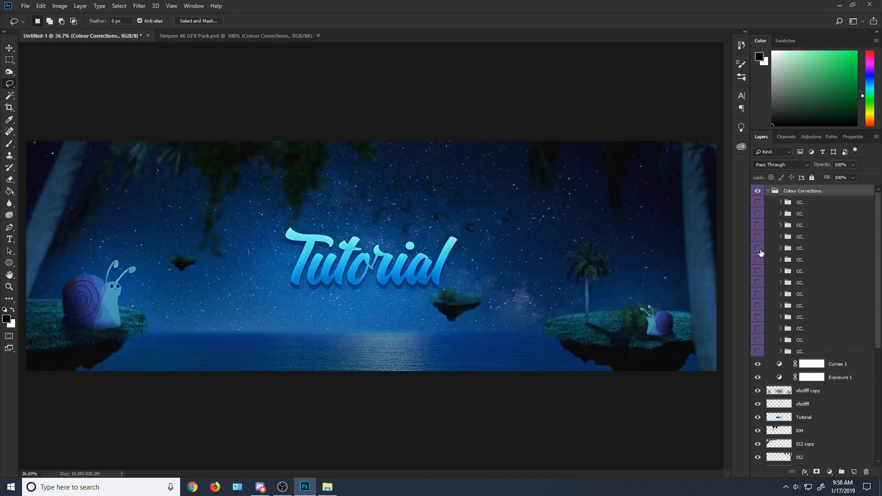
{"action": "left_click", "coordinate": [758, 248]}
{"action": "left_click", "coordinate": [758, 248]}
{"action": "left_click", "coordinate": [758, 271]}
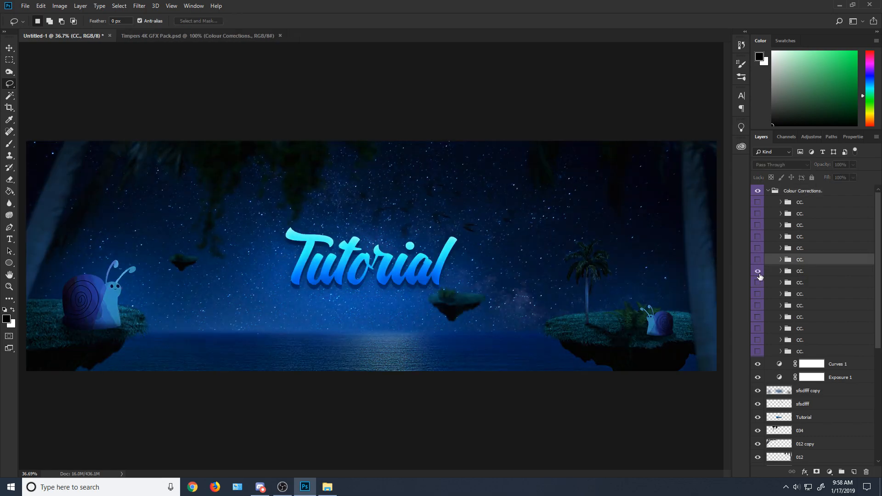
{"action": "left_click", "coordinate": [758, 272]}
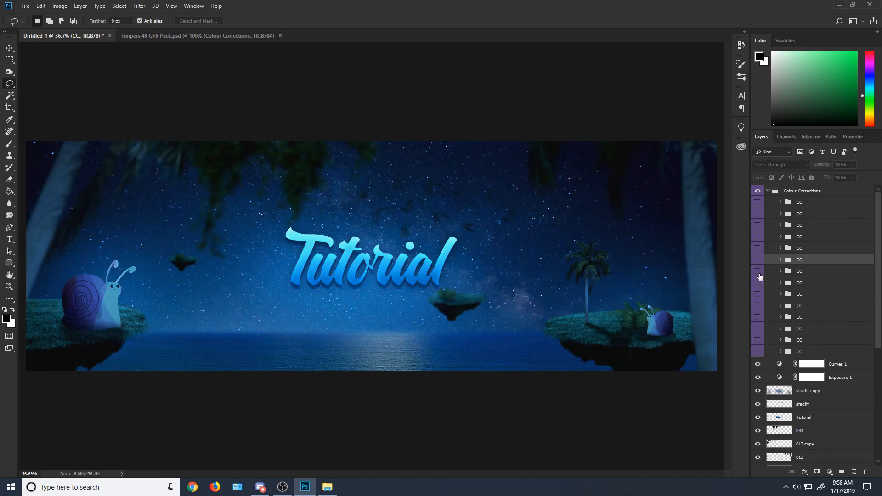
Step: Preview the eighth and ninth "CC." groups on the banner, hiding each again
{"action": "left_click", "coordinate": [758, 282]}
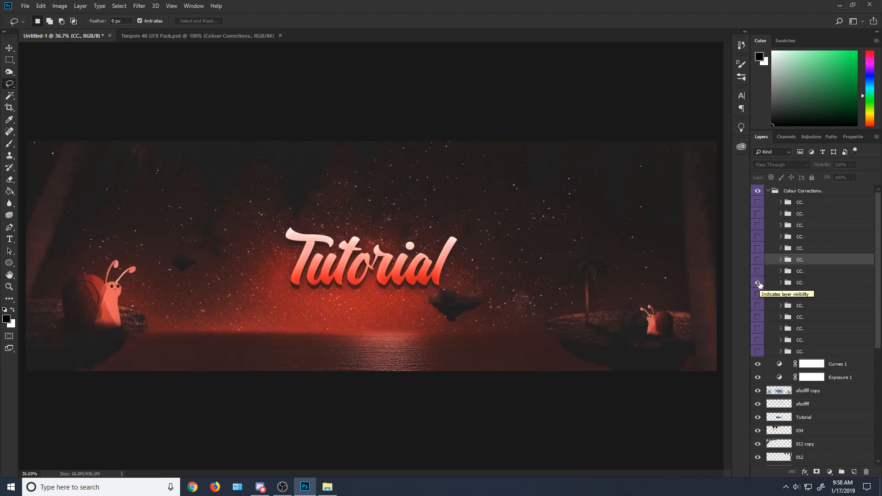
{"action": "left_click", "coordinate": [758, 283]}
{"action": "left_click", "coordinate": [758, 294]}
{"action": "left_click", "coordinate": [758, 294]}
Step: Compare the banner with the tenth and eleventh "CC." groups shown together, then hide both groups
{"action": "left_click", "coordinate": [757, 305]}
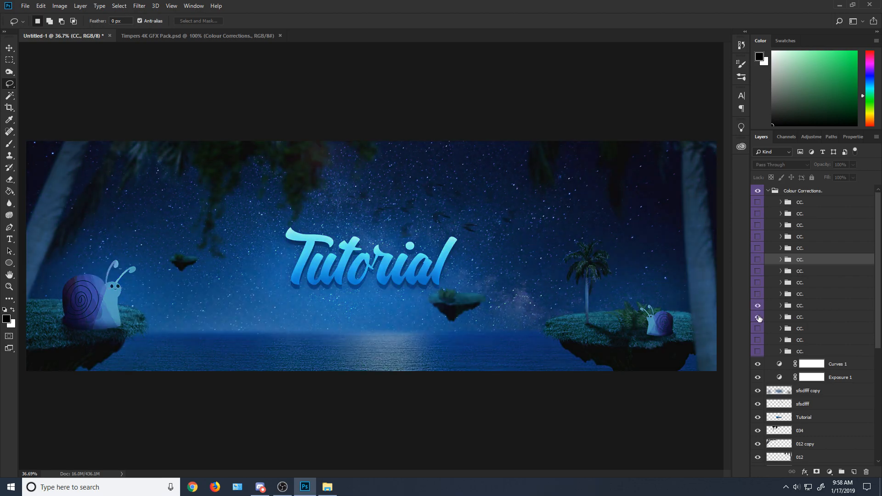
{"action": "left_click", "coordinate": [758, 317]}
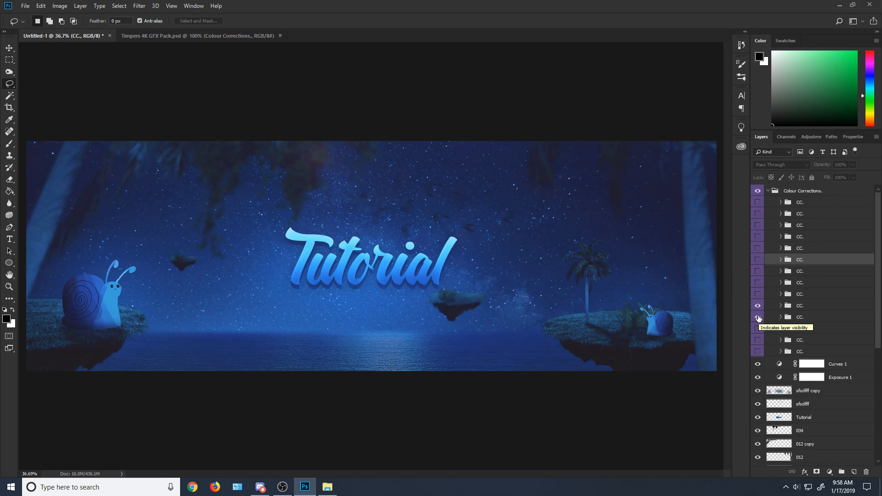
{"action": "left_click", "coordinate": [758, 317]}
{"action": "left_click", "coordinate": [758, 317]}
{"action": "left_click", "coordinate": [758, 317]}
{"action": "left_click", "coordinate": [758, 317]}
{"action": "left_click", "coordinate": [758, 317]}
{"action": "left_click", "coordinate": [758, 307]}
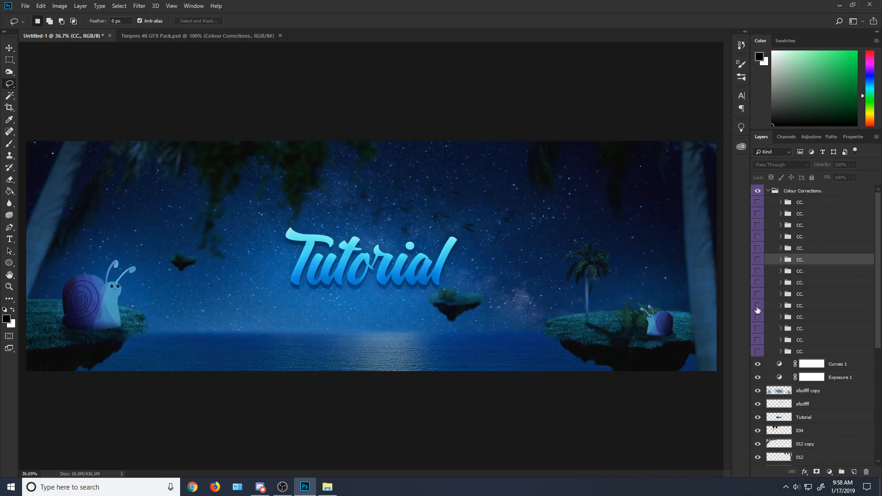
Step: Toggle the last "CC." group repeatedly to compare its colour effect with the original, leaving it hidden
{"action": "left_click", "coordinate": [758, 352]}
{"action": "left_click", "coordinate": [758, 351]}
{"action": "left_click", "coordinate": [758, 352]}
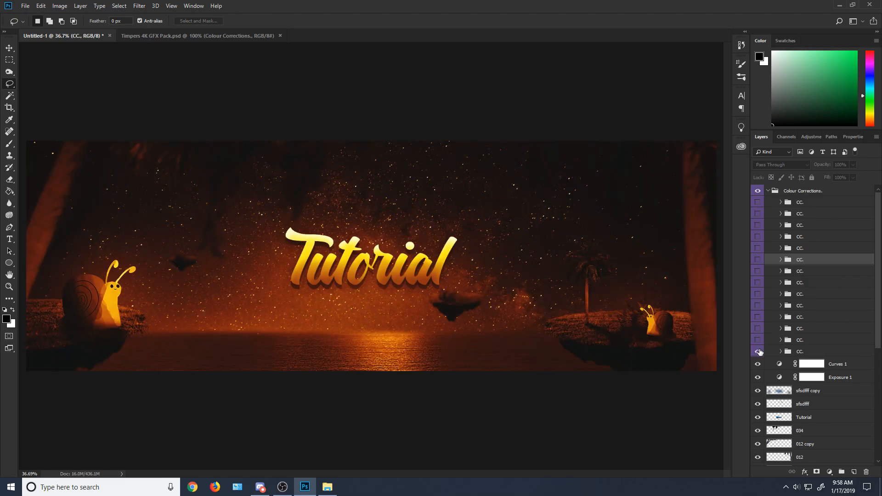
{"action": "left_click", "coordinate": [759, 351]}
{"action": "left_click", "coordinate": [759, 352]}
{"action": "left_click", "coordinate": [759, 351]}
{"action": "left_click", "coordinate": [759, 351]}
{"action": "left_click", "coordinate": [759, 352]}
Step: Turn on the thirteenth and eleventh "CC." groups so both colour corrections apply to the banner
{"action": "left_click", "coordinate": [758, 340]}
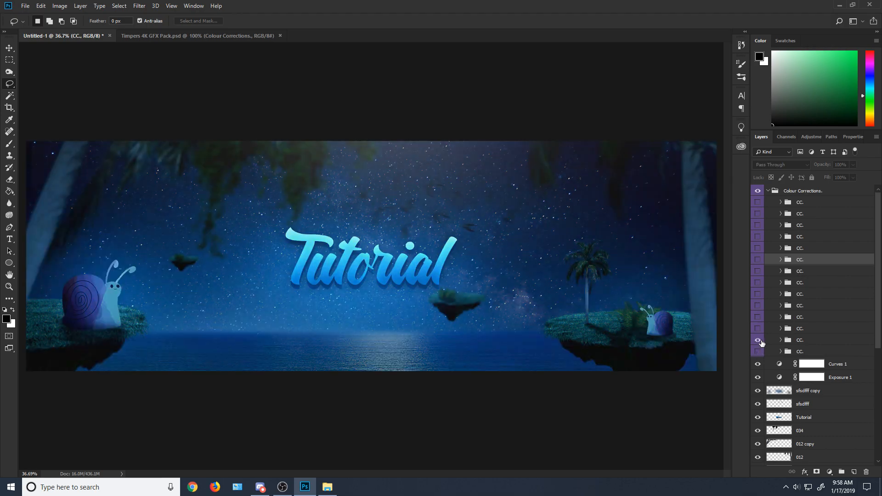
{"action": "left_click", "coordinate": [758, 317]}
{"action": "left_click", "coordinate": [758, 317]}
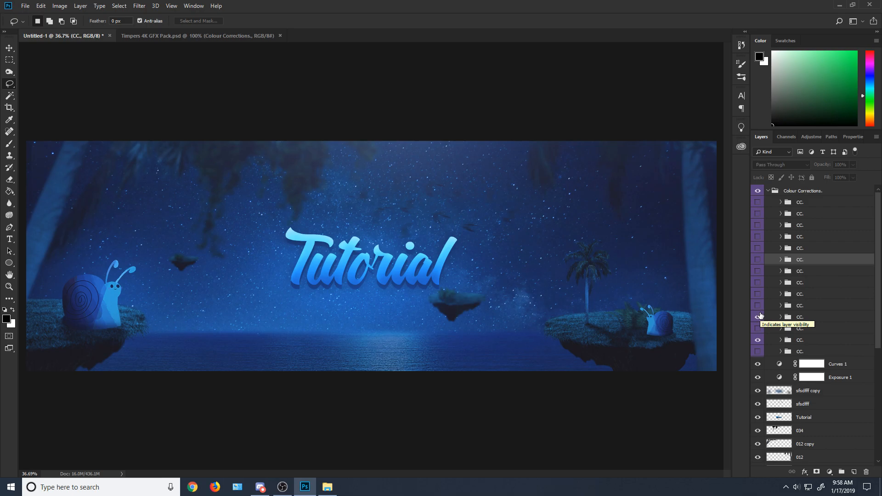
Step: Try the ninth and eighth "CC." groups over the enabled corrections, hiding each again
{"action": "left_click", "coordinate": [758, 295]}
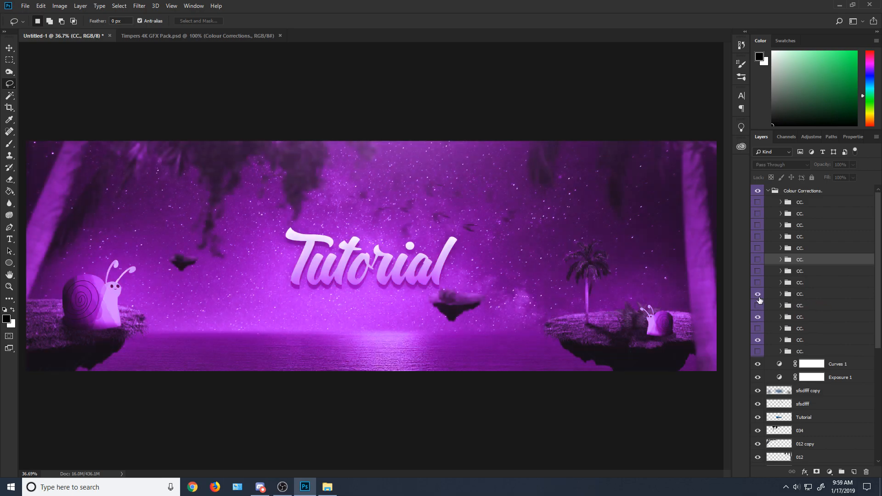
{"action": "left_click", "coordinate": [758, 295]}
{"action": "left_click", "coordinate": [758, 283]}
{"action": "left_click", "coordinate": [758, 286]}
Step: Turn on the seventh "CC." group in addition to the eleventh and thirteenth, comparing the banner with and without it
{"action": "left_click", "coordinate": [758, 270]}
{"action": "left_click", "coordinate": [758, 271]}
{"action": "left_click", "coordinate": [758, 271]}
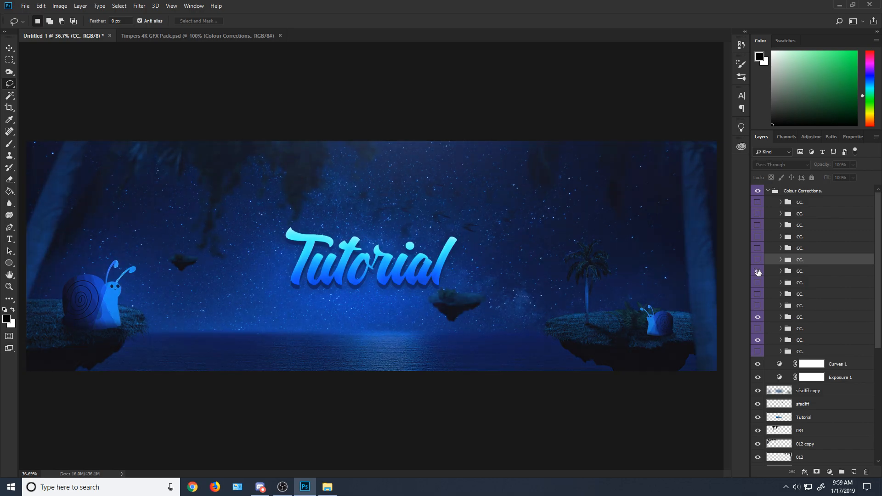
Step: Hide the eleventh "CC." group and try the fifth, fourth and third groups one at a time, hiding each again
{"action": "left_click", "coordinate": [758, 317]}
{"action": "left_click", "coordinate": [757, 248]}
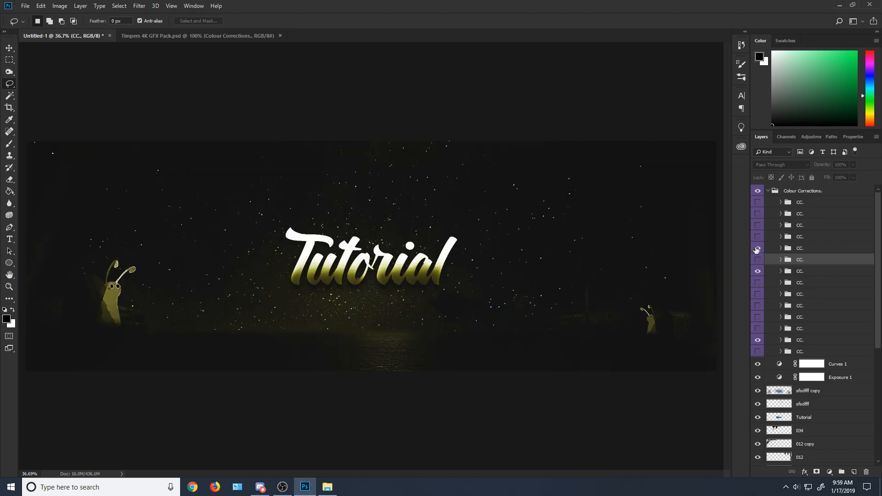
{"action": "left_click", "coordinate": [759, 249]}
{"action": "left_click", "coordinate": [758, 238]}
{"action": "left_click", "coordinate": [758, 238]}
{"action": "left_click", "coordinate": [758, 226]}
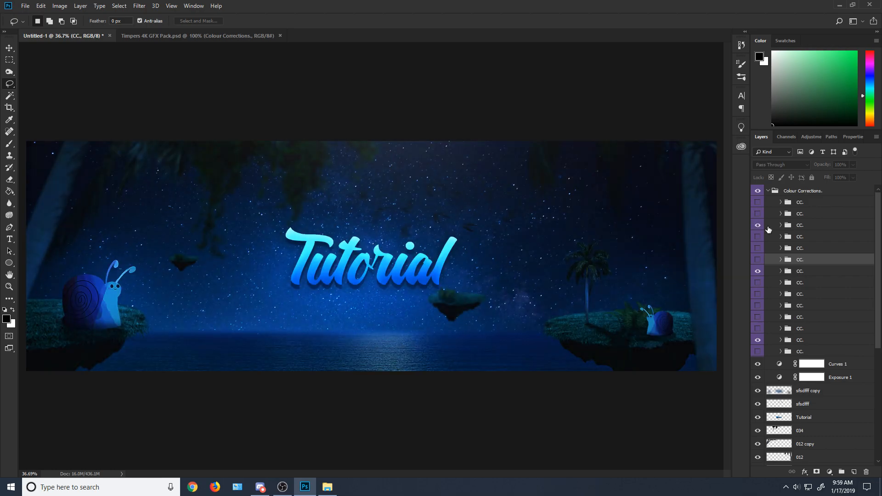
{"action": "left_click", "coordinate": [757, 226]}
Step: Turn on the second and third "CC." groups, trying the first group as well but leaving it hidden
{"action": "left_click", "coordinate": [758, 214]}
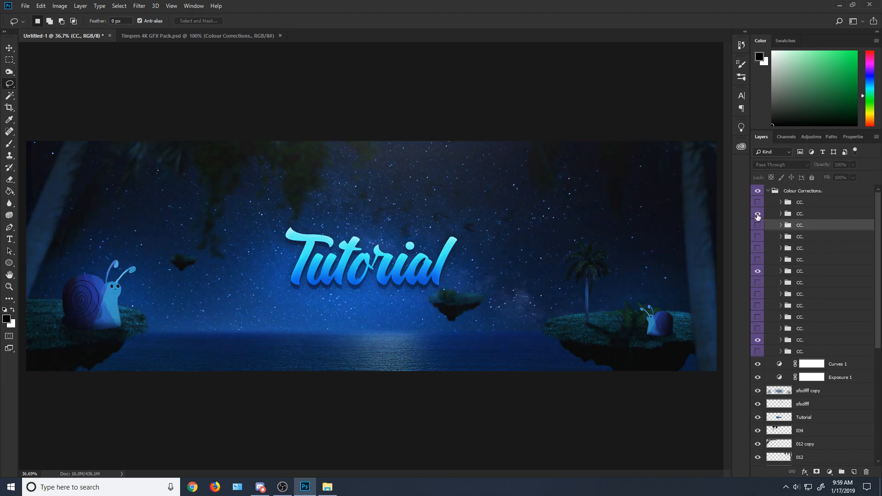
{"action": "left_click", "coordinate": [758, 202]}
{"action": "left_click", "coordinate": [758, 203]}
{"action": "left_click", "coordinate": [772, 192]}
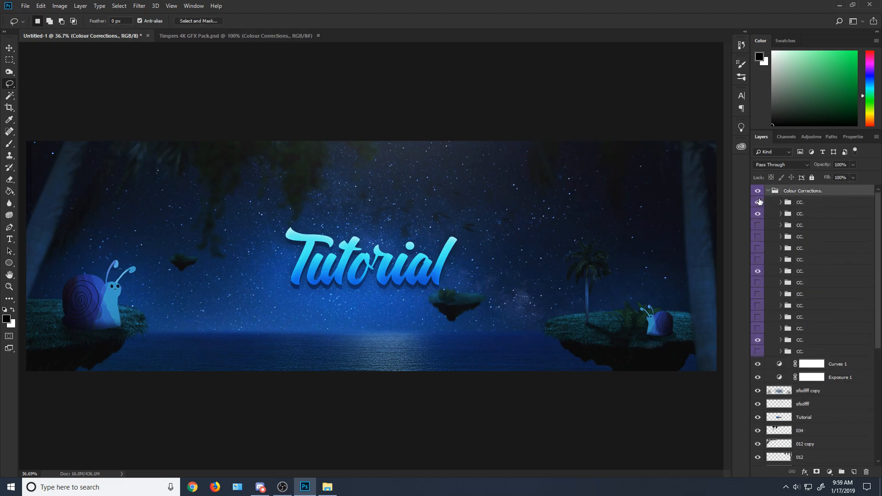
{"action": "left_click", "coordinate": [758, 203]}
{"action": "left_click", "coordinate": [758, 204]}
{"action": "left_click", "coordinate": [758, 225]}
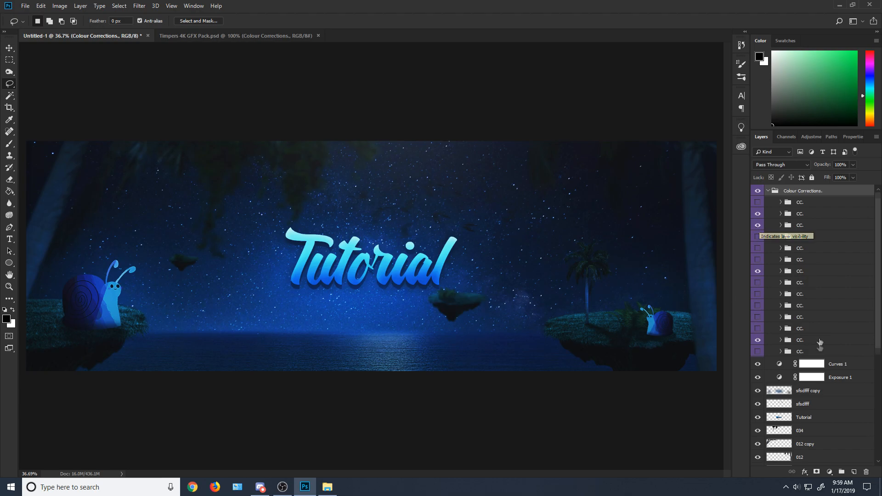
Step: Toggle the night_sky_3-wallpaper-1920x1080 layer off and on to check the banner without its sky background
{"action": "scroll", "coordinate": [787, 375], "scroll_direction": "down", "scroll_amount": 5}
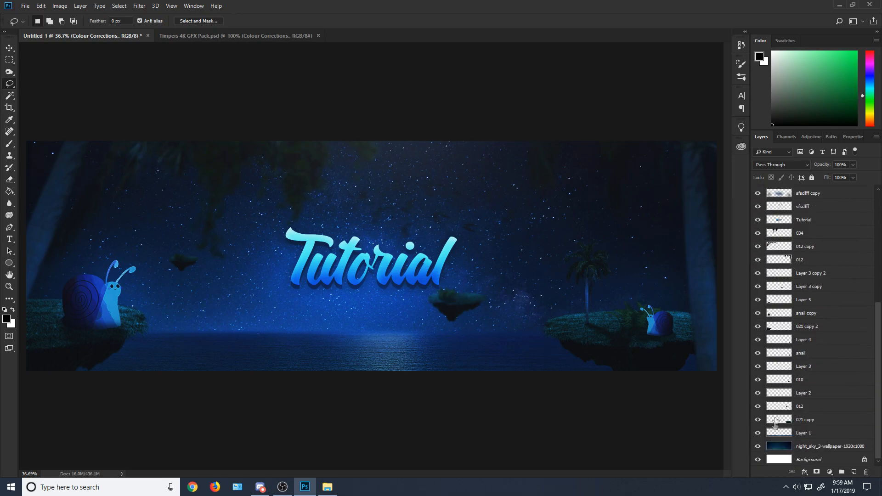
{"action": "left_click", "coordinate": [758, 447]}
{"action": "left_click", "coordinate": [758, 446]}
{"action": "left_click", "coordinate": [758, 446]}
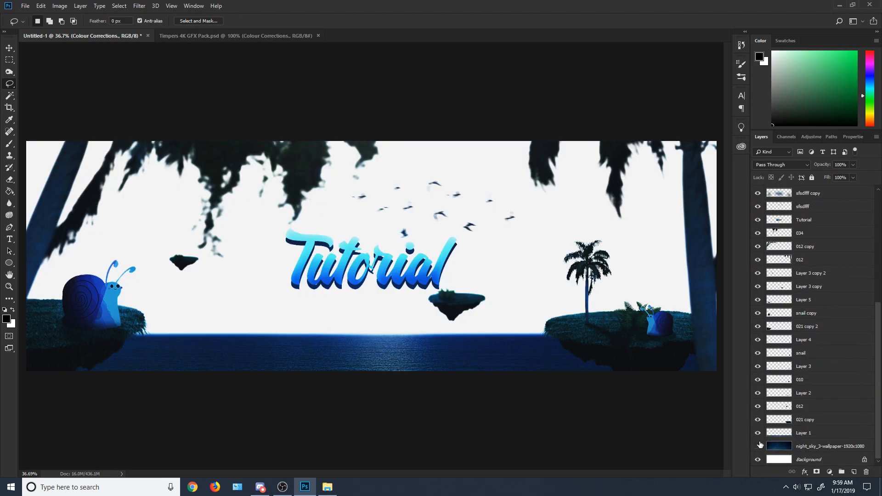
{"action": "left_click", "coordinate": [758, 446]}
Step: Toggle the whole "Colour Corrections." group to compare the banner before and after grading, leaving the group visible
{"action": "scroll", "coordinate": [786, 417], "scroll_direction": "up", "scroll_amount": 5}
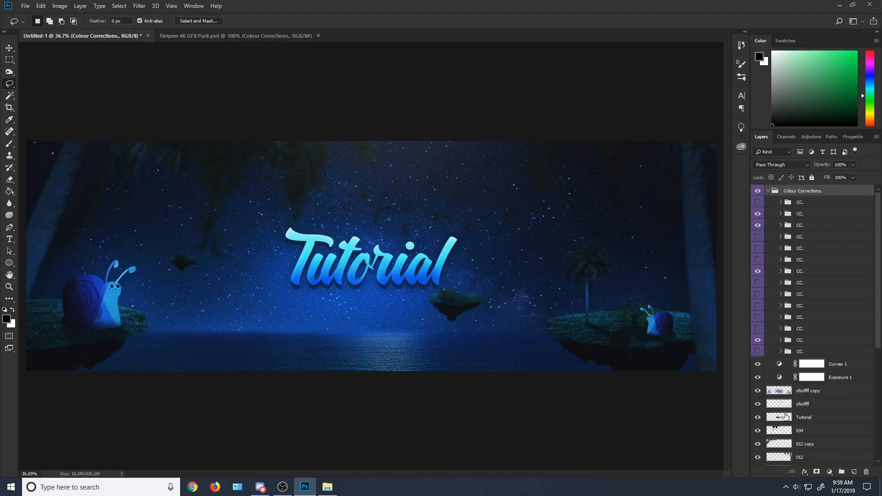
{"action": "left_click", "coordinate": [758, 190]}
{"action": "left_click", "coordinate": [757, 190]}
{"action": "left_click", "coordinate": [757, 190]}
{"action": "left_click", "coordinate": [757, 190]}
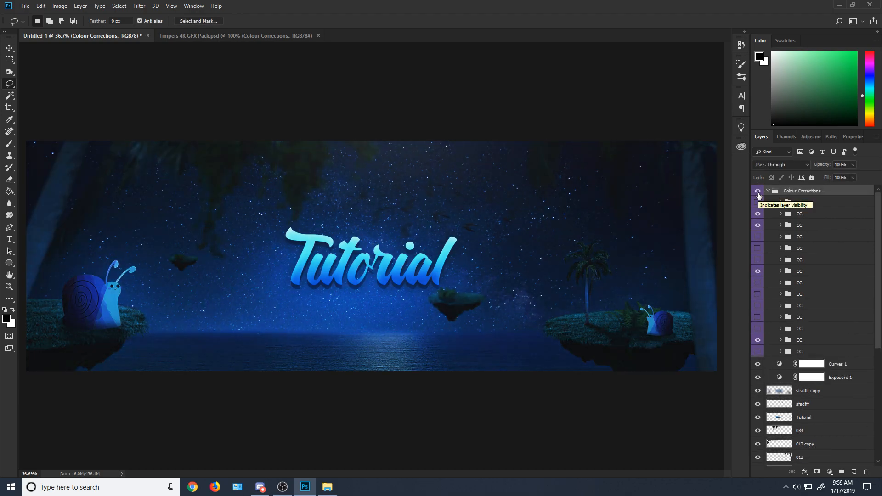